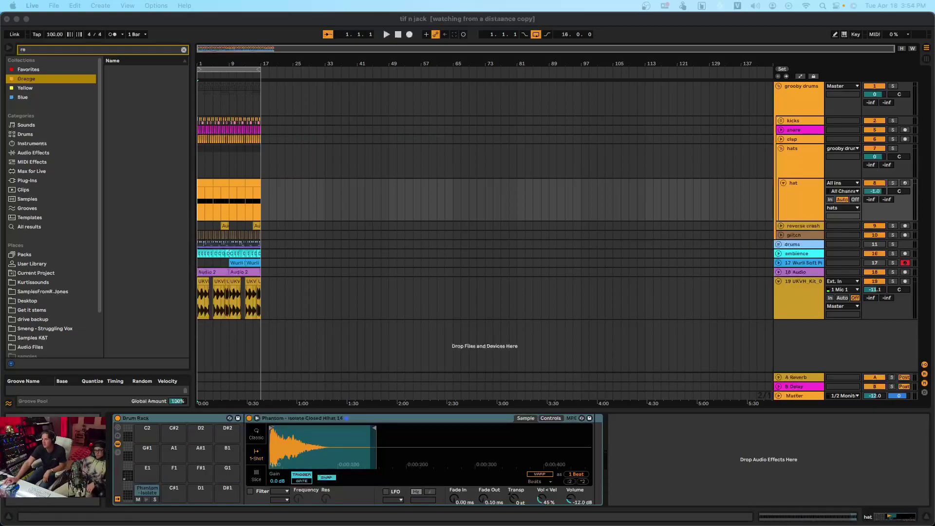
Solo the grooby drums group and play a short stretch of the arrangement from bar 1
{"action": "left_click", "coordinate": [275, 212]}
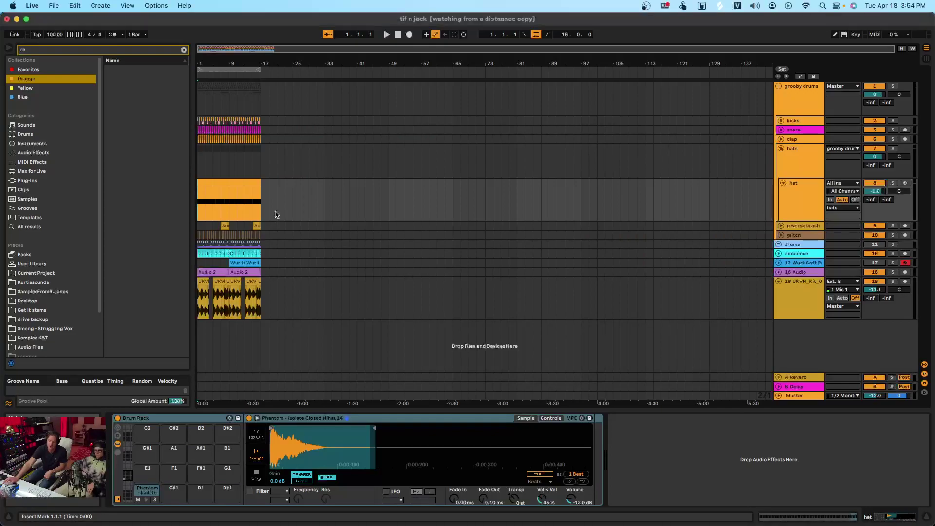
{"action": "left_click", "coordinate": [199, 109]}
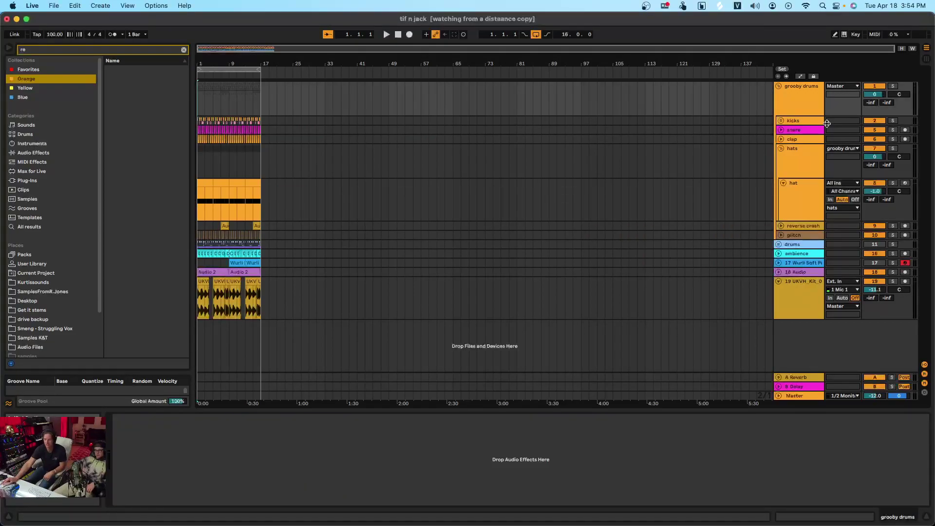
{"action": "left_click", "coordinate": [893, 87]}
{"action": "key", "text": "space"}
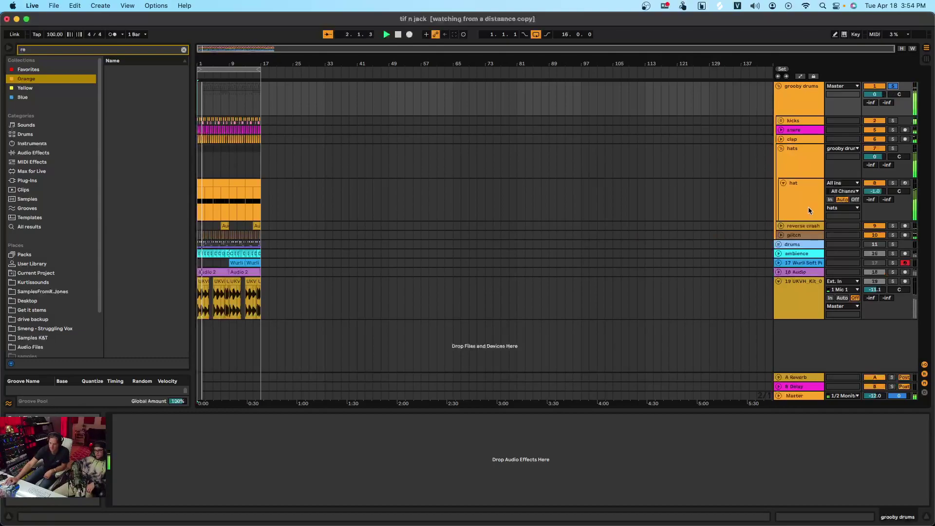
{"action": "key", "text": "space"}
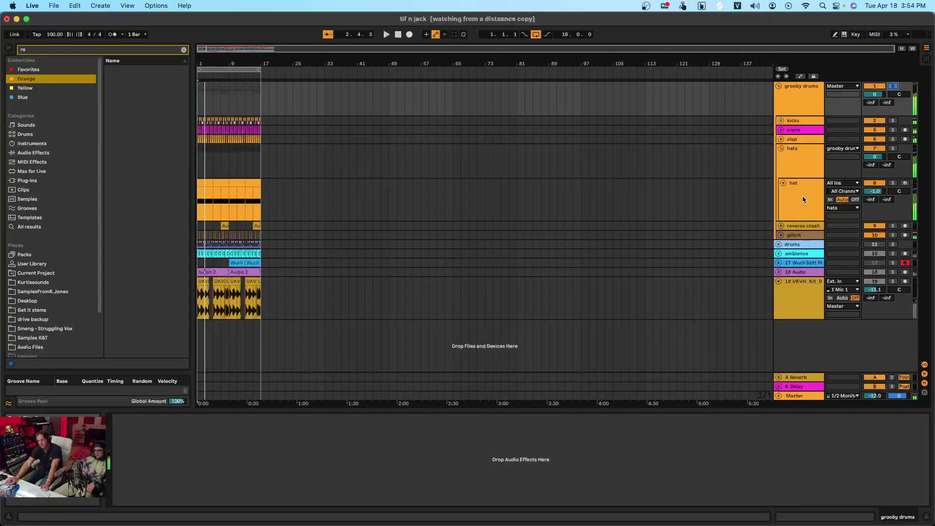
Clear the browser search and delete all notes from the first clip on the hat track
{"action": "left_click", "coordinate": [802, 195]}
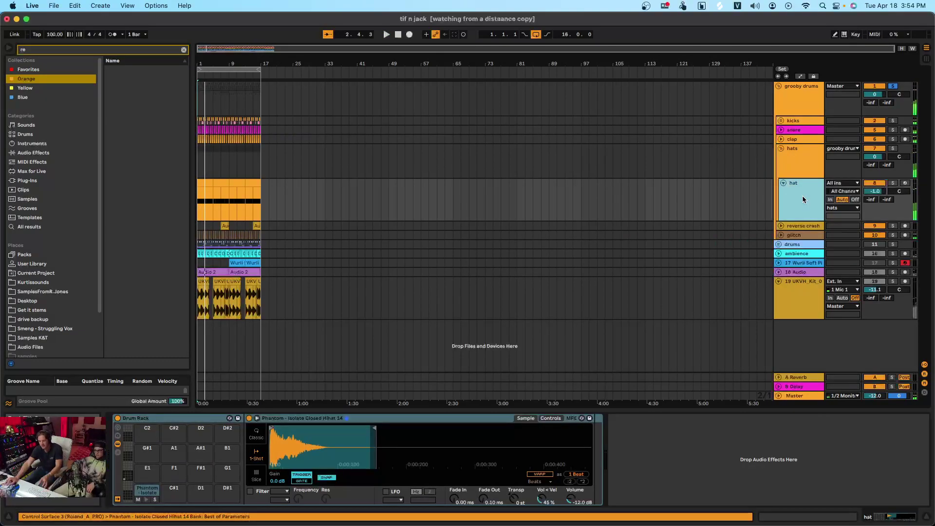
{"action": "left_click", "coordinate": [184, 50]}
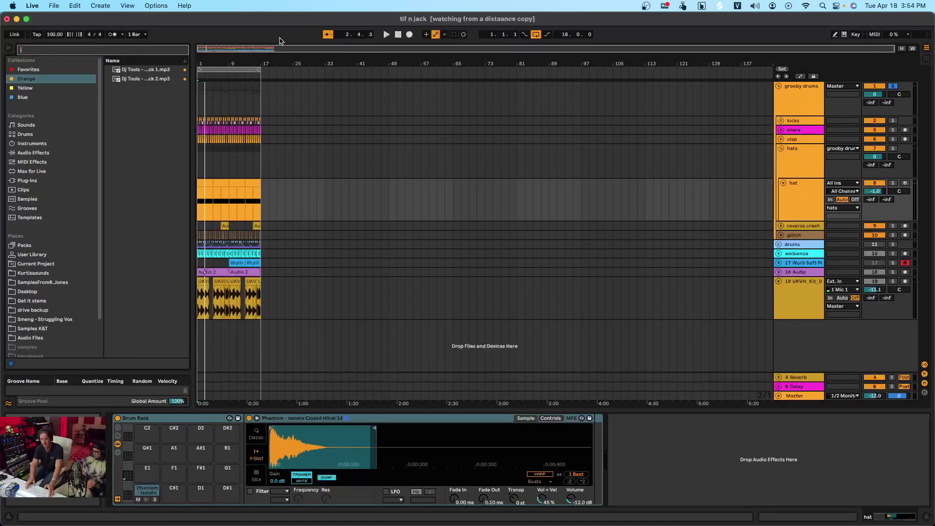
{"action": "double_click", "coordinate": [208, 179]}
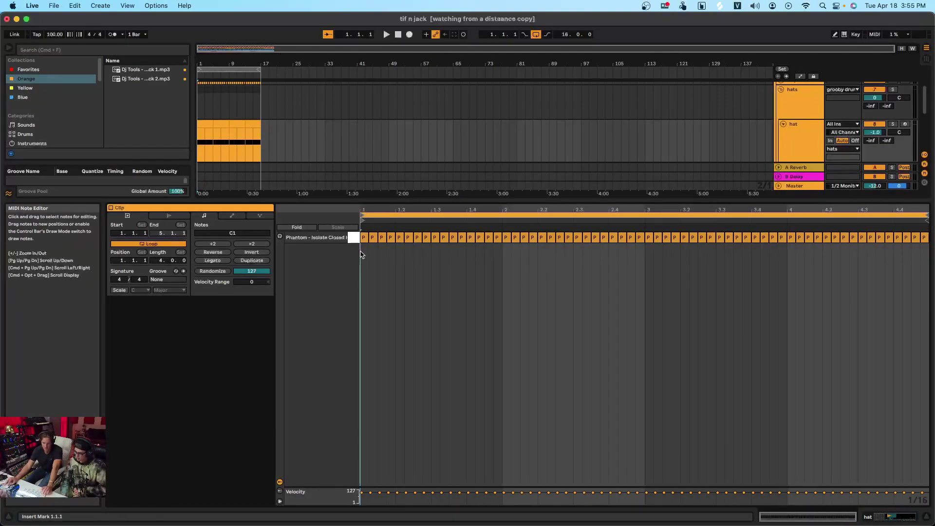
{"action": "left_click", "coordinate": [599, 217]}
{"action": "key", "text": "Delete"}
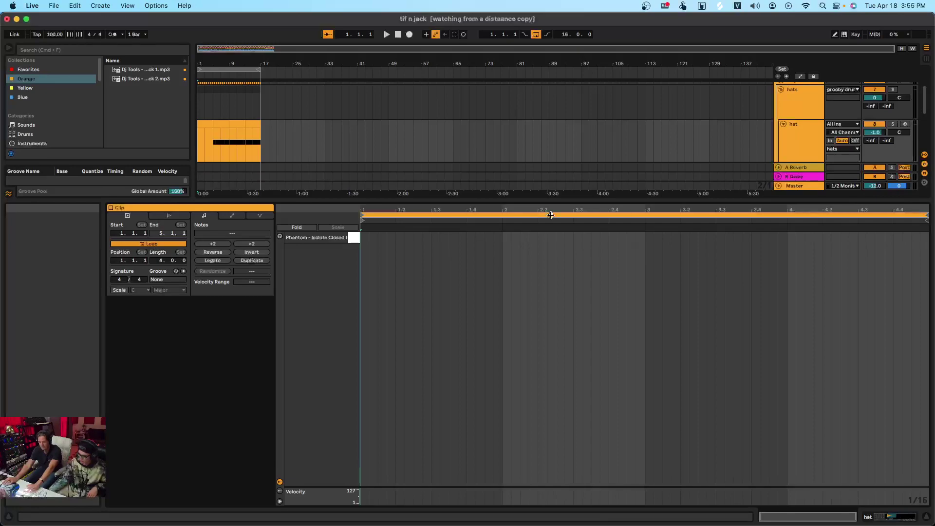
Add a C1 closed-hat note at the clip's start and duplicate it on every sixteenth through the first two beats
{"action": "left_click", "coordinate": [368, 239]}
{"action": "double_click", "coordinate": [367, 239]}
{"action": "key", "text": "plus"}
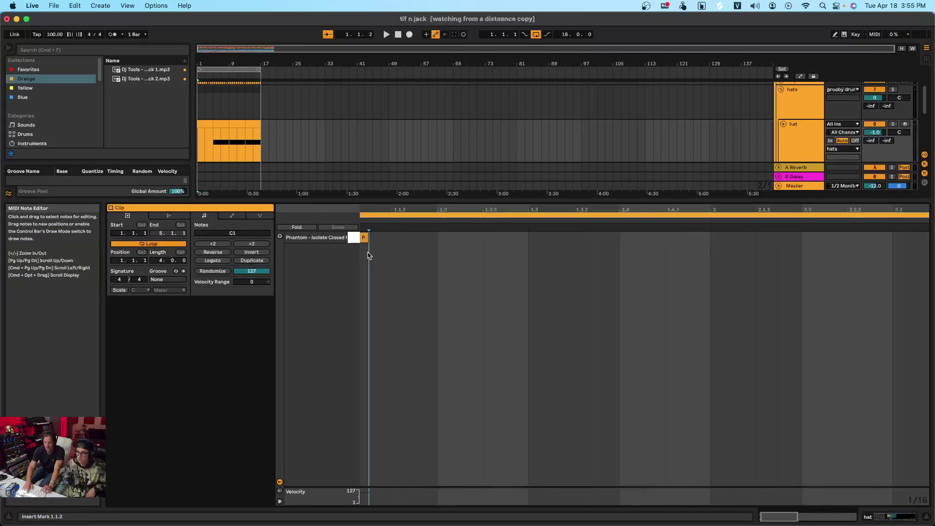
{"action": "left_click", "coordinate": [330, 227]}
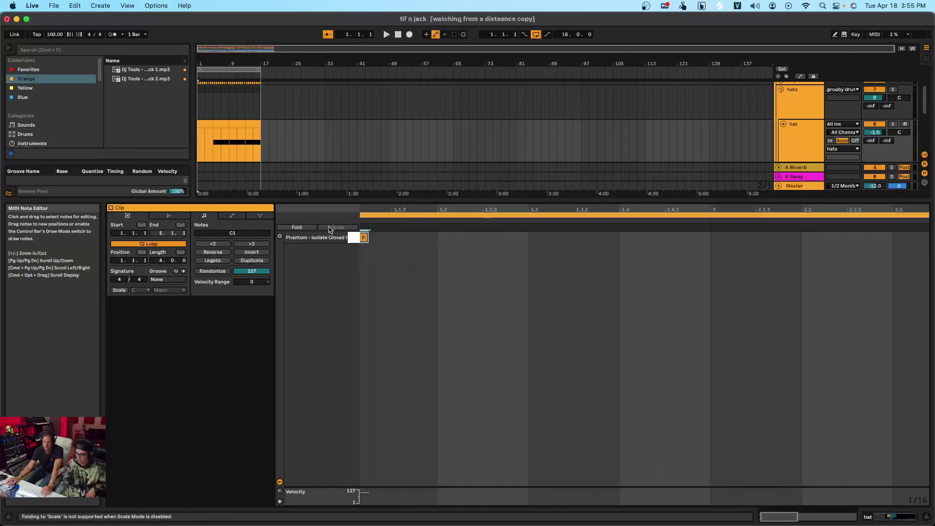
{"action": "key", "text": "super+d"}
{"action": "key", "text": "super+d"}
{"action": "key", "text": "super+d"}
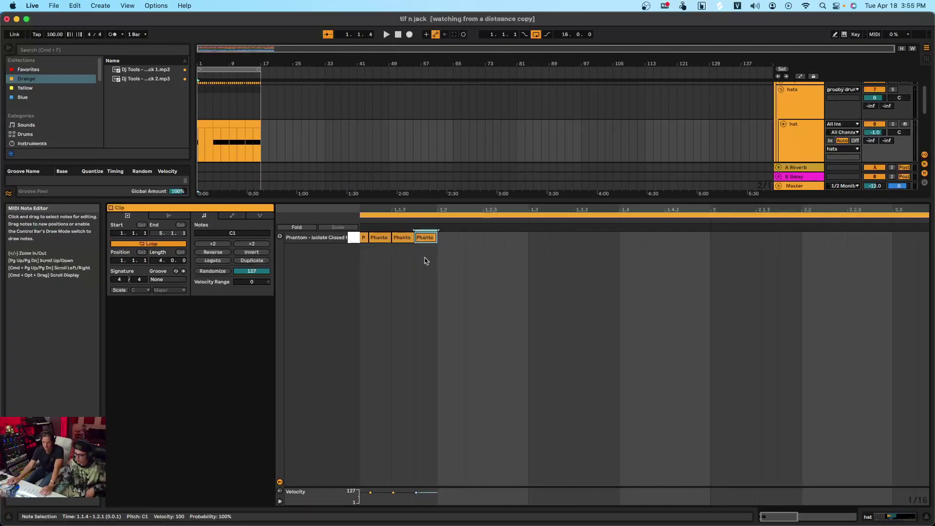
{"action": "key", "text": "super+d"}
{"action": "key", "text": "super+d"}
{"action": "key", "text": "super+d"}
{"action": "key", "text": "super+d"}
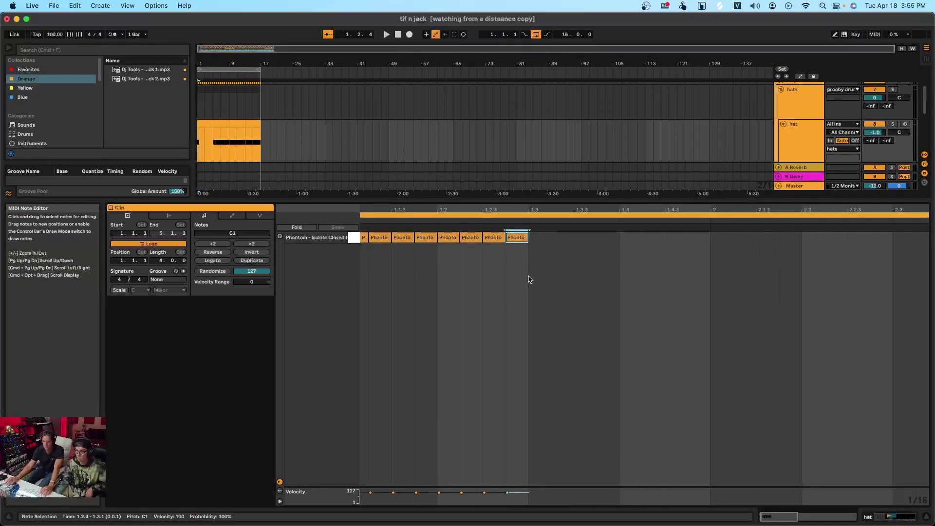
Duplicate the two-beat hat pattern until sixteenth notes fill the whole four-bar clip
{"action": "key", "text": "super+a"}
{"action": "key", "text": "super+d"}
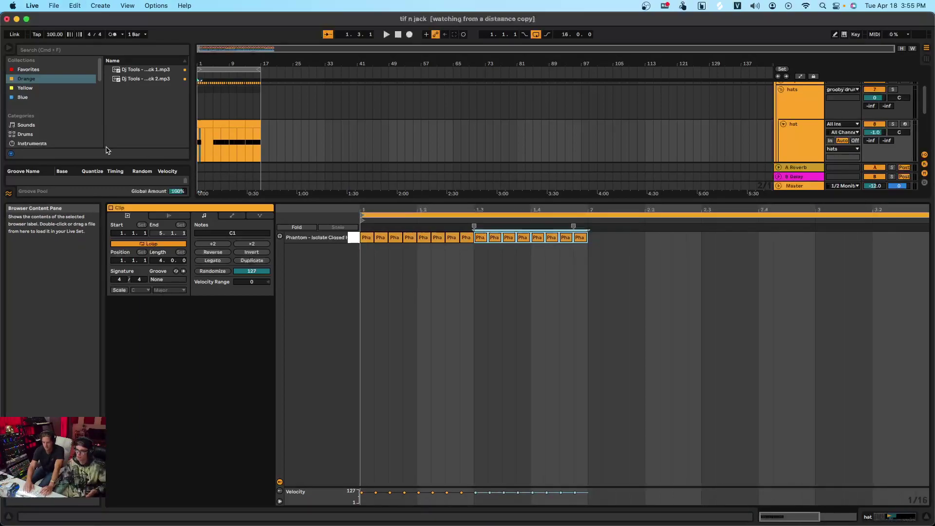
{"action": "key", "text": "super+d"}
{"action": "key", "text": "super+d"}
{"action": "key", "text": "super+d"}
{"action": "key", "text": "super+d"}
{"action": "key", "text": "super+d"}
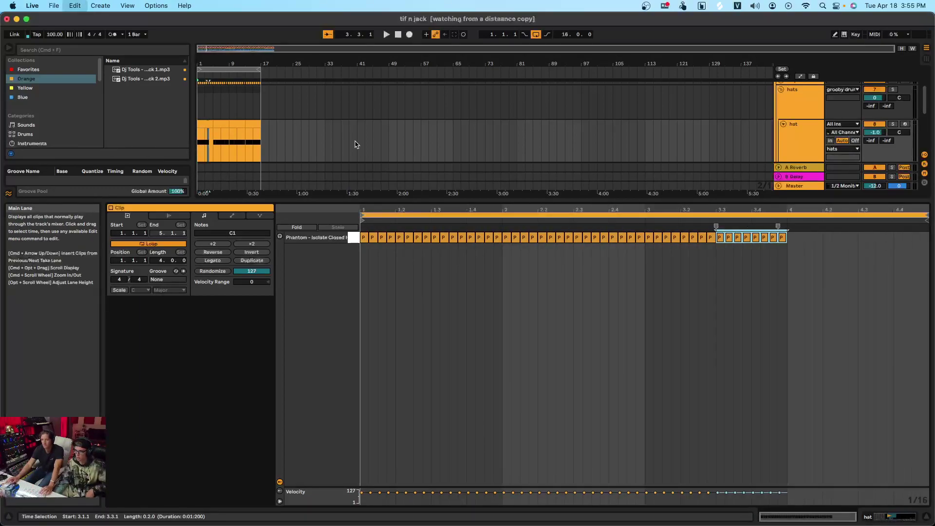
{"action": "key", "text": "super+d"}
{"action": "key", "text": "super+d"}
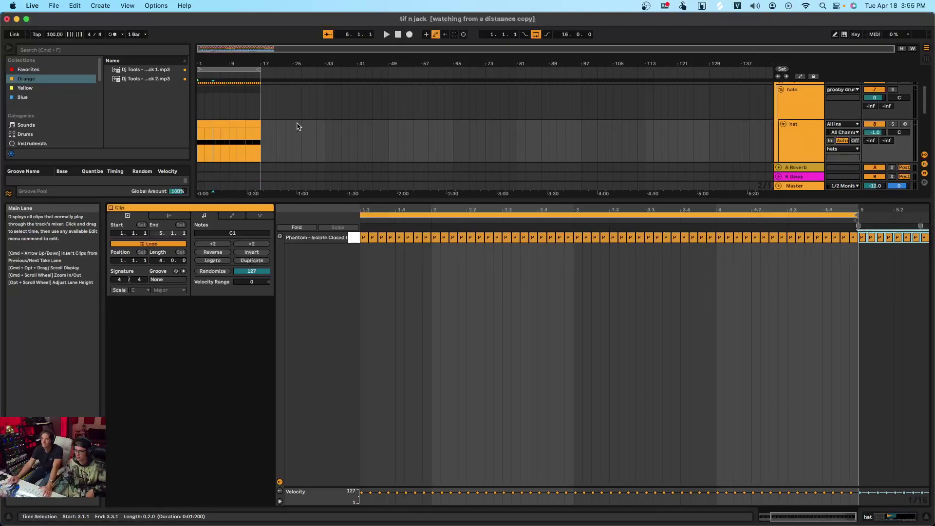
Duplicate the first four-bar hat clip twice along the hat track, up to bar 13
{"action": "left_click", "coordinate": [206, 124]}
{"action": "key", "text": "super+d"}
{"action": "key", "text": "super+d"}
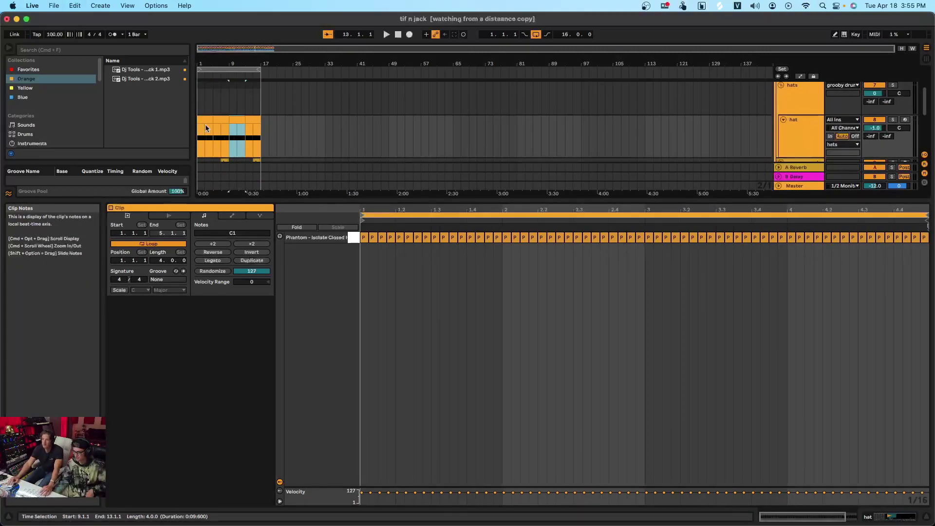
Solo the hat track and play its first clip from bar 1
{"action": "left_click", "coordinate": [206, 128]}
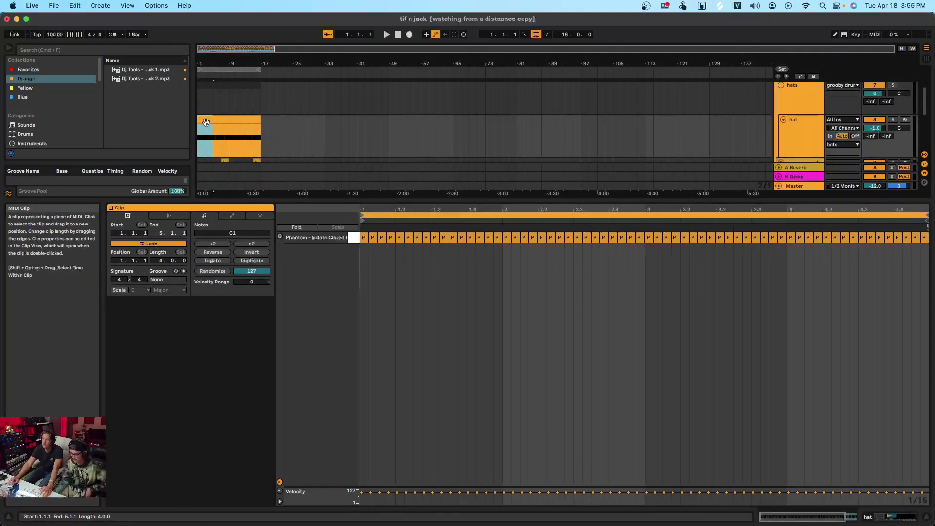
{"action": "left_click", "coordinate": [895, 119]}
{"action": "key", "text": "space"}
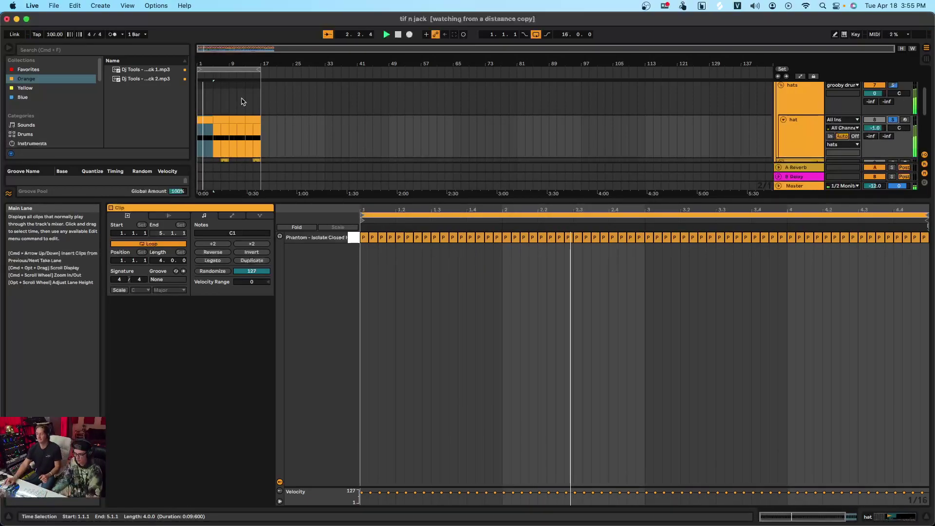
Search all browser results for "auto" and load Auto Pan onto the hat track
{"action": "left_click", "coordinate": [81, 51]}
{"action": "type", "text": "auto"}
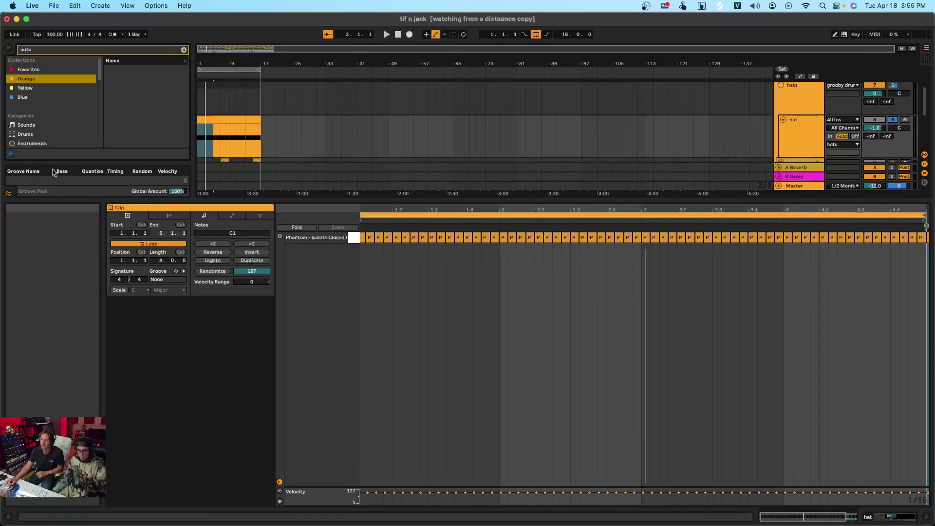
{"action": "left_click_drag", "start_coordinate": [325, 201], "coordinate": [327, 332]}
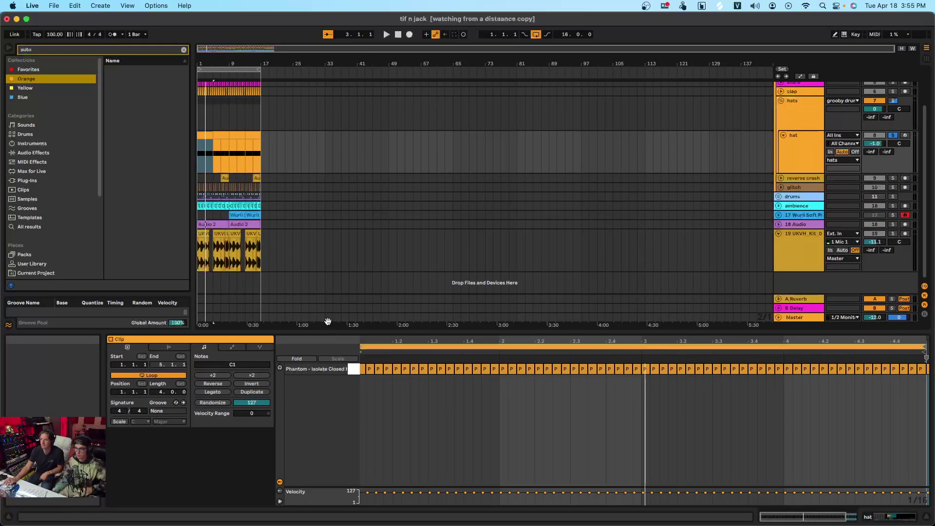
{"action": "left_click", "coordinate": [32, 227]}
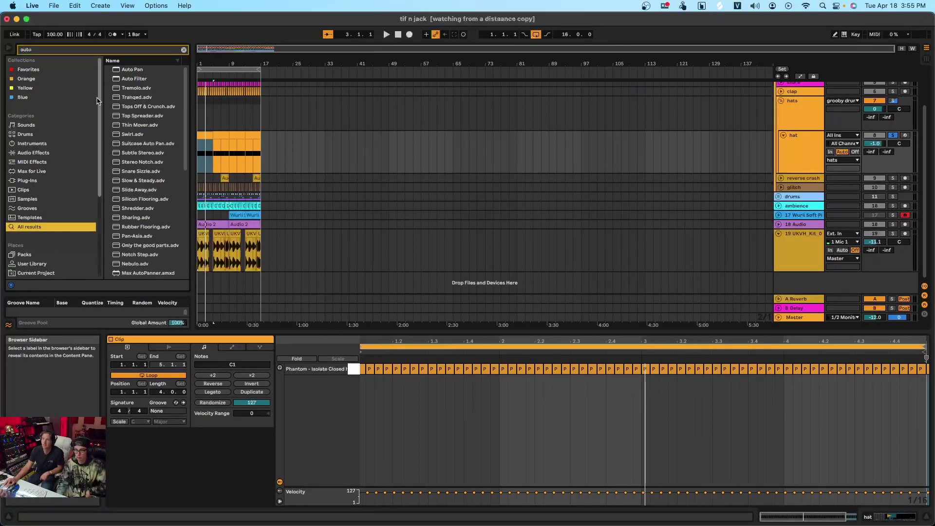
{"action": "double_click", "coordinate": [132, 69]}
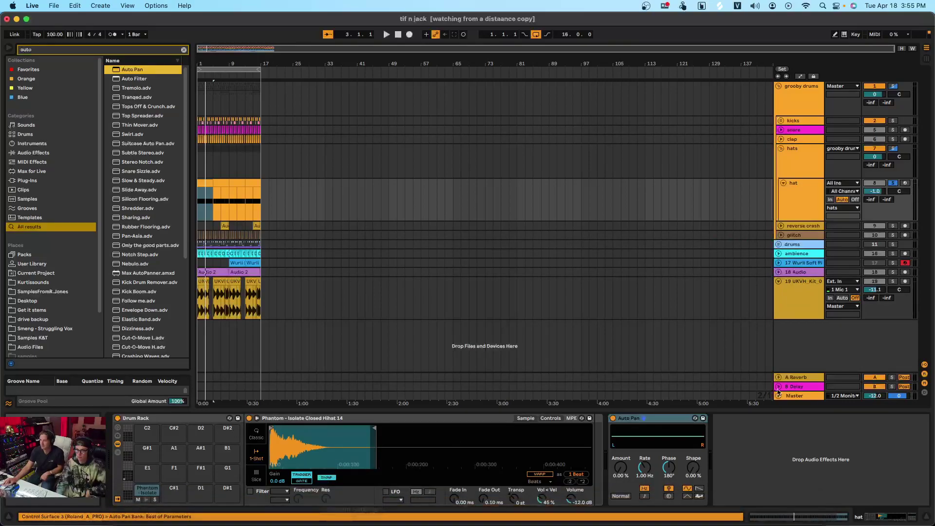
Configure Auto Pan with Amount 100%, Phase 0° and a tempo-synced Rate of 1/6
{"action": "left_click_drag", "start_coordinate": [617, 468], "coordinate": [617, 428]}
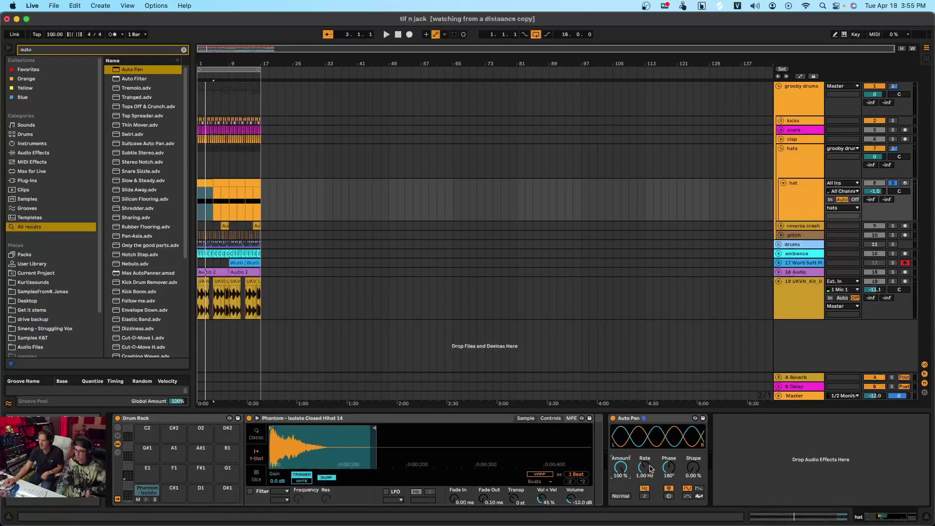
{"action": "left_click_drag", "start_coordinate": [675, 476], "coordinate": [673, 468]}
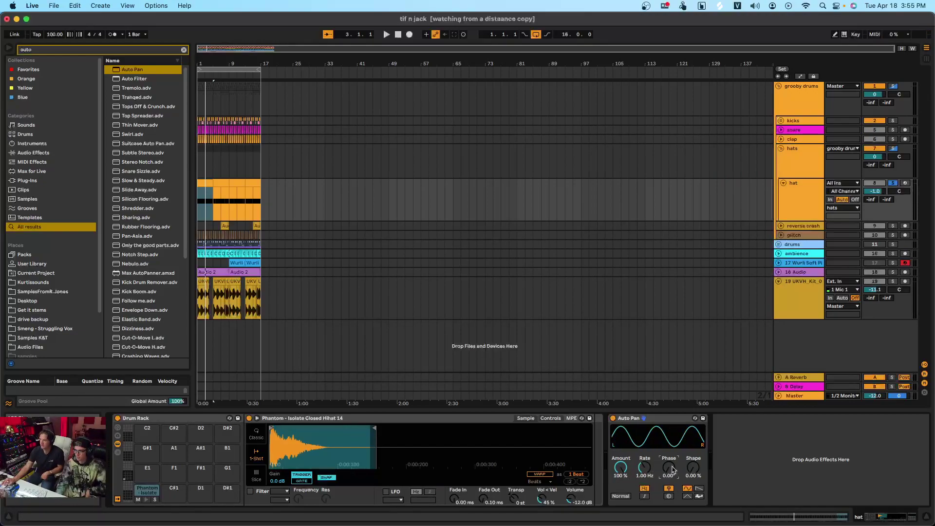
{"action": "left_click", "coordinate": [645, 496]}
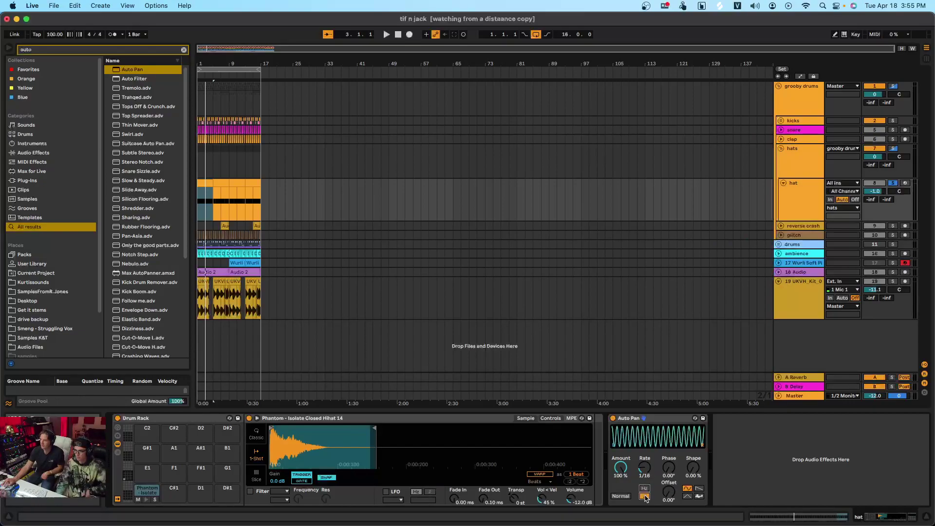
{"action": "left_click", "coordinate": [646, 465]}
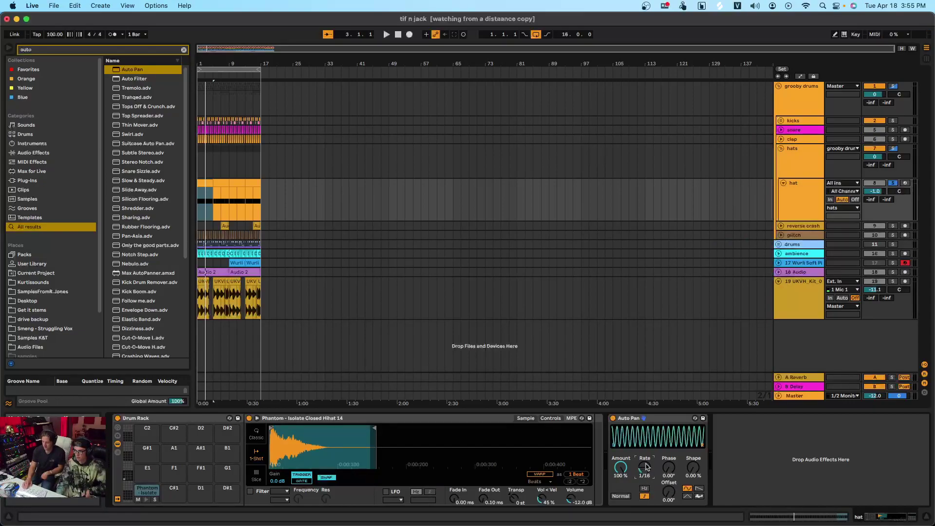
{"action": "scroll", "coordinate": [646, 466], "scroll_direction": "up", "scroll_amount": 1}
{"action": "scroll", "coordinate": [646, 466], "scroll_direction": "up", "scroll_amount": 2}
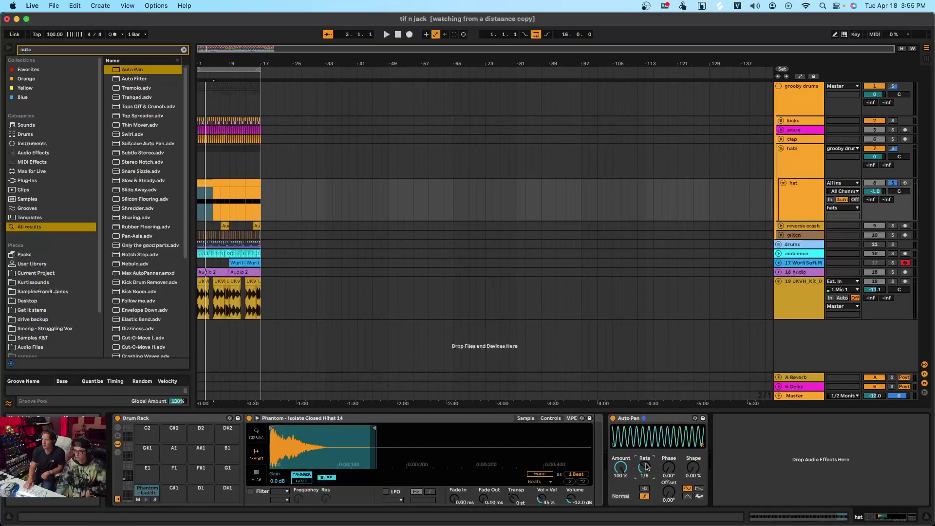
{"action": "scroll", "coordinate": [647, 467], "scroll_direction": "down", "scroll_amount": 1}
Compare Auto Pan's Normal and Invert waveform settings and leave it on Invert
{"action": "left_click", "coordinate": [621, 496]}
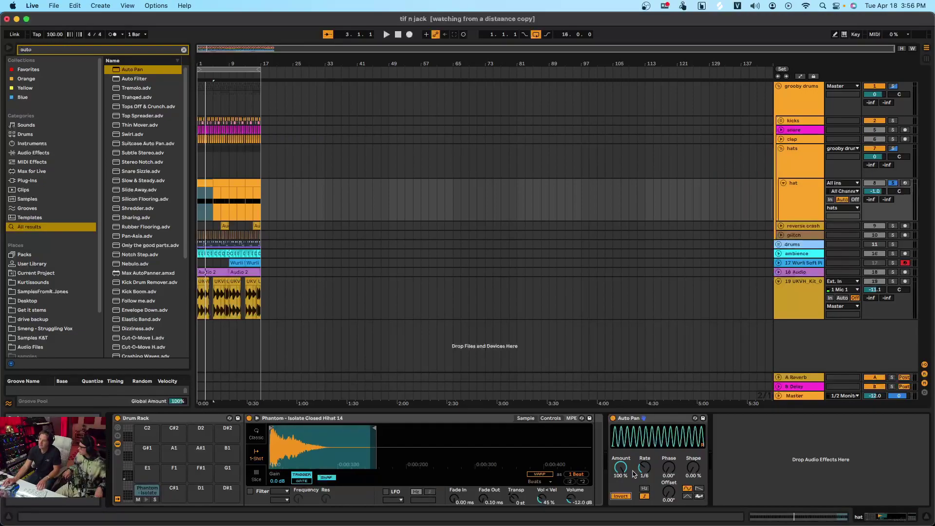
{"action": "left_click", "coordinate": [622, 496]}
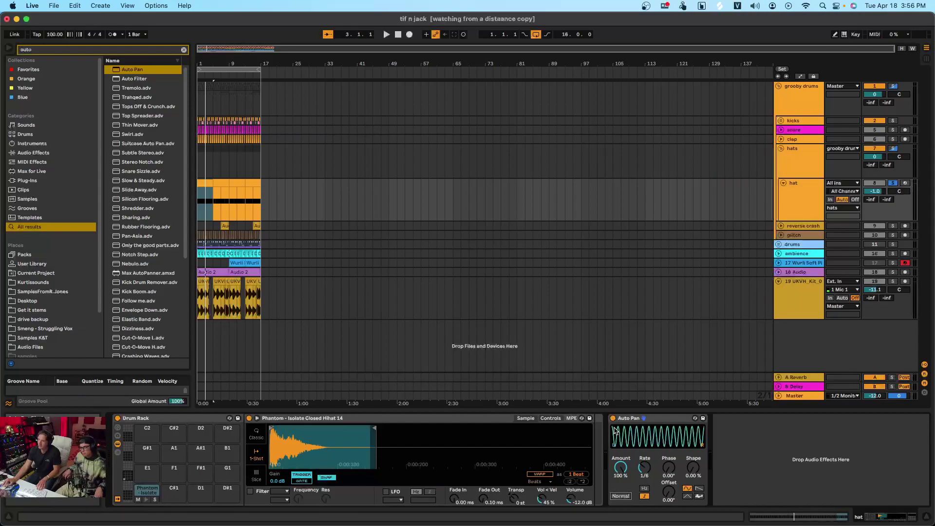
{"action": "left_click", "coordinate": [621, 497]}
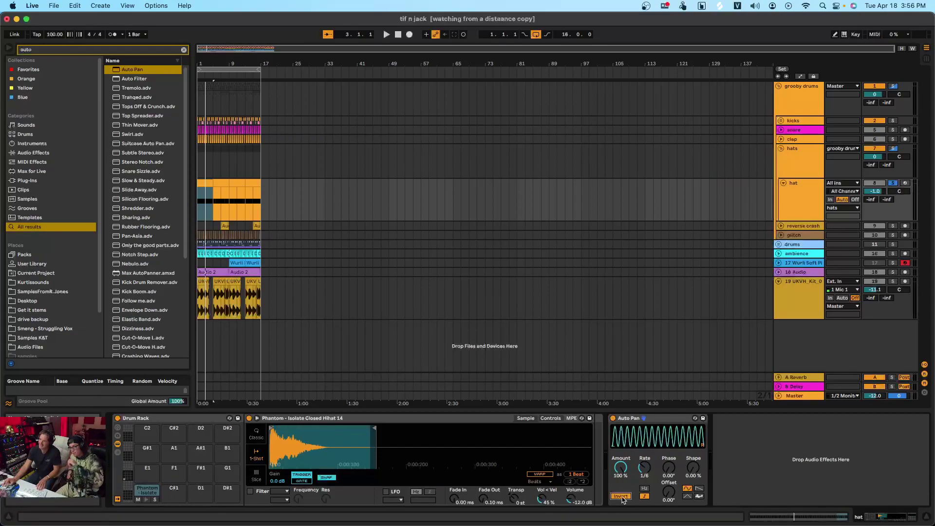
{"action": "left_click", "coordinate": [621, 497]}
{"action": "left_click", "coordinate": [622, 497]}
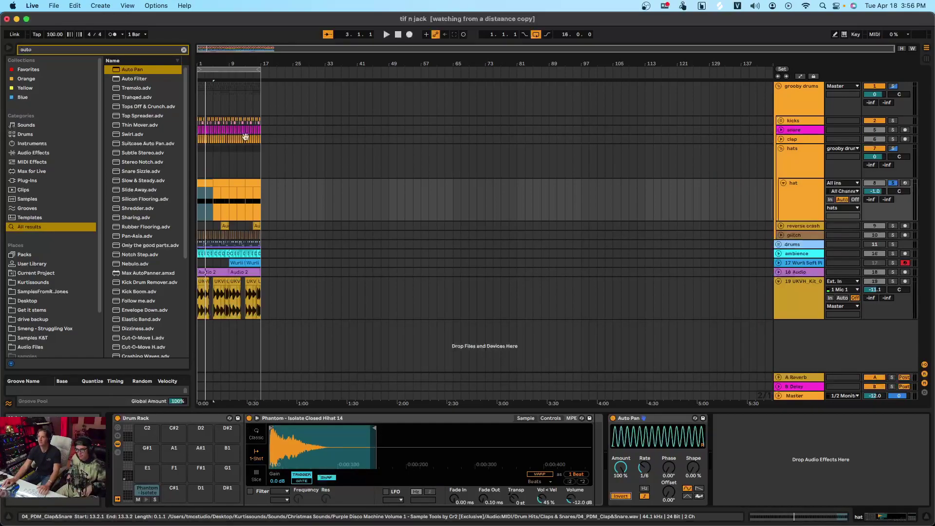
Delete all clips on the hat track and remove its Drum Rack and Auto Pan devices
{"action": "left_click_drag", "start_coordinate": [263, 202], "coordinate": [64, 193]}
{"action": "key", "text": "Delete"}
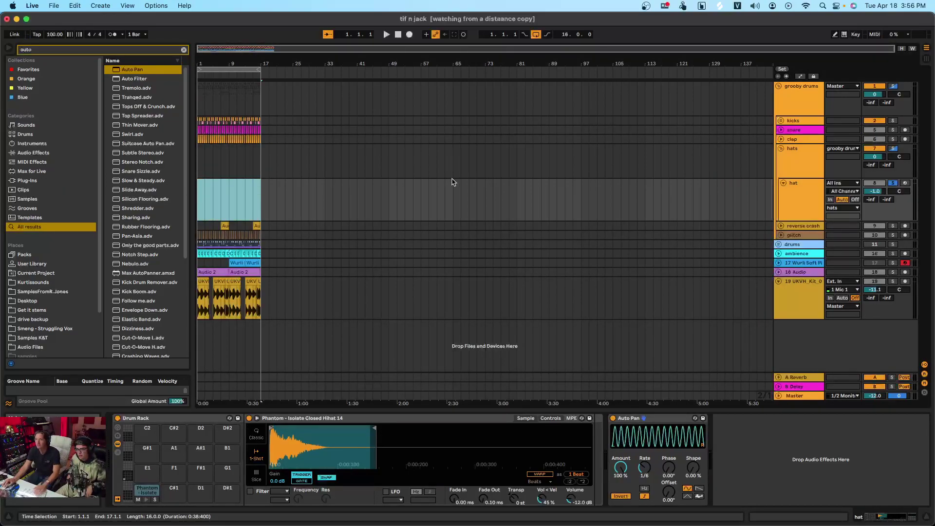
{"action": "left_click", "coordinate": [791, 198]}
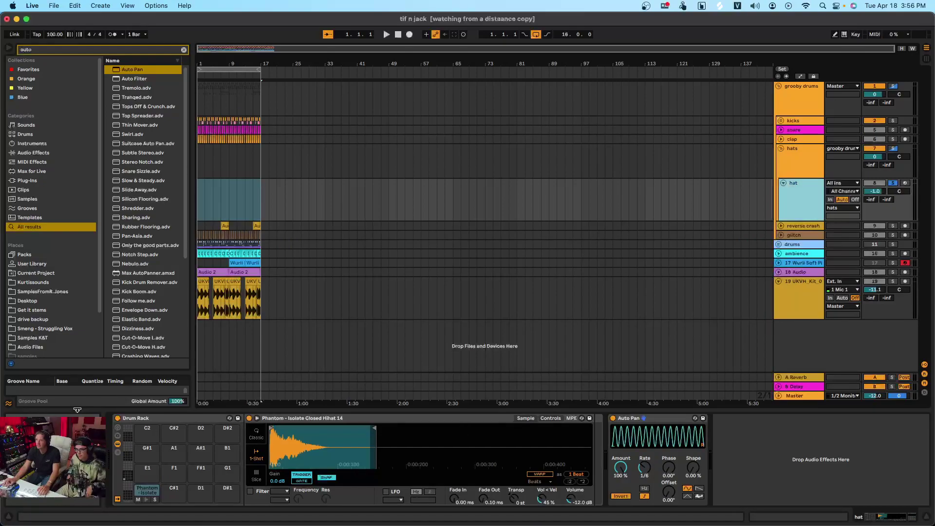
{"action": "left_click", "coordinate": [117, 424]}
{"action": "key", "text": "Delete"}
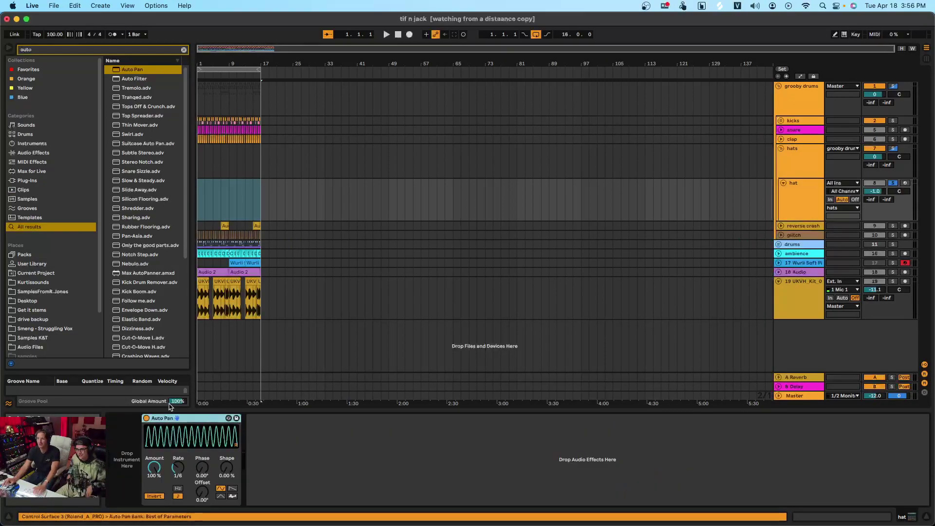
{"action": "key", "text": "Delete"}
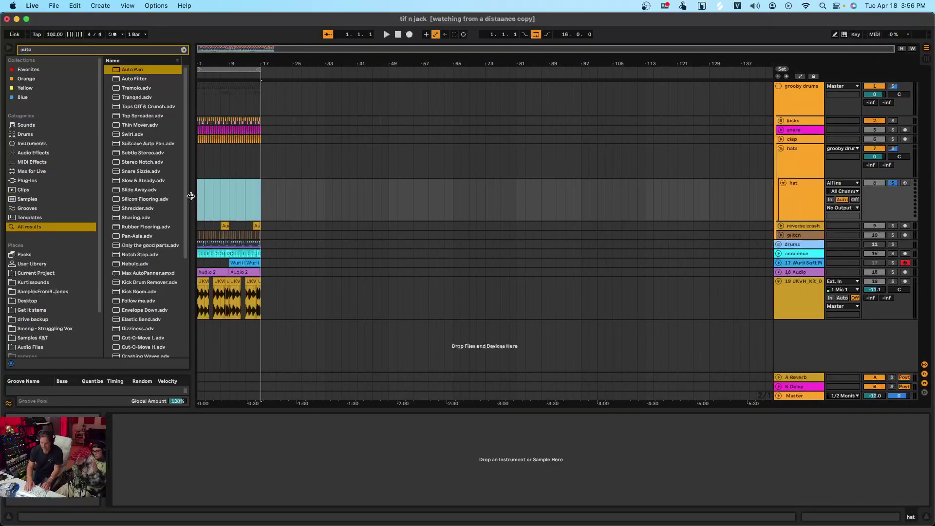
Insert a new MIDI track below the hat track and rename it Groovy Hat
{"action": "key", "text": "plus"}
{"action": "key", "text": "plus"}
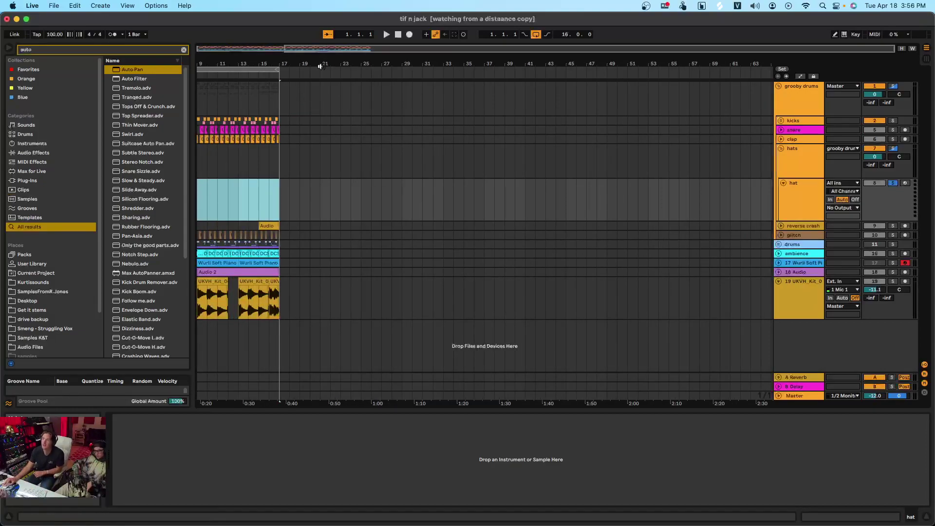
{"action": "left_click_drag", "start_coordinate": [322, 45], "coordinate": [253, 46]}
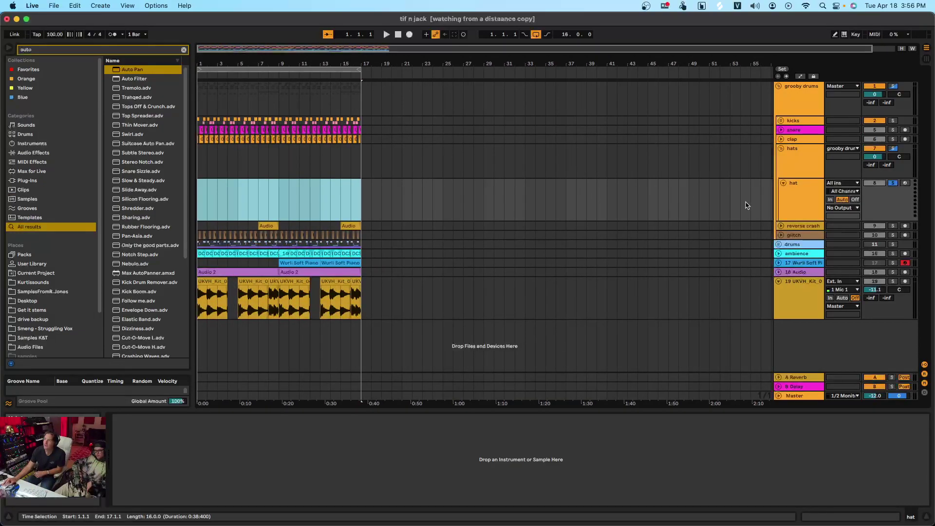
{"action": "left_click", "coordinate": [792, 204]}
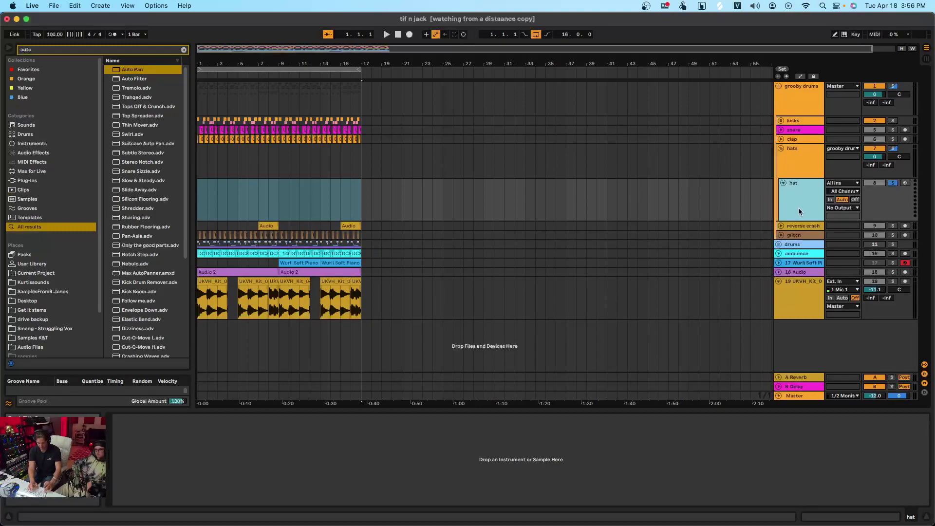
{"action": "key", "text": "super+shift+t"}
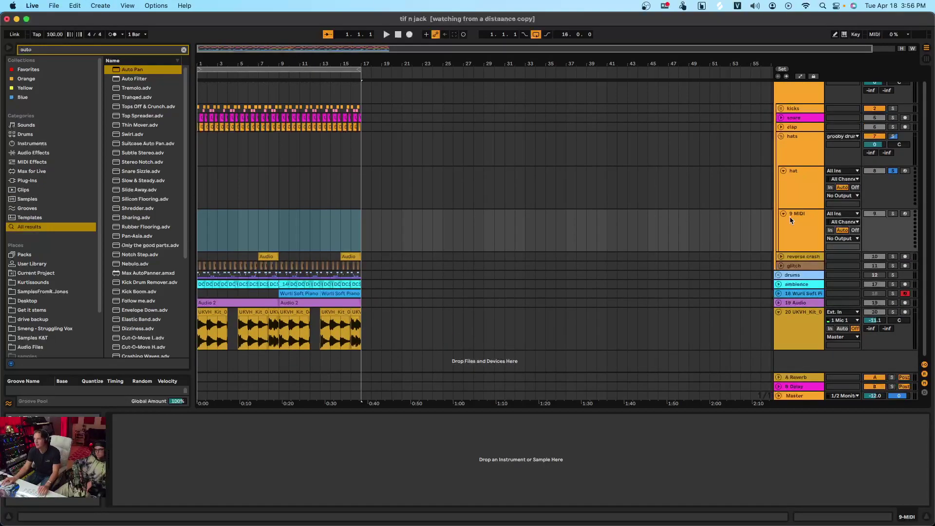
{"action": "right_click", "coordinate": [790, 220]}
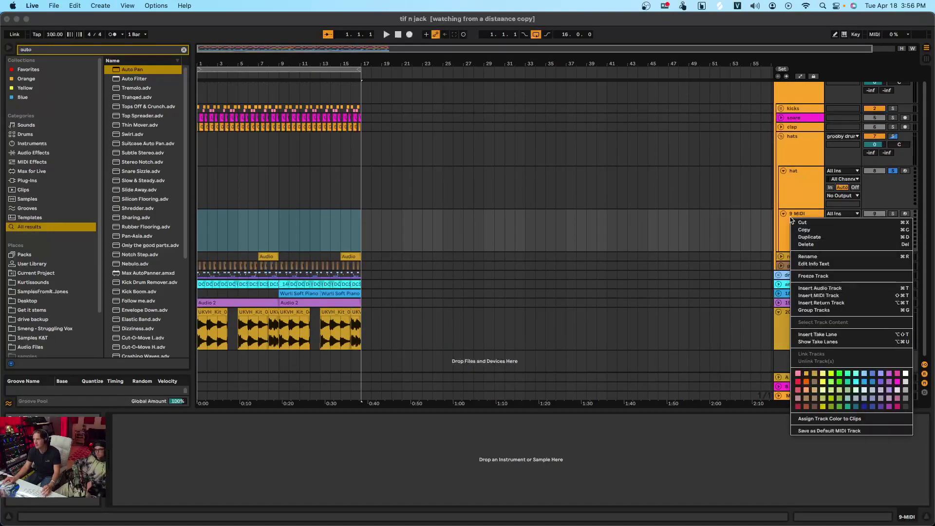
{"action": "left_click", "coordinate": [814, 257]}
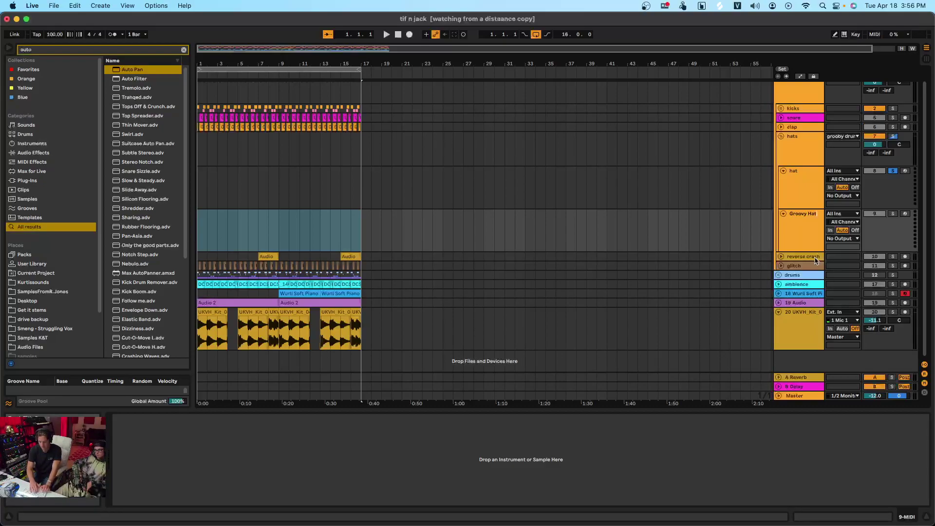
{"action": "key", "text": "Return"}
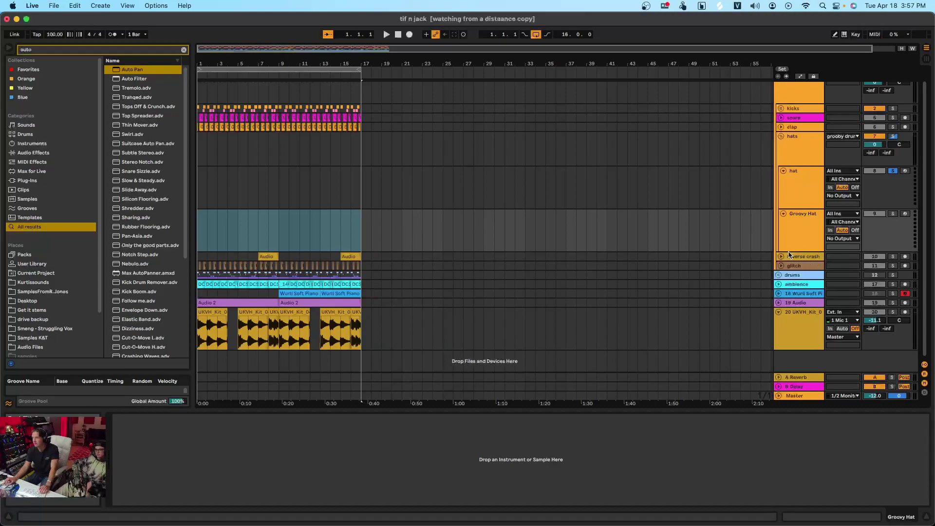
Search all browser results for "simpl" and load Simpler onto the Groovy Hat track
{"action": "left_click", "coordinate": [200, 218]}
{"action": "left_click", "coordinate": [184, 50]}
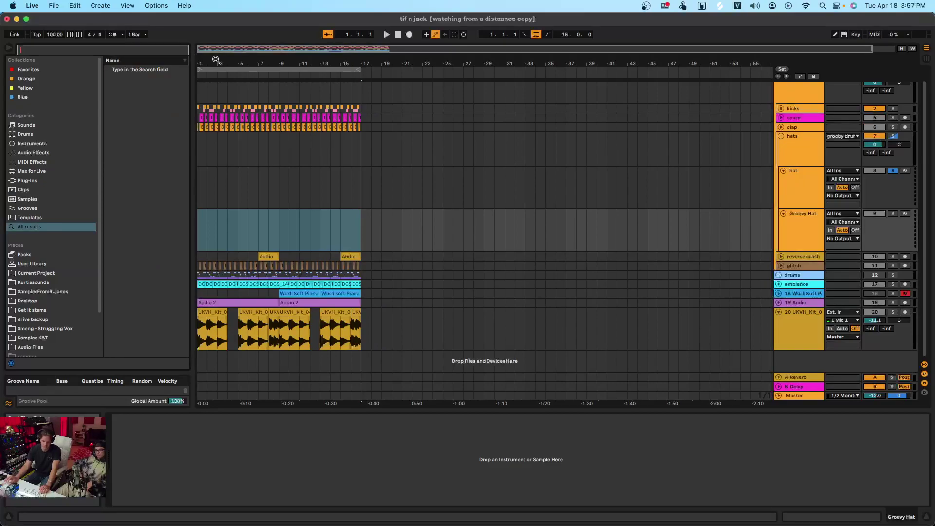
{"action": "type", "text": "simpl"}
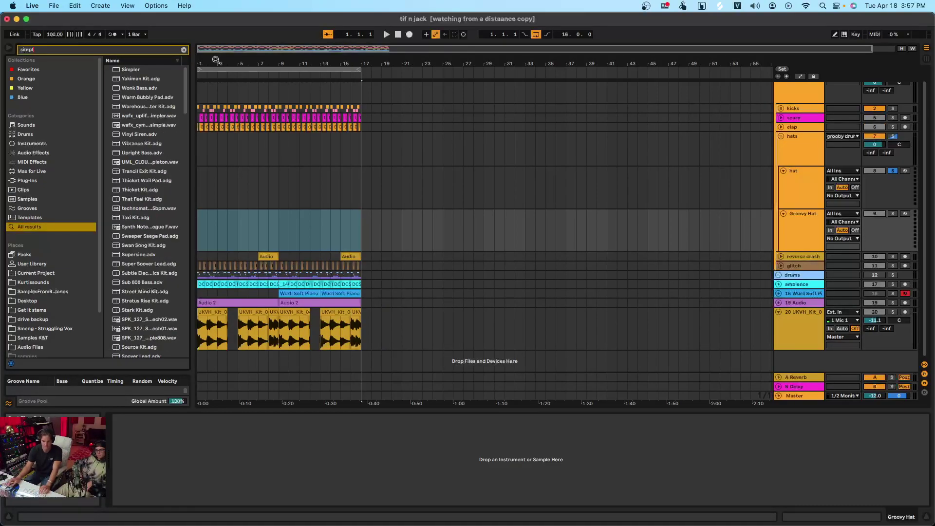
{"action": "double_click", "coordinate": [164, 70]}
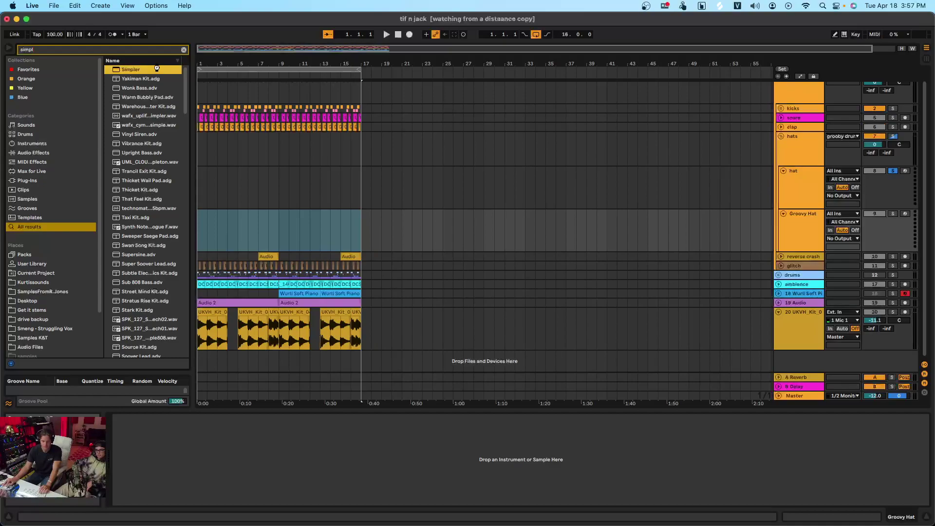
Search the browser for "hat", widen the results list and audition a US_MH_Hat_vintage.wav sample
{"action": "left_click", "coordinate": [184, 50]}
{"action": "type", "text": "hat"}
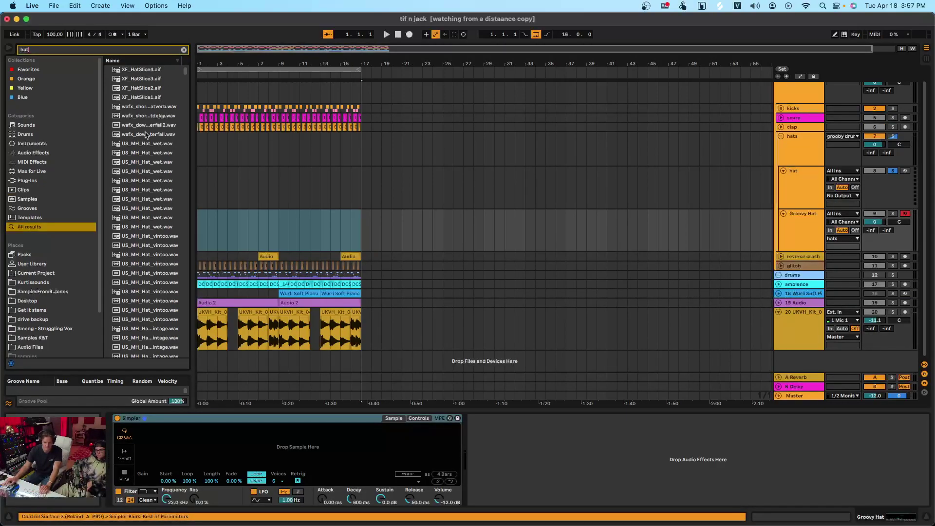
{"action": "left_click_drag", "start_coordinate": [195, 168], "coordinate": [345, 175]}
{"action": "scroll", "coordinate": [227, 236], "scroll_direction": "down", "scroll_amount": 3}
{"action": "scroll", "coordinate": [226, 237], "scroll_direction": "down", "scroll_amount": 5}
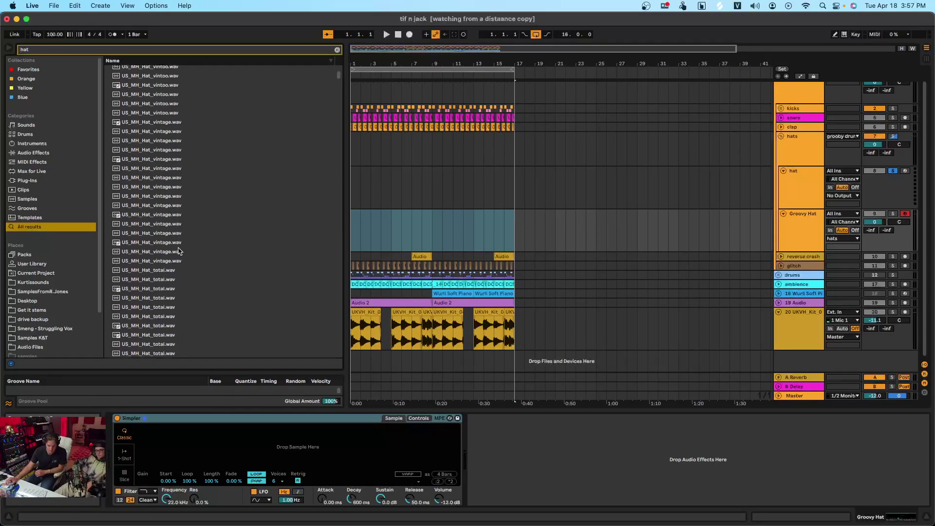
{"action": "left_click", "coordinate": [180, 243]}
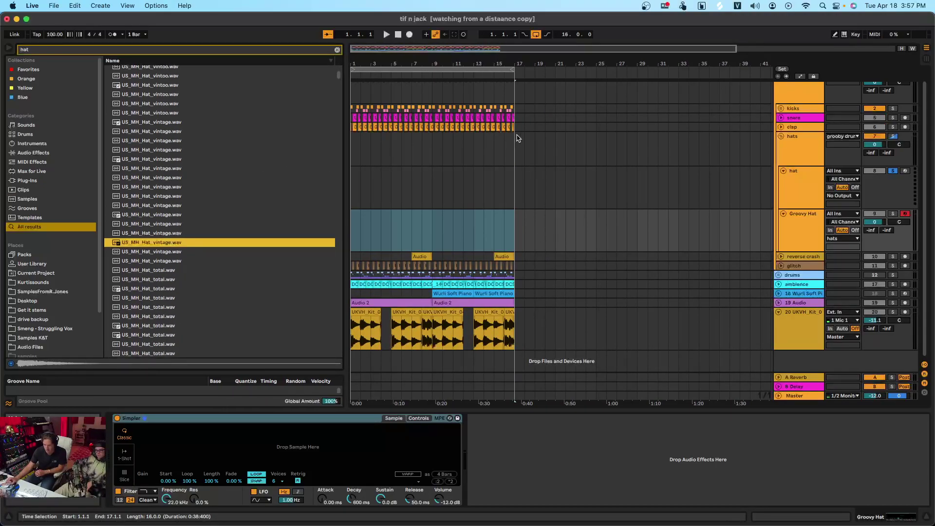
{"action": "scroll", "coordinate": [171, 283], "scroll_direction": "down", "scroll_amount": 2}
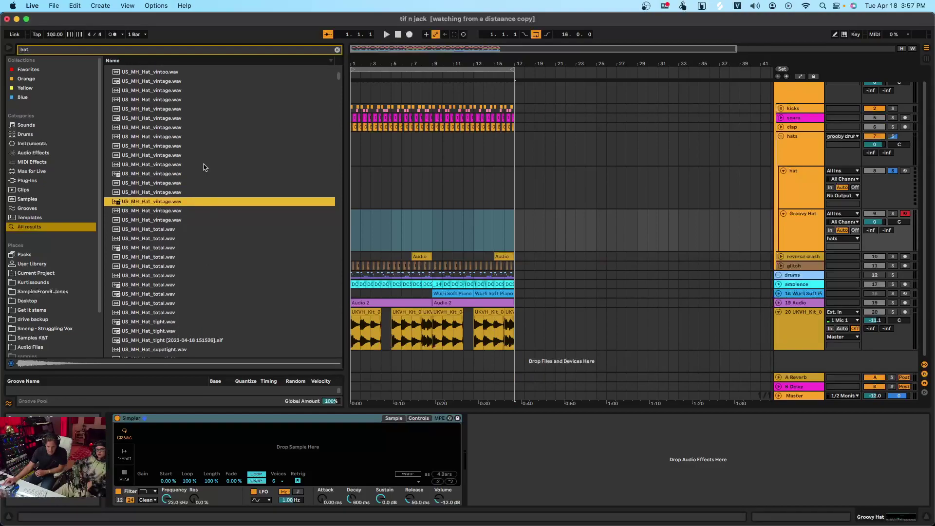
Narrow the sample search to "hat closed" and audition Evolution Of Sound - Closed Hat 7.wav
{"action": "left_click", "coordinate": [69, 48]}
{"action": "type", "text": "cl"}
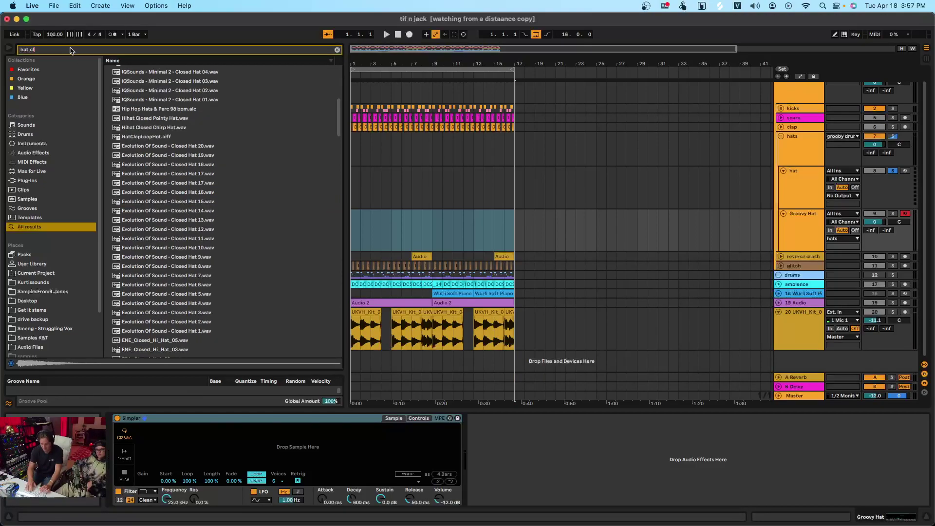
{"action": "type", "text": "osed"}
{"action": "left_click", "coordinate": [166, 295]}
{"action": "scroll", "coordinate": [176, 282], "scroll_direction": "down", "scroll_amount": 3}
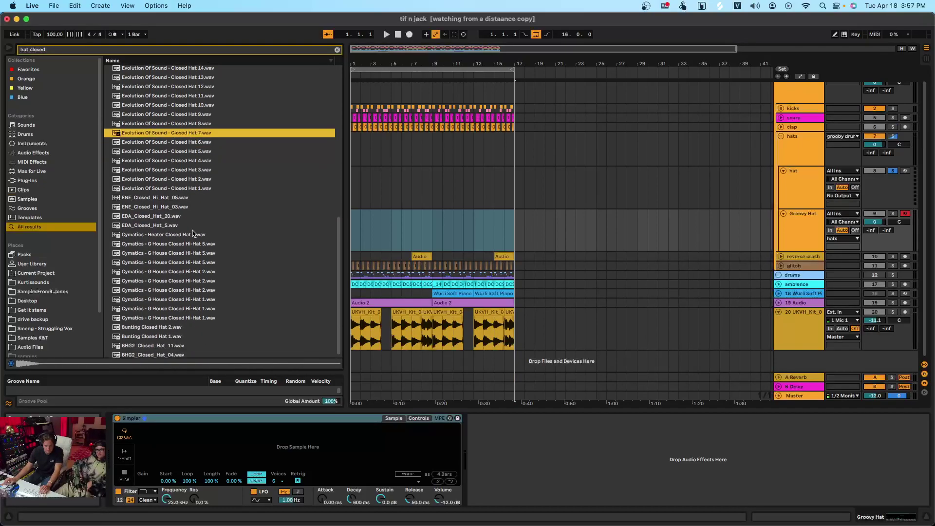
Audition the Cymatics G House closed hi-hats, then load Bunting Closed Hat 2.wav into Simpler
{"action": "left_click", "coordinate": [190, 261]}
{"action": "left_click", "coordinate": [181, 269]}
{"action": "left_click", "coordinate": [181, 260]}
{"action": "left_click", "coordinate": [192, 250]}
{"action": "left_click", "coordinate": [176, 315]}
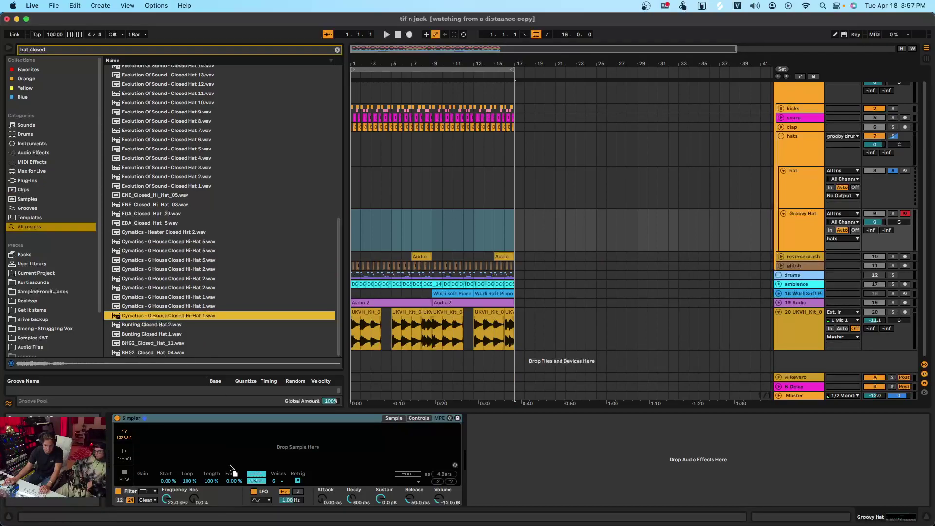
{"action": "left_click", "coordinate": [168, 324]}
{"action": "left_click_drag", "start_coordinate": [193, 420], "coordinate": [195, 429]}
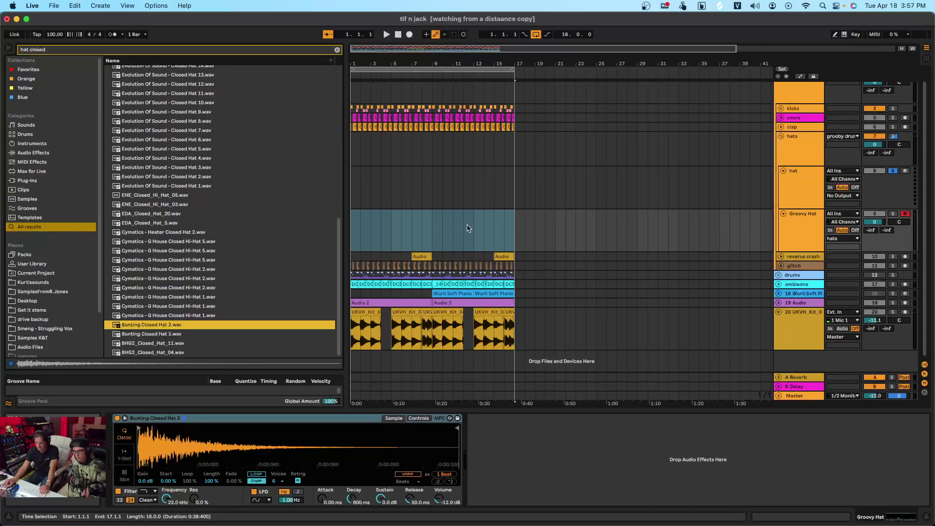
Create an empty eight-bar MIDI clip from bar 1 to bar 9 on the Groovy Hat track
{"action": "left_click_drag", "start_coordinate": [432, 228], "coordinate": [321, 230]}
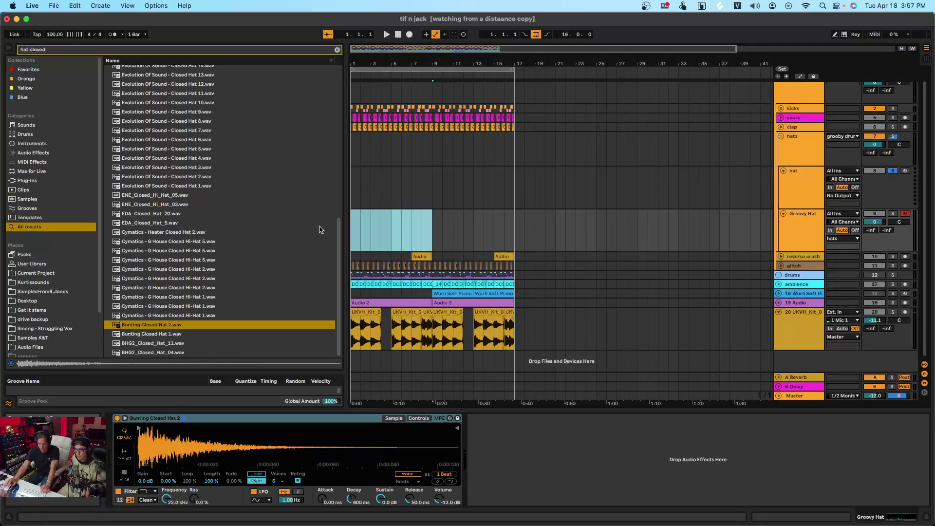
{"action": "key", "text": "super+shift+m"}
{"action": "left_click", "coordinate": [352, 432]}
{"action": "scroll", "coordinate": [352, 433], "scroll_direction": "down", "scroll_amount": 2}
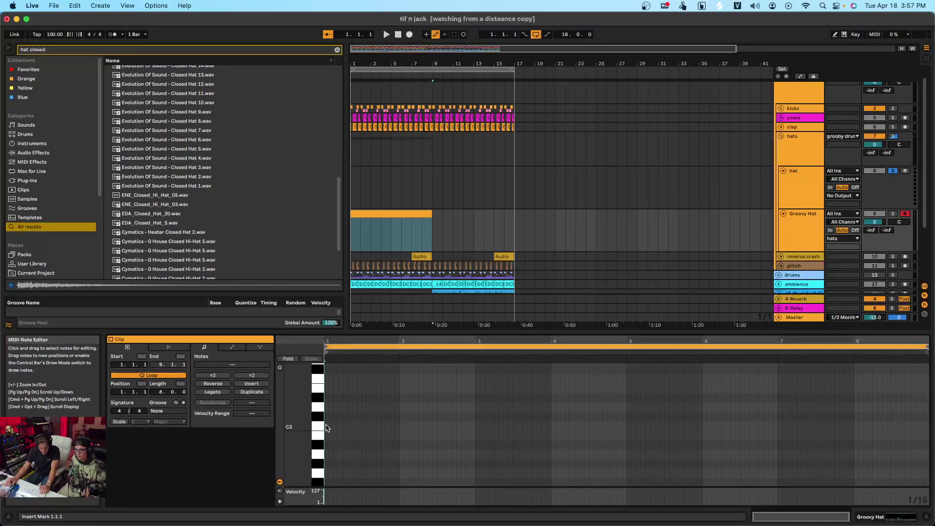
Set the note grid to 1/16 and add four consecutive sixteenth notes on C3 in the clip's first beat
{"action": "key", "text": "plus"}
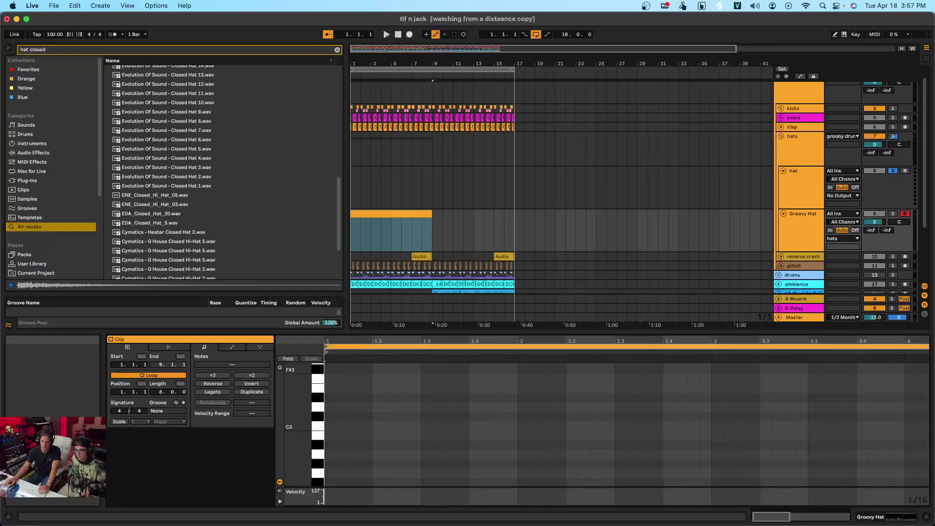
{"action": "double_click", "coordinate": [330, 427]}
{"action": "scroll", "coordinate": [348, 433], "scroll_direction": "up", "scroll_amount": 1}
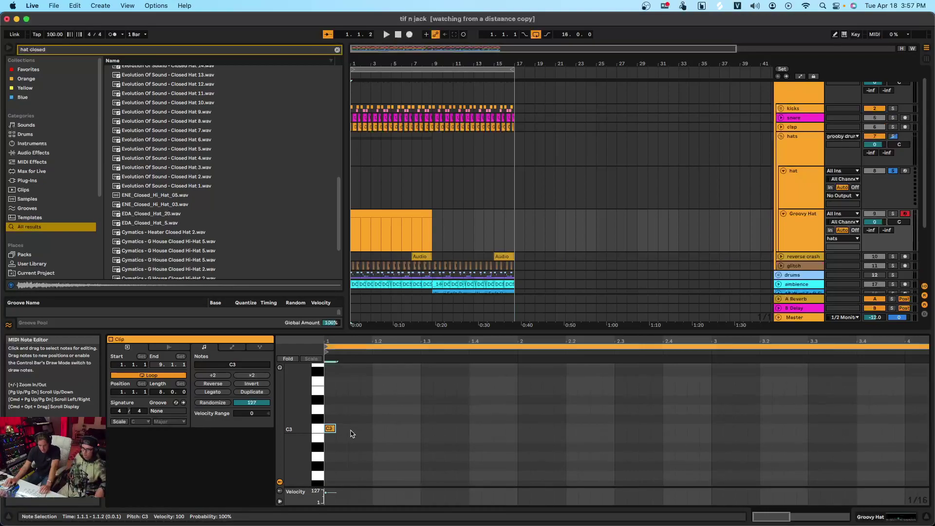
{"action": "right_click", "coordinate": [353, 433]}
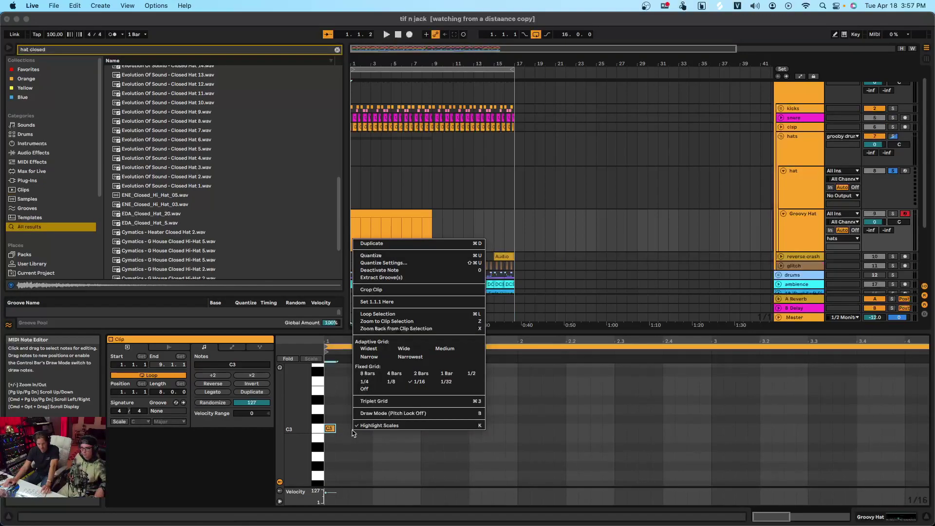
{"action": "left_click", "coordinate": [421, 382]}
{"action": "double_click", "coordinate": [342, 429]}
{"action": "left_click", "coordinate": [354, 433]}
{"action": "double_click", "coordinate": [354, 429]}
{"action": "double_click", "coordinate": [366, 429]}
Select the four C3 notes and duplicate them repeatedly to fill the clip's first four bars
{"action": "key", "text": "super+a"}
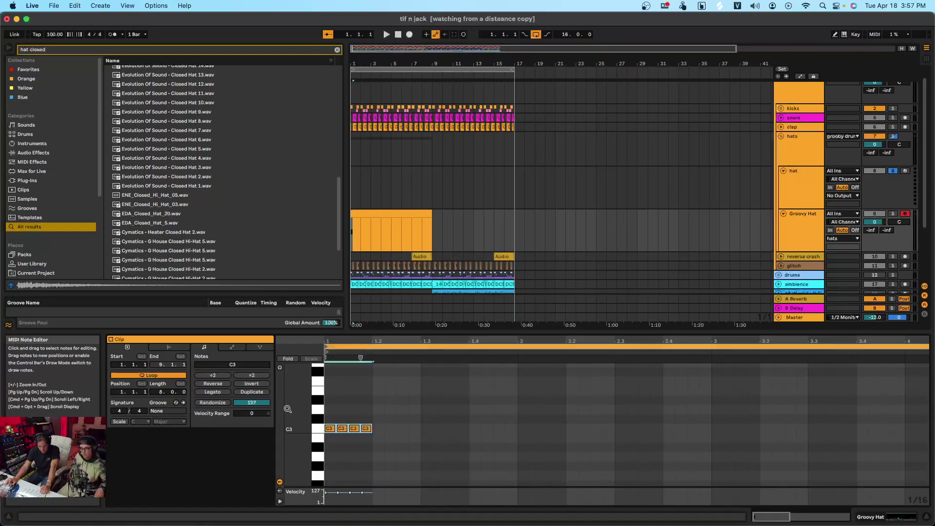
{"action": "key", "text": "super+d"}
{"action": "key", "text": "super+d"}
{"action": "key", "text": "super+d"}
{"action": "key", "text": "super+d"}
{"action": "key", "text": "super+d"}
{"action": "key", "text": "super+d"}
{"action": "key", "text": "super+d"}
{"action": "key", "text": "super+d"}
{"action": "key", "text": "super+d"}
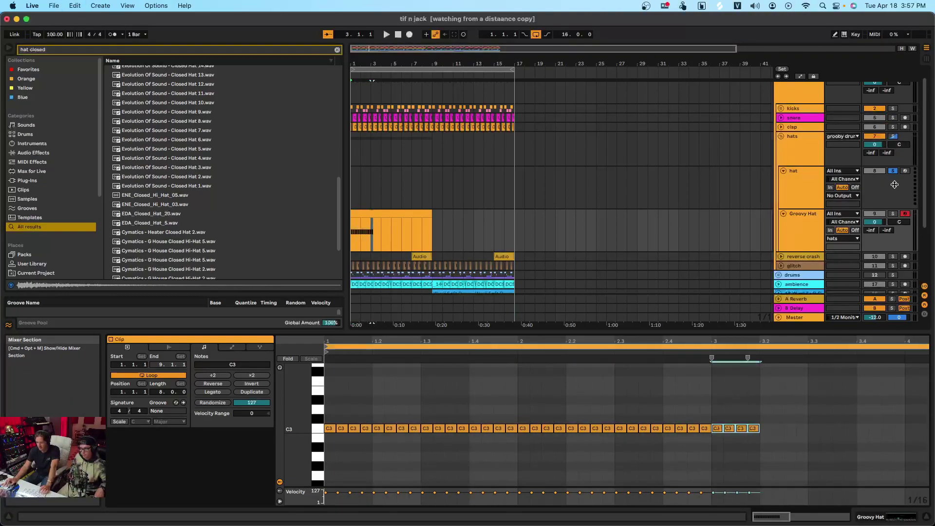
{"action": "key", "text": "super+d"}
{"action": "key", "text": "super+d"}
{"action": "key", "text": "super+d"}
{"action": "key", "text": "super+d"}
{"action": "key", "text": "super+d"}
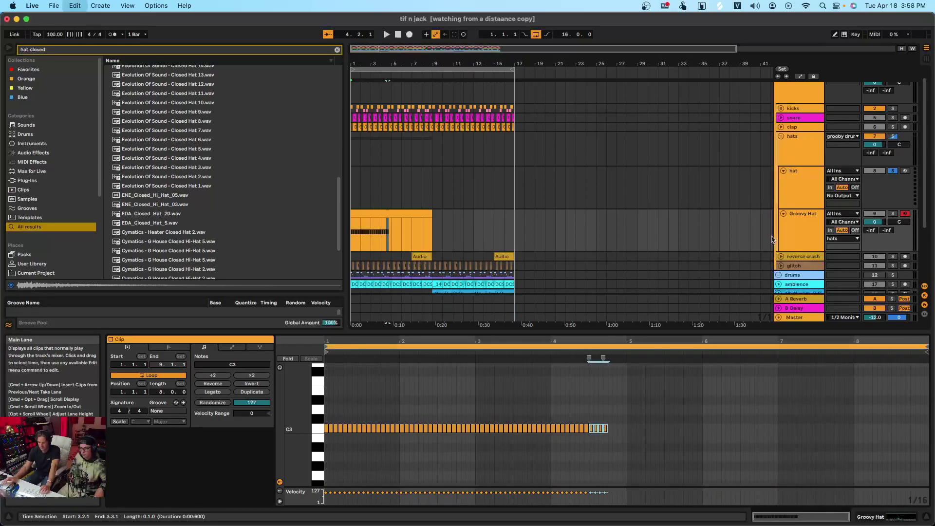
Duplicate the first four bars of the Groovy Hat clip onto bars 5 to 9 and solo the track
{"action": "left_click_drag", "start_coordinate": [391, 232], "coordinate": [317, 217]}
{"action": "key", "text": "super+d"}
{"action": "left_click", "coordinate": [893, 215]}
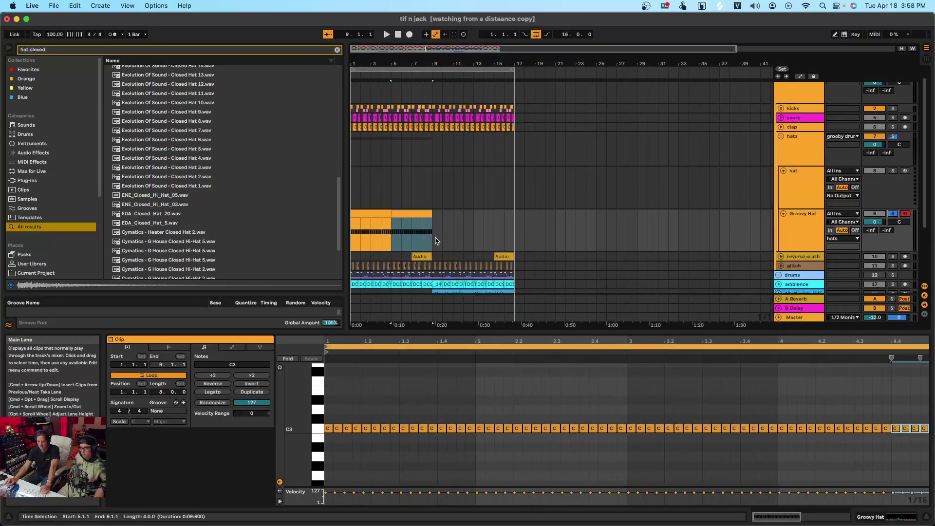
Loop the eight bars of Groovy Hat clips from bar 1 to bar 9 and play them
{"action": "left_click_drag", "start_coordinate": [428, 242], "coordinate": [256, 232]}
{"action": "key", "text": "super+l"}
{"action": "key", "text": "space"}
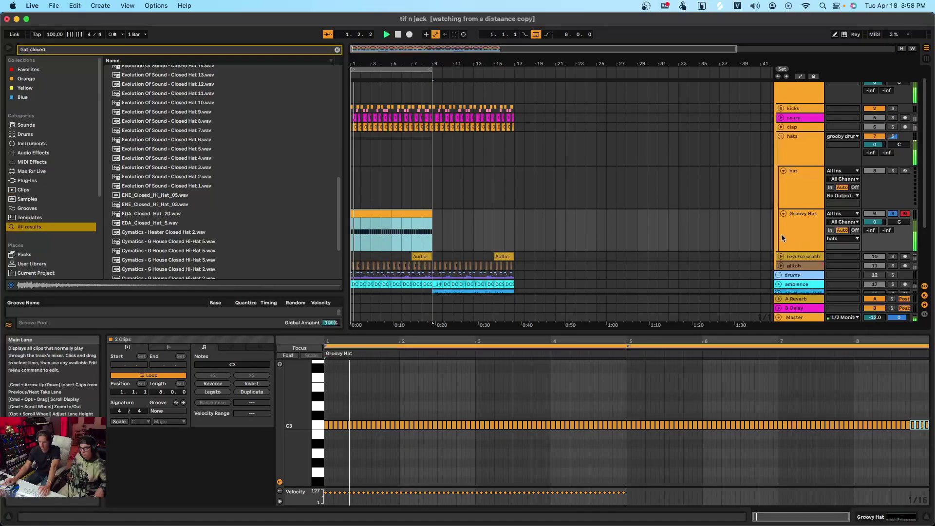
Search all browser results for "auto" and load Auto Pan onto the Groovy Hat track
{"action": "left_click", "coordinate": [338, 51]}
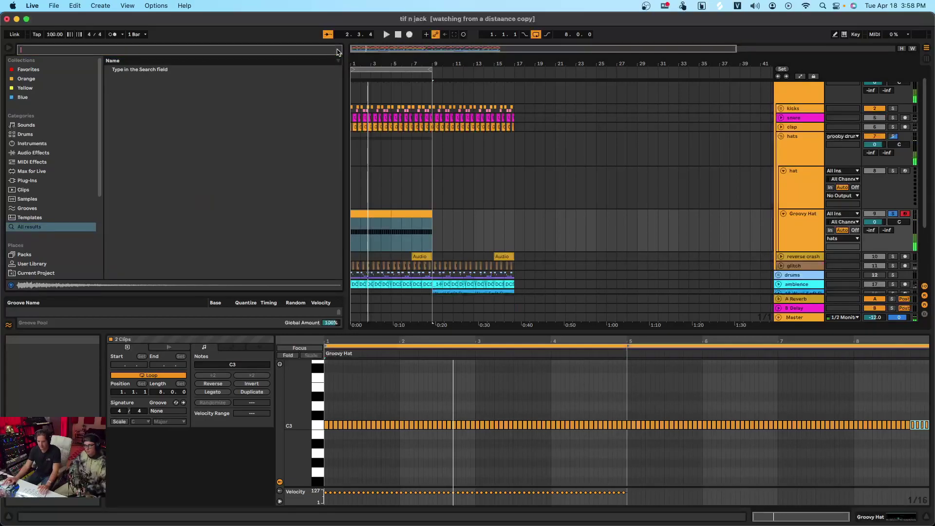
{"action": "type", "text": "auto"}
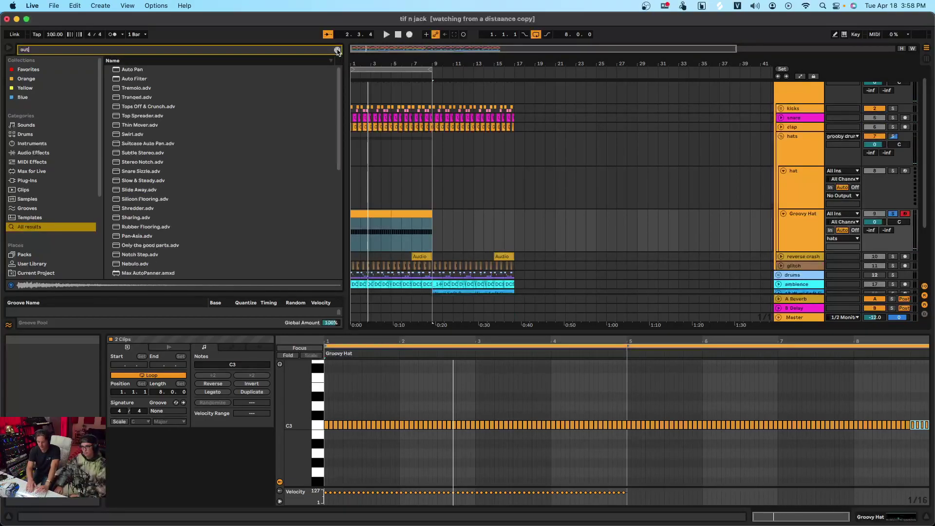
{"action": "double_click", "coordinate": [130, 70]}
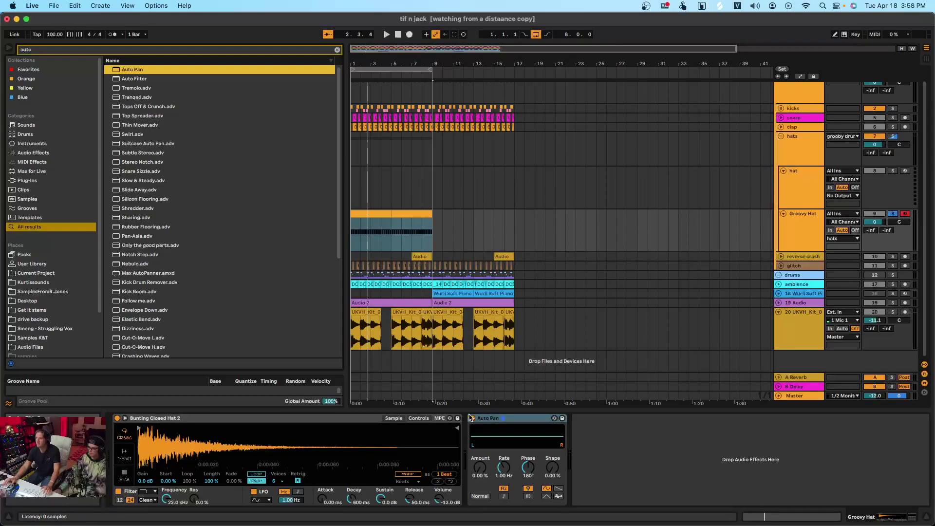
Set the Groovy Hat track's Auto Pan to Amount 100%, Phase 0° and a tempo-synced Rate of 1/6
{"action": "left_click_drag", "start_coordinate": [480, 469], "coordinate": [480, 434]}
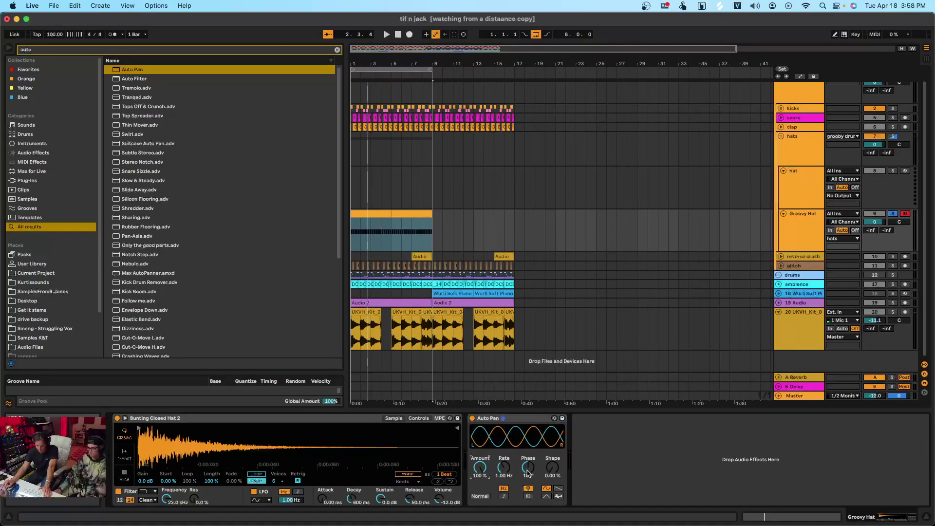
{"action": "left_click_drag", "start_coordinate": [532, 469], "coordinate": [532, 492]}
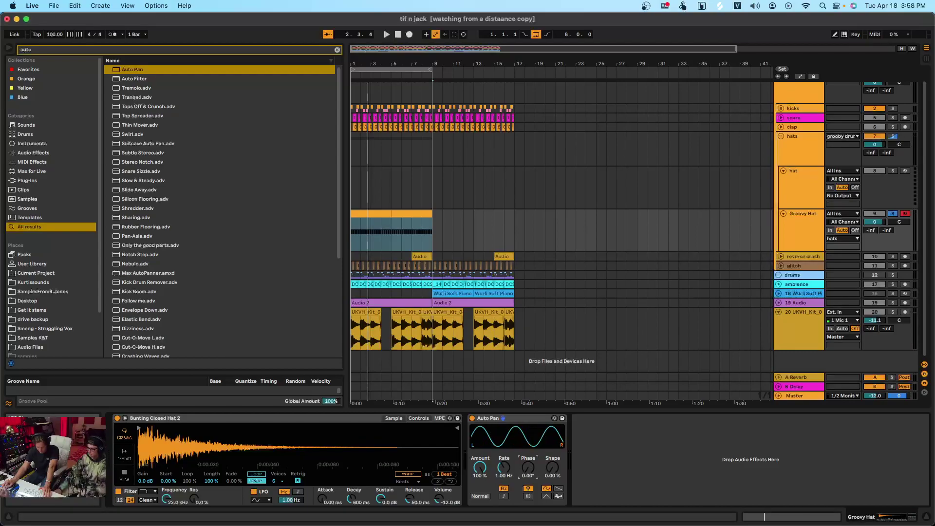
{"action": "left_click", "coordinate": [504, 496]}
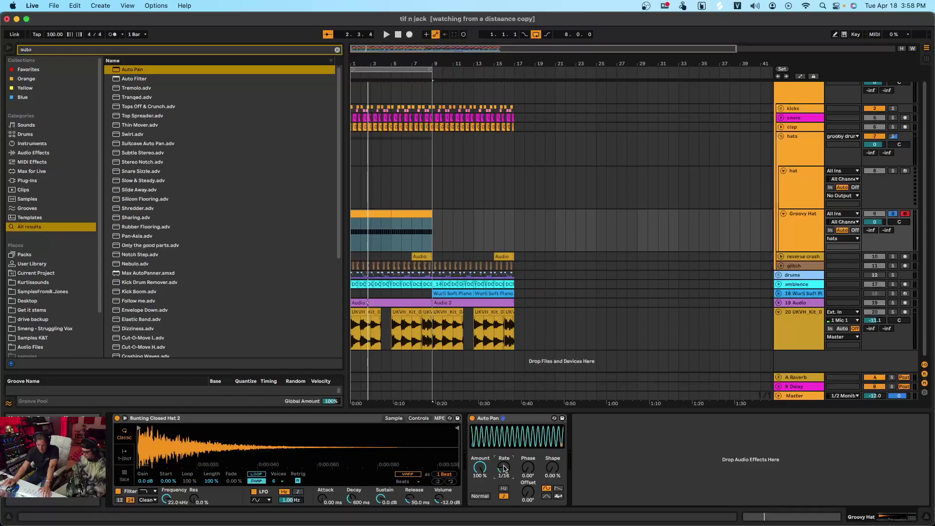
{"action": "scroll", "coordinate": [505, 468], "scroll_direction": "up", "scroll_amount": 3}
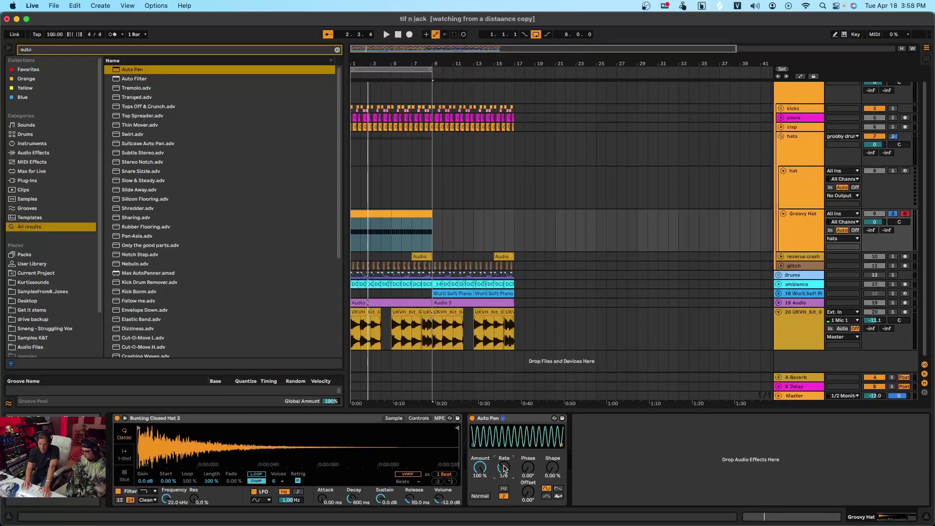
Invert the Groovy Hat's Auto Pan waveform, audition the loop, and solo the grooby drums group
{"action": "left_click", "coordinate": [480, 497]}
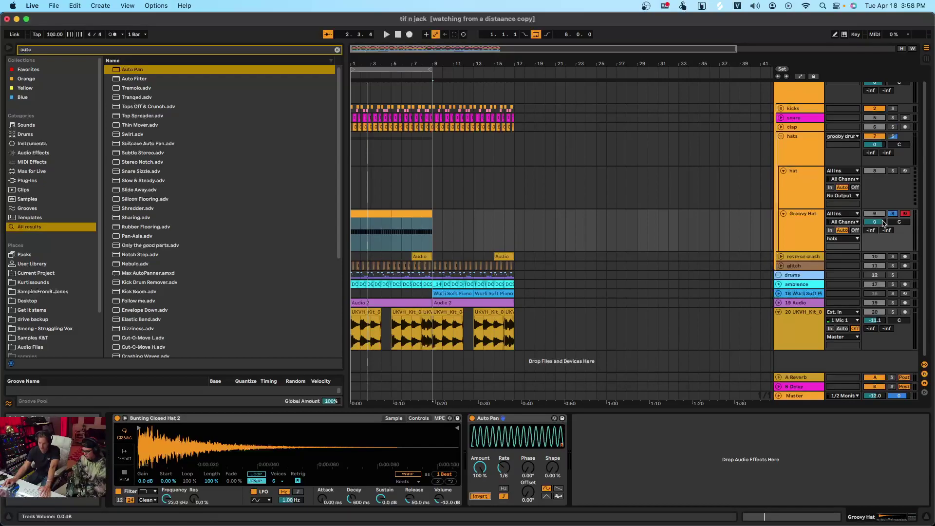
{"action": "key", "text": "space"}
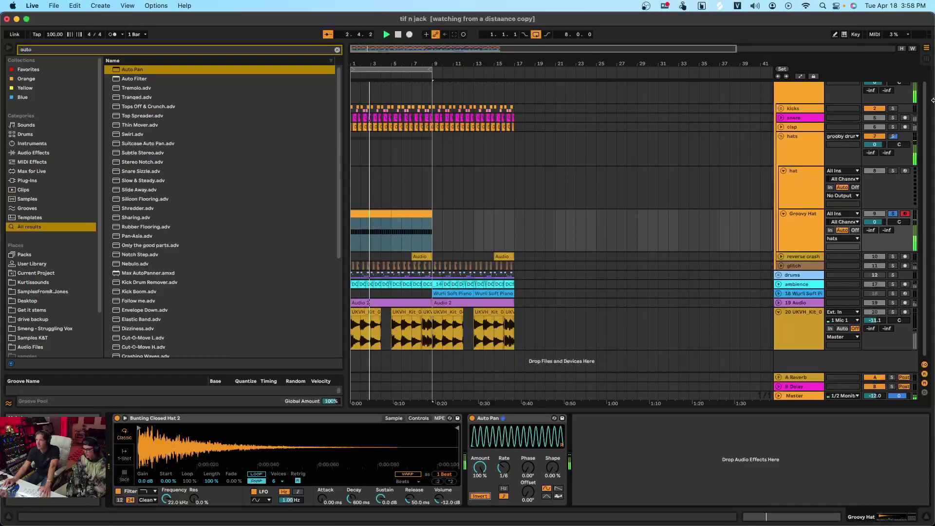
{"action": "scroll", "coordinate": [901, 103], "scroll_direction": "up", "scroll_amount": 1}
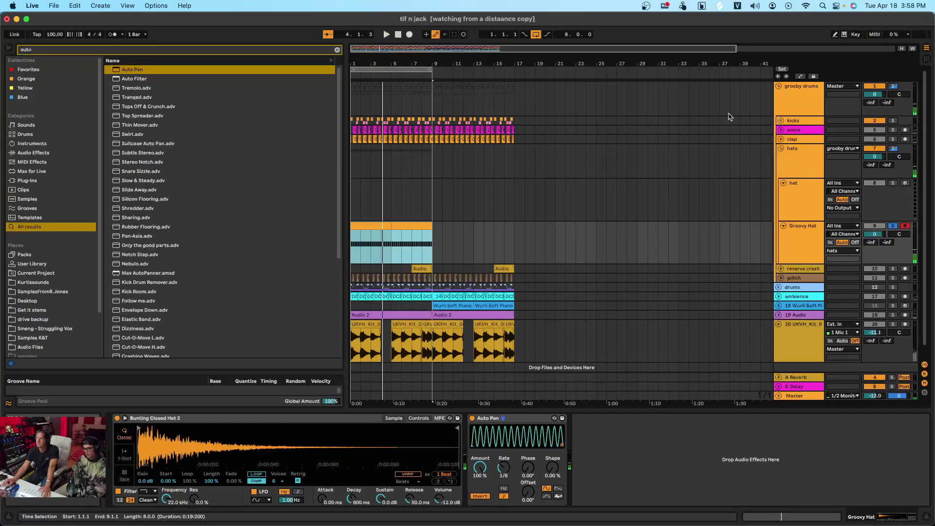
{"action": "left_click", "coordinate": [894, 86]}
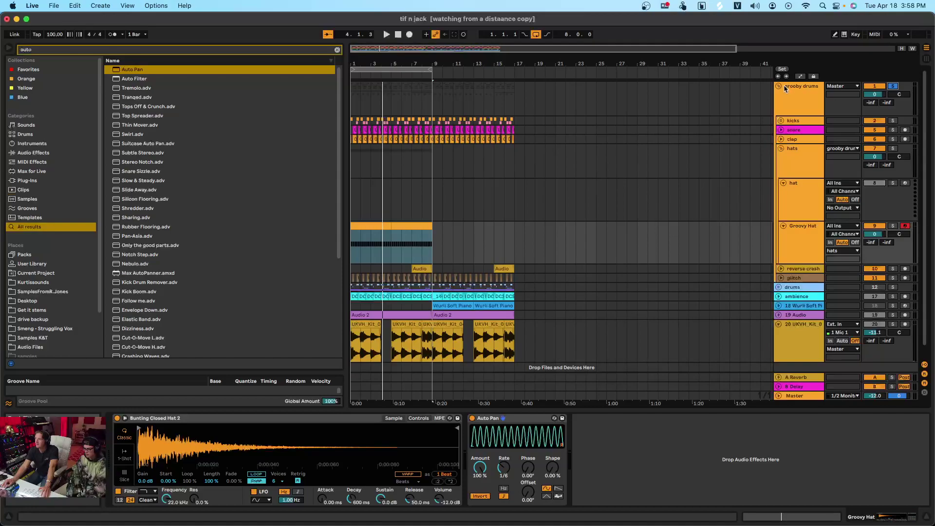
{"action": "scroll", "coordinate": [809, 195], "scroll_direction": "down", "scroll_amount": 1}
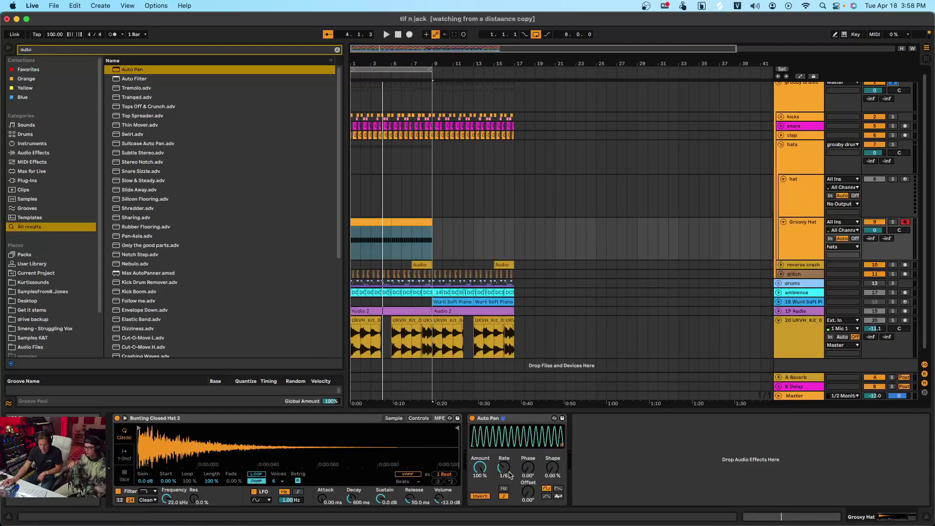
Solo the Groovy Hat and audition Auto Pan Rates including 1/8, 1/12 and 5/16 during playback, returning to 1/6
{"action": "left_click", "coordinate": [893, 221]}
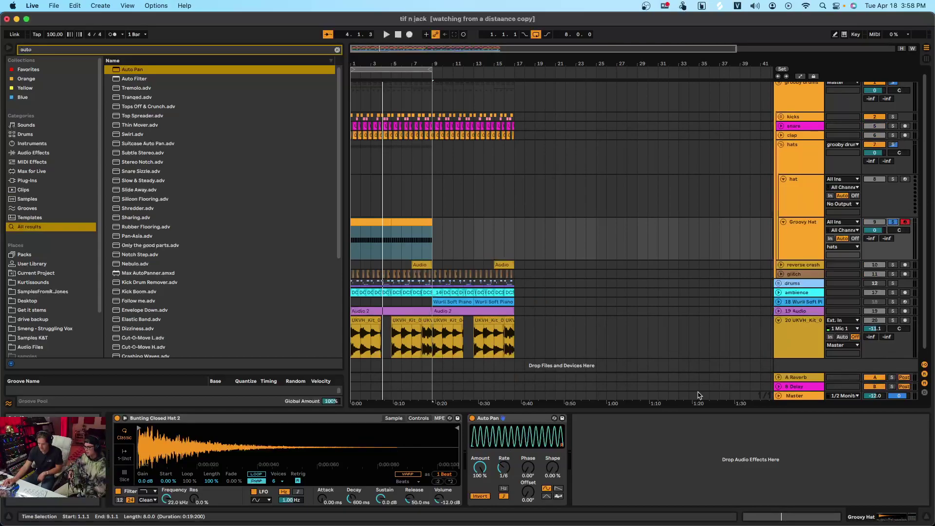
{"action": "scroll", "coordinate": [682, 341], "scroll_direction": "up", "scroll_amount": 1}
{"action": "scroll", "coordinate": [503, 470], "scroll_direction": "up", "scroll_amount": 1}
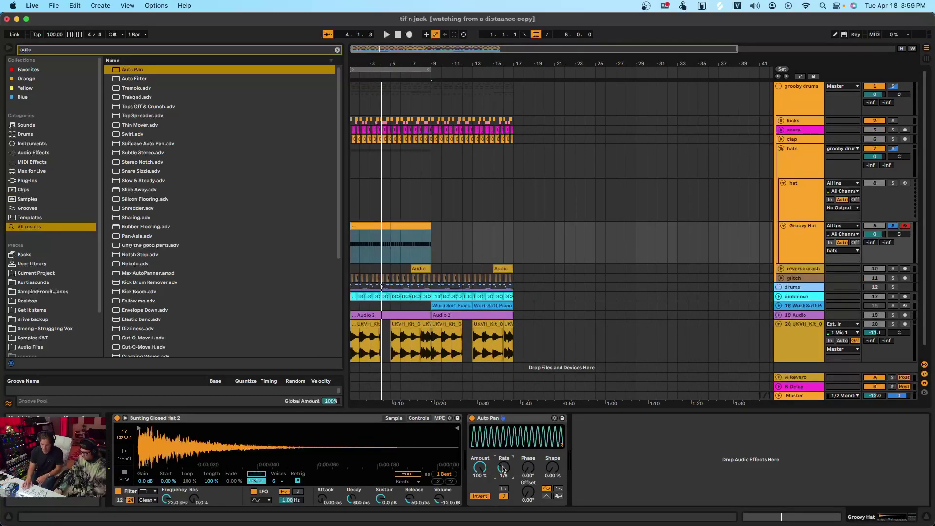
{"action": "key", "text": "space"}
{"action": "scroll", "coordinate": [503, 469], "scroll_direction": "up", "scroll_amount": 1}
{"action": "scroll", "coordinate": [504, 469], "scroll_direction": "down", "scroll_amount": 3}
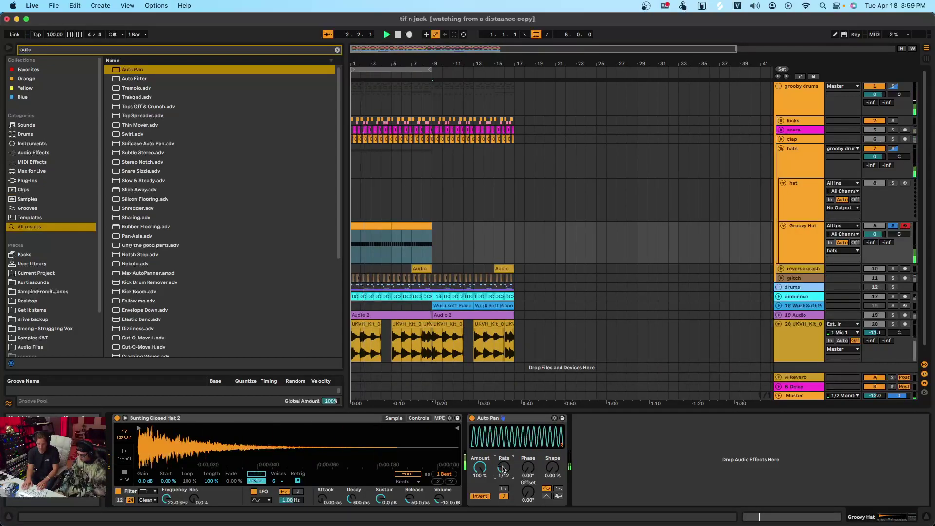
{"action": "scroll", "coordinate": [503, 469], "scroll_direction": "down", "scroll_amount": 2}
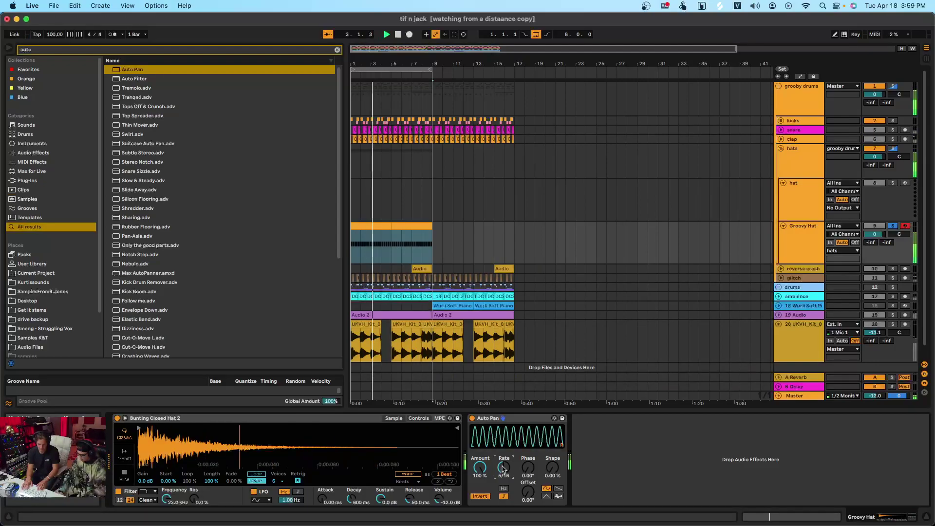
{"action": "scroll", "coordinate": [503, 469], "scroll_direction": "up", "scroll_amount": 2}
{"action": "scroll", "coordinate": [503, 469], "scroll_direction": "up", "scroll_amount": 1}
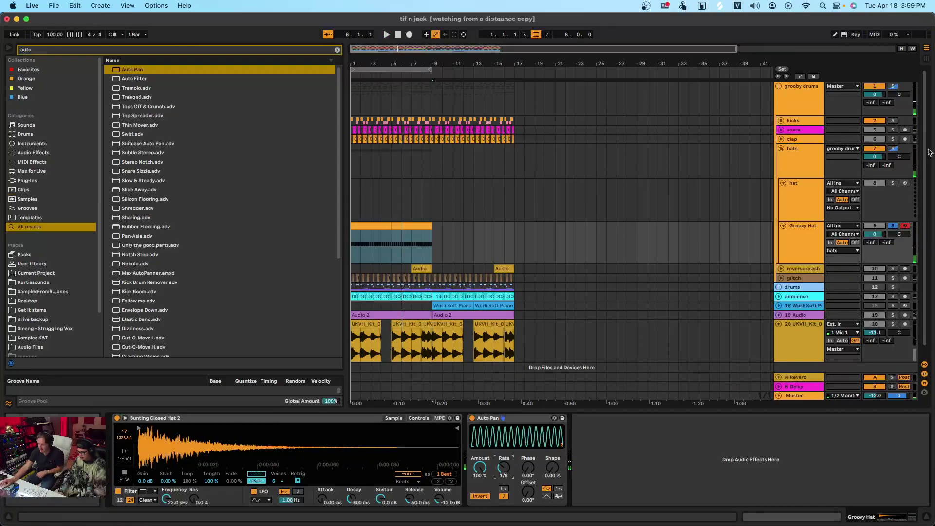
Solo the grooby drums group and compare the playing loop with the Groovy Hat's Auto Pan bypassed and enabled
{"action": "left_click", "coordinate": [893, 87]}
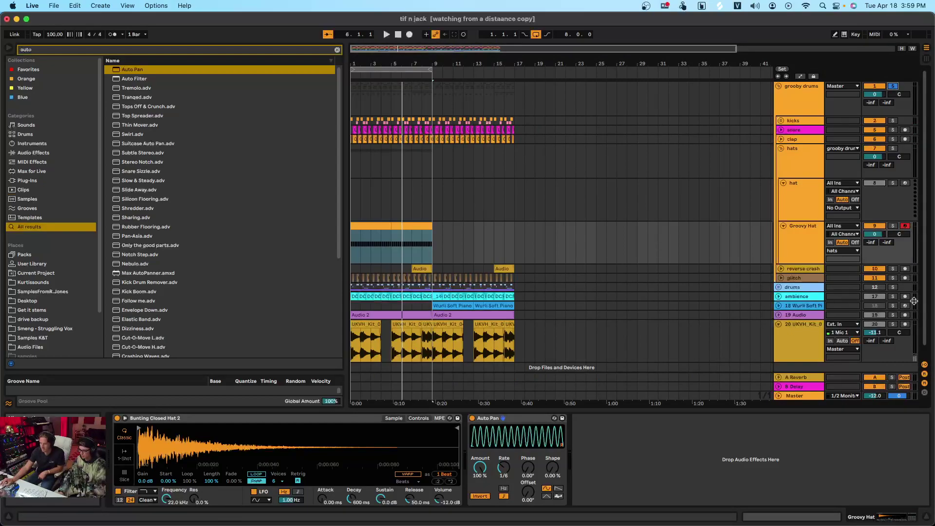
{"action": "key", "text": "space"}
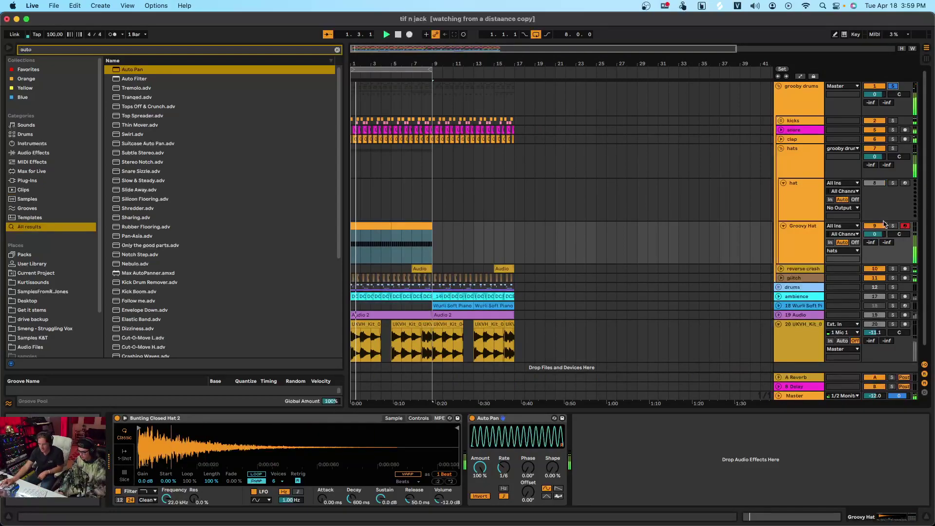
{"action": "scroll", "coordinate": [407, 253], "scroll_direction": "right", "scroll_amount": 1}
{"action": "left_click", "coordinate": [407, 252]}
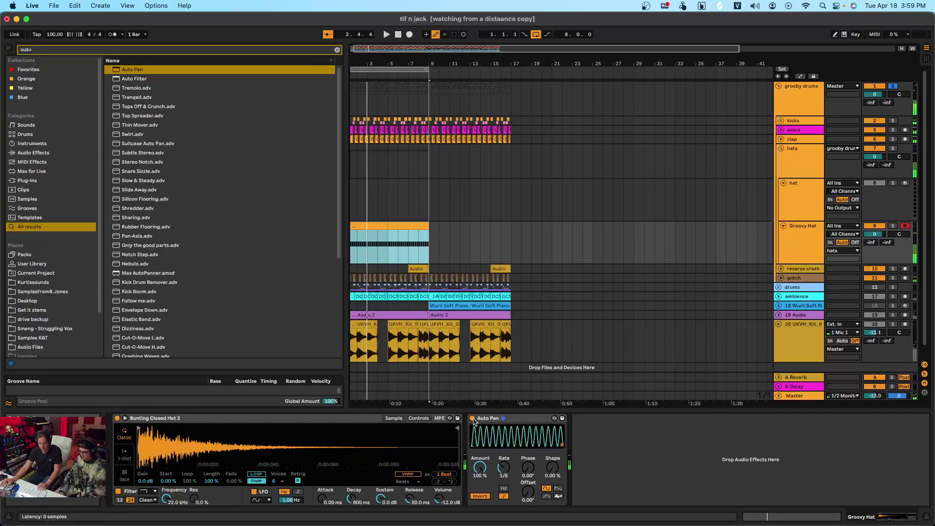
{"action": "left_click", "coordinate": [472, 419]}
{"action": "key", "text": "space"}
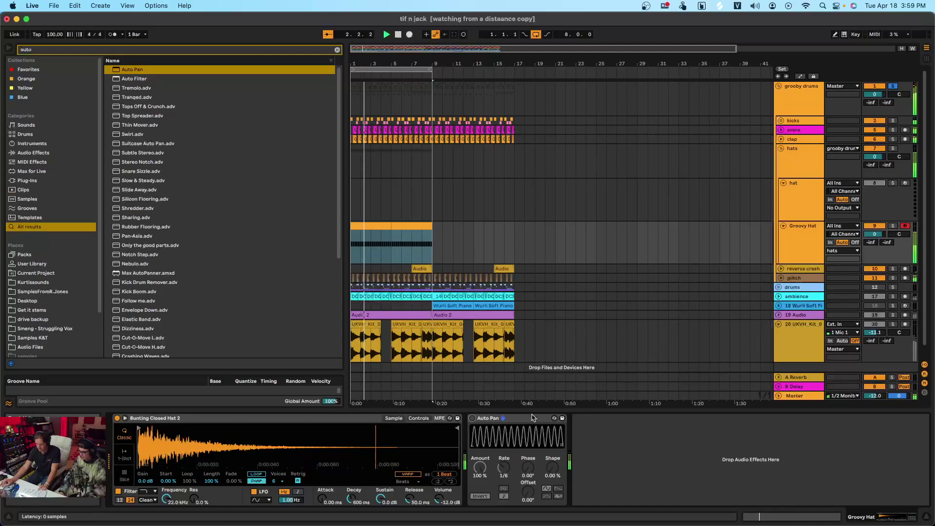
{"action": "left_click", "coordinate": [472, 419]}
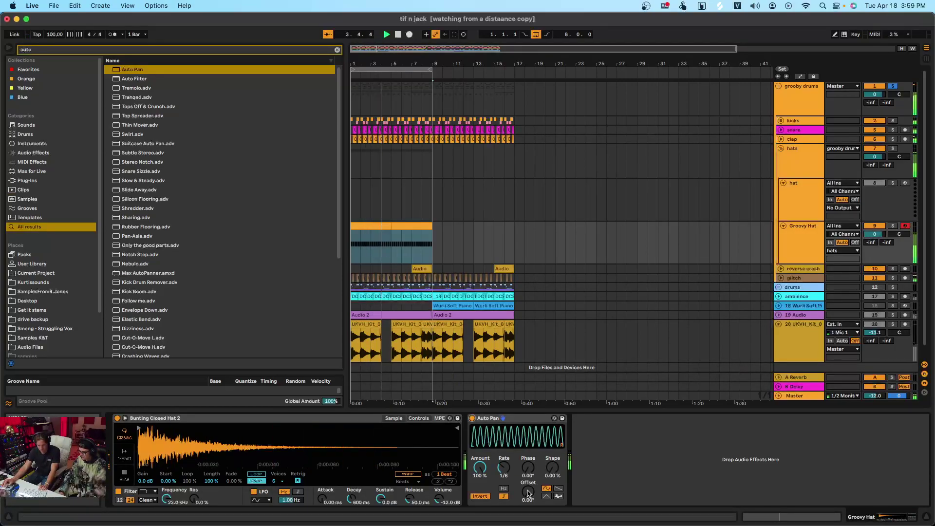
Reduce the Groovy Hat's Auto Pan Amount to 61.9% during playback
{"action": "left_click_drag", "start_coordinate": [480, 468], "coordinate": [480, 486]}
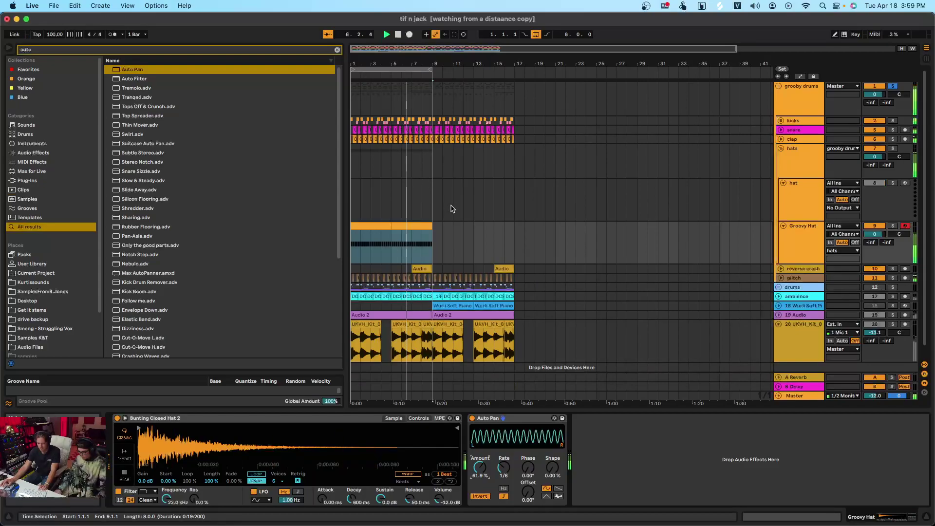
{"action": "scroll", "coordinate": [453, 205], "scroll_direction": "down", "scroll_amount": 1}
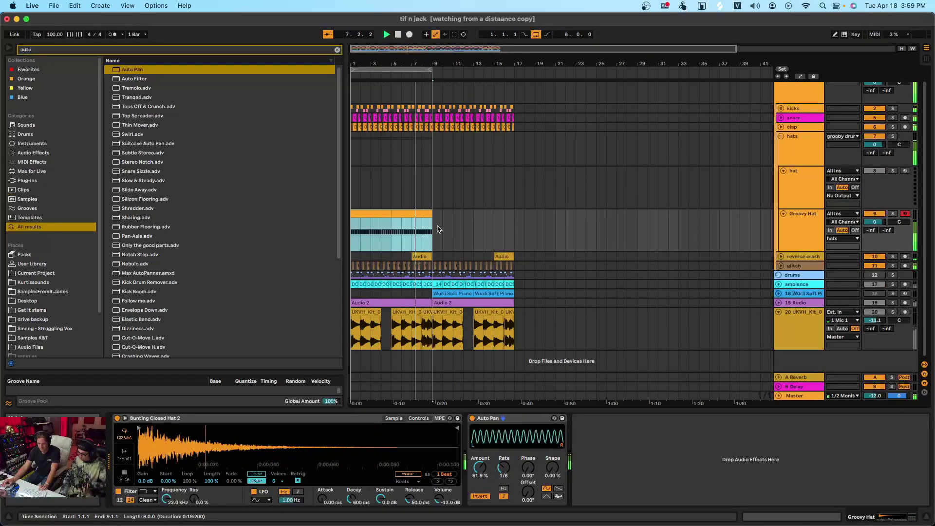
{"action": "scroll", "coordinate": [438, 229], "scroll_direction": "up", "scroll_amount": 1}
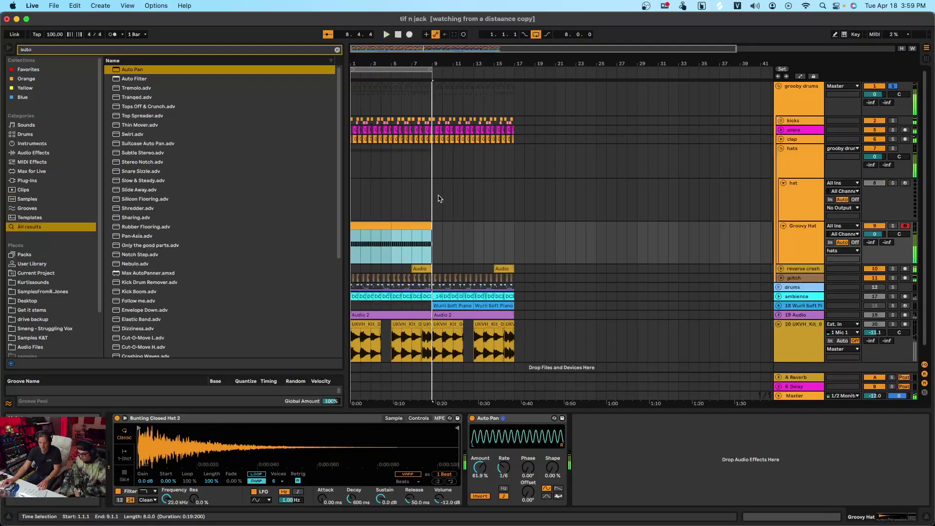
{"action": "left_click", "coordinate": [355, 155]}
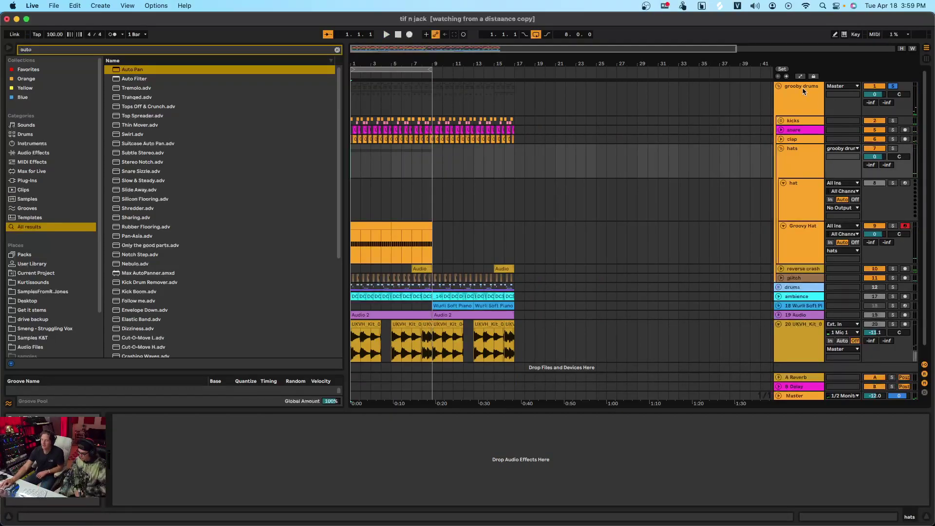
Fold the grooby drums group, unfold the 19 Audio track, and play its first Audio 2 clip soloed
{"action": "left_click", "coordinate": [779, 86]}
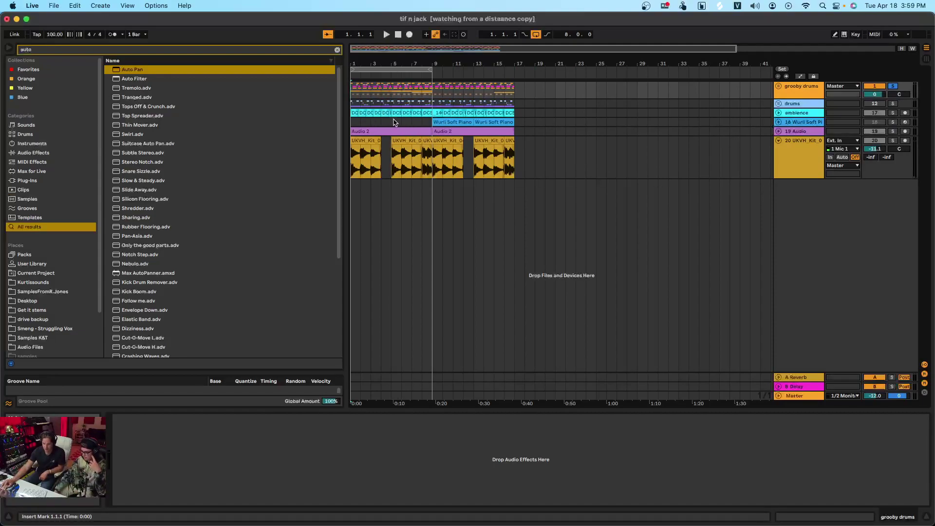
{"action": "left_click", "coordinate": [779, 131]}
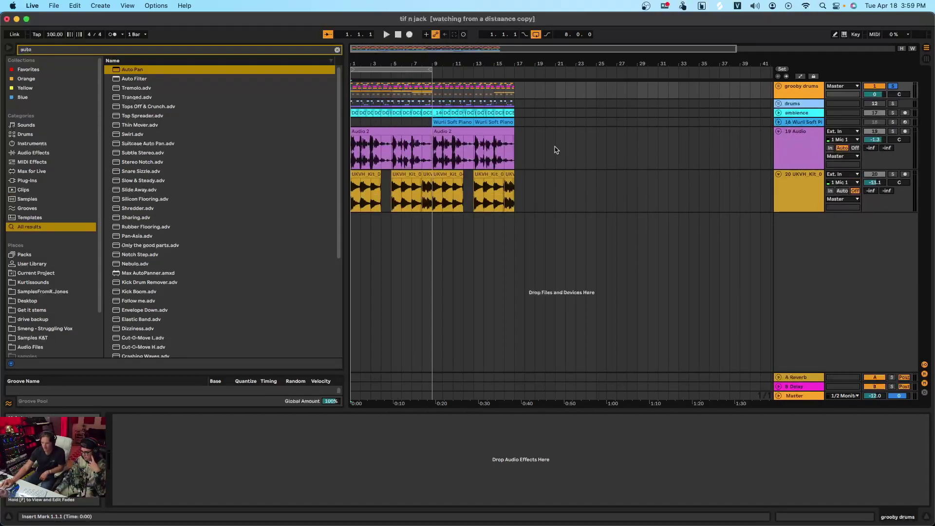
{"action": "left_click", "coordinate": [418, 128]}
{"action": "left_click", "coordinate": [896, 134]}
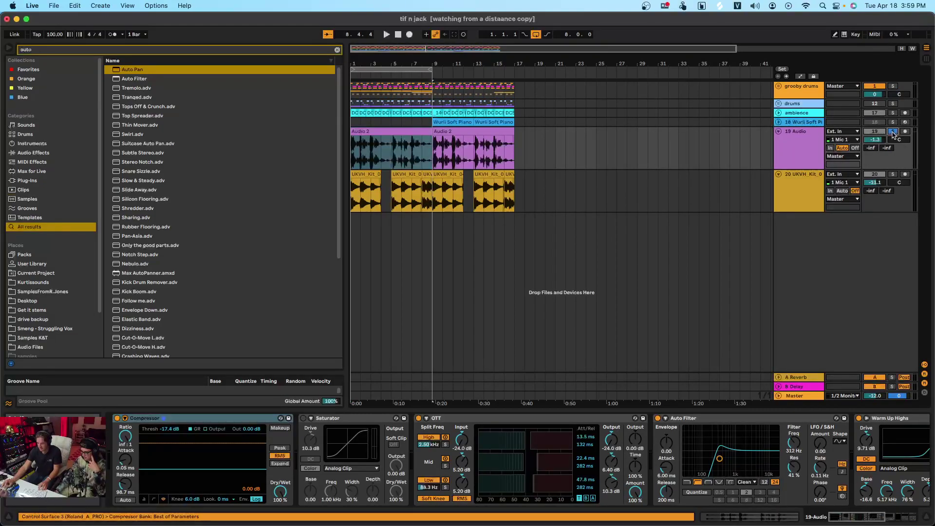
{"action": "key", "text": "space"}
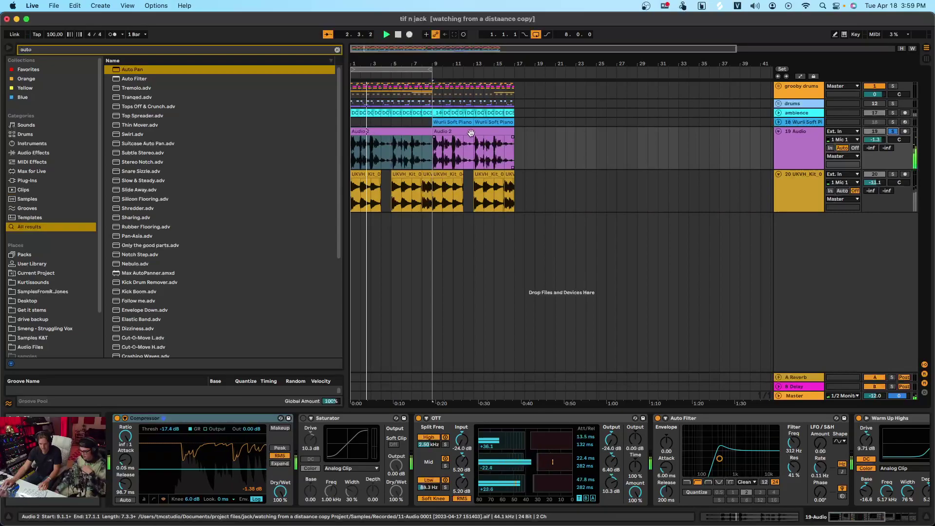
Extend the loop to bar 17, stop playback, and fold the 19 Audio track
{"action": "left_click_drag", "start_coordinate": [430, 70], "coordinate": [514, 76]}
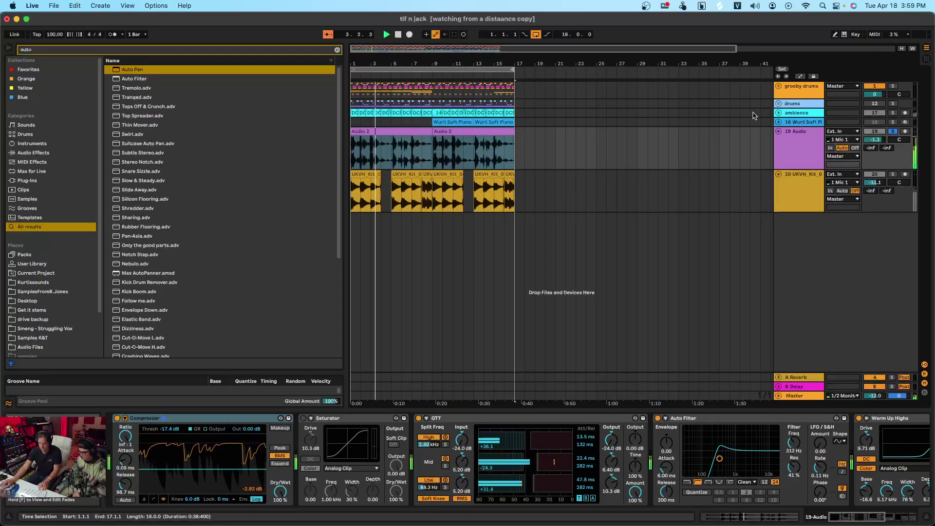
{"action": "key", "text": "space"}
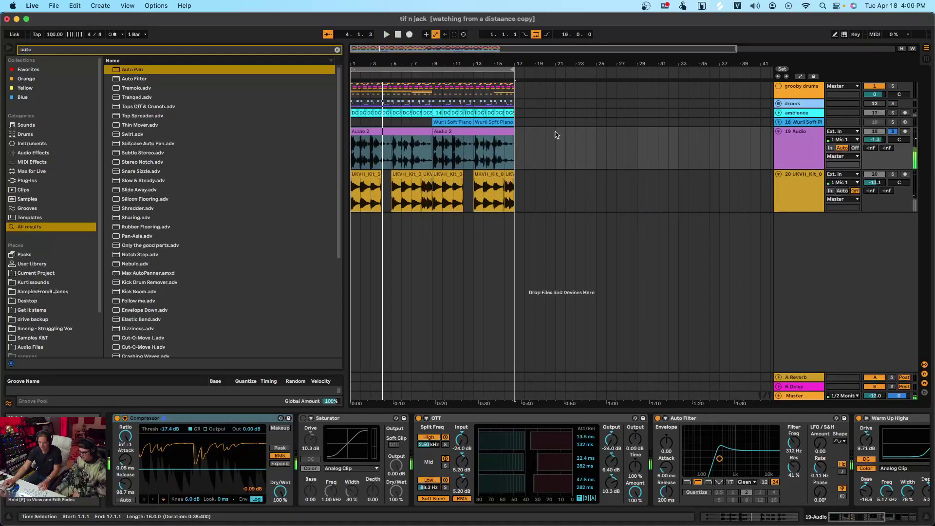
{"action": "left_click", "coordinate": [779, 132]}
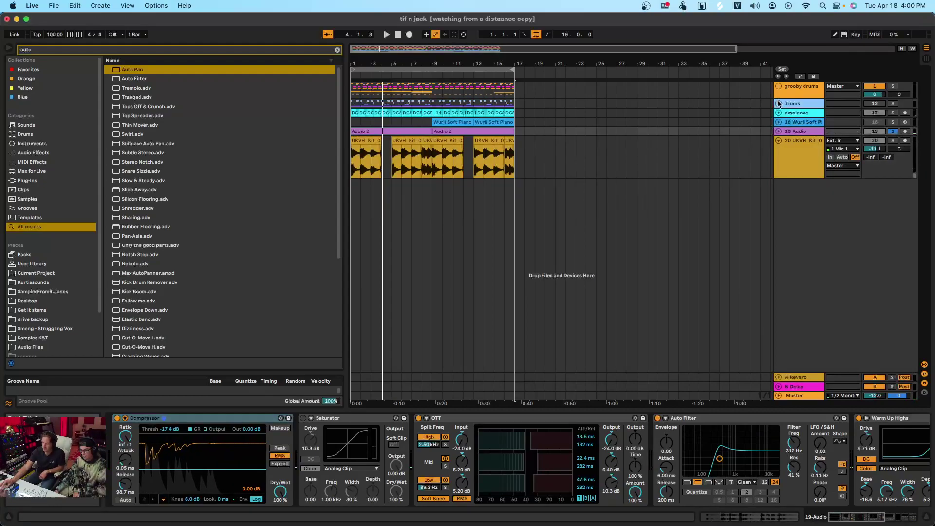
Unfold the grooby drums group, solo the Groovy Hat track, and play from bar 1
{"action": "left_click", "coordinate": [779, 86]}
{"action": "left_click", "coordinate": [779, 86]}
{"action": "left_click", "coordinate": [779, 87]}
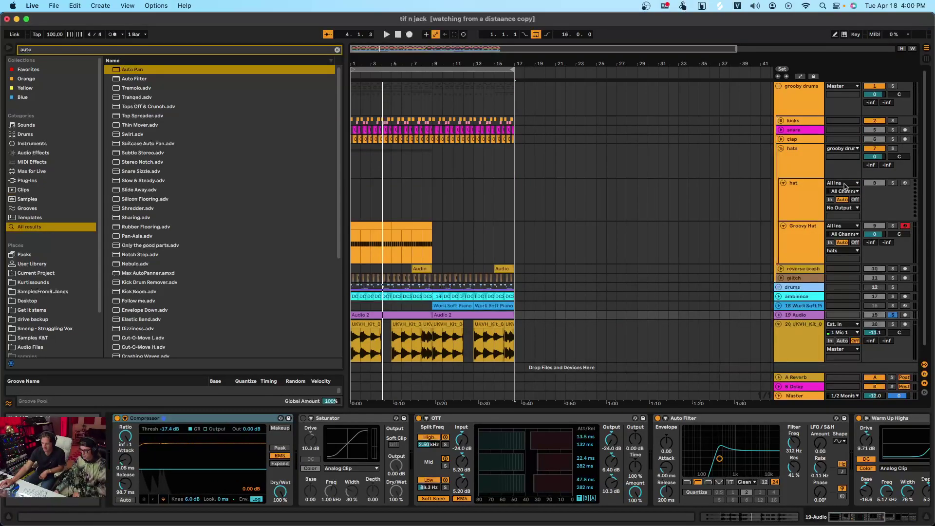
{"action": "scroll", "coordinate": [882, 214], "scroll_direction": "down", "scroll_amount": 1}
{"action": "left_click", "coordinate": [894, 218]}
{"action": "key", "text": "space"}
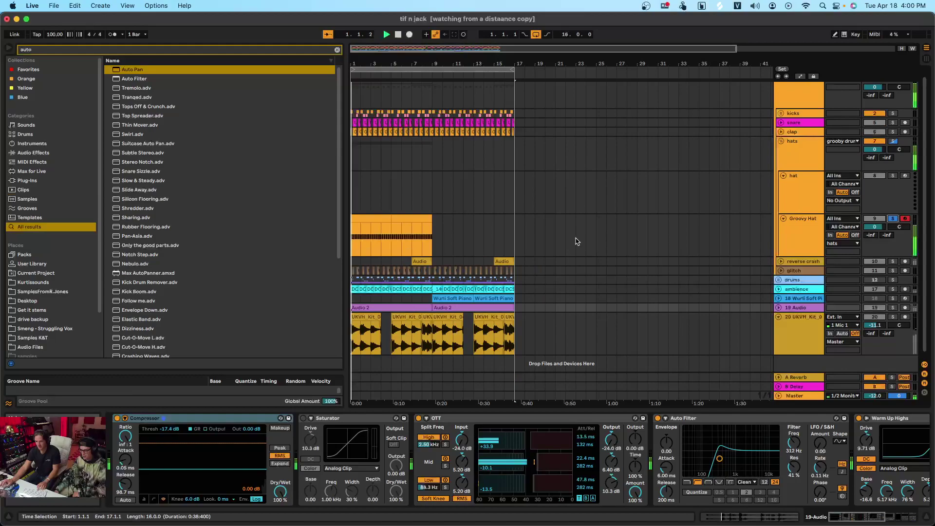
Stop playback and loop the Groovy Hat clips from bar 1 to bar 9
{"action": "scroll", "coordinate": [790, 98], "scroll_direction": "up", "scroll_amount": 1}
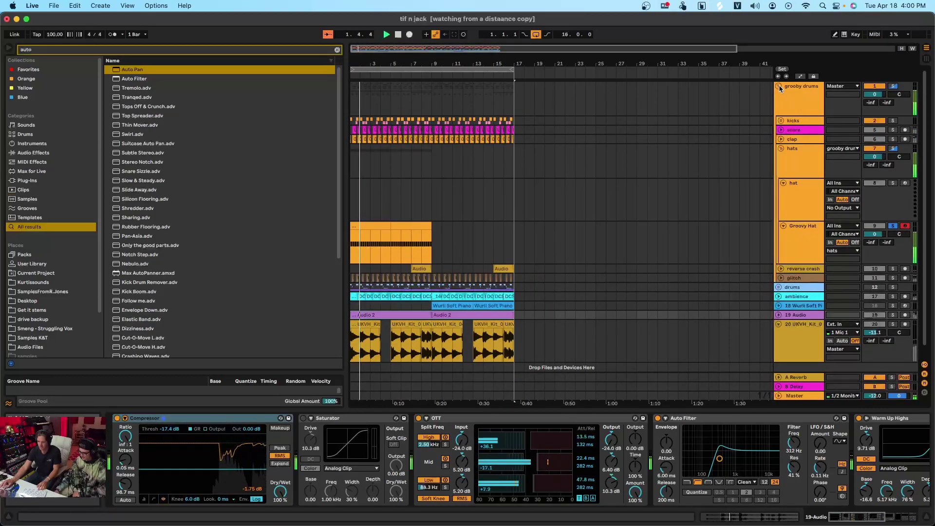
{"action": "left_click", "coordinate": [779, 86]}
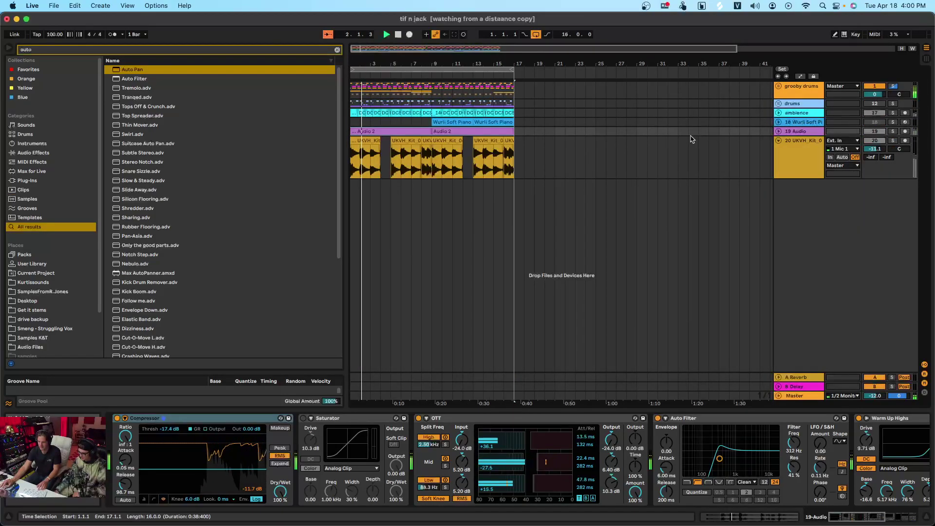
{"action": "left_click", "coordinate": [779, 87]}
{"action": "left_click", "coordinate": [428, 248]}
{"action": "left_click", "coordinate": [424, 248]}
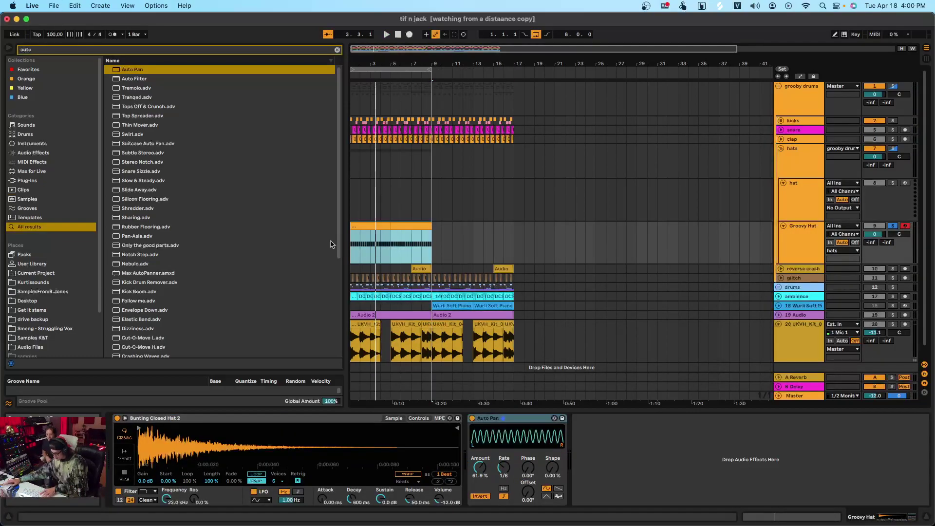
{"action": "scroll", "coordinate": [422, 304], "scroll_direction": "left", "scroll_amount": 1}
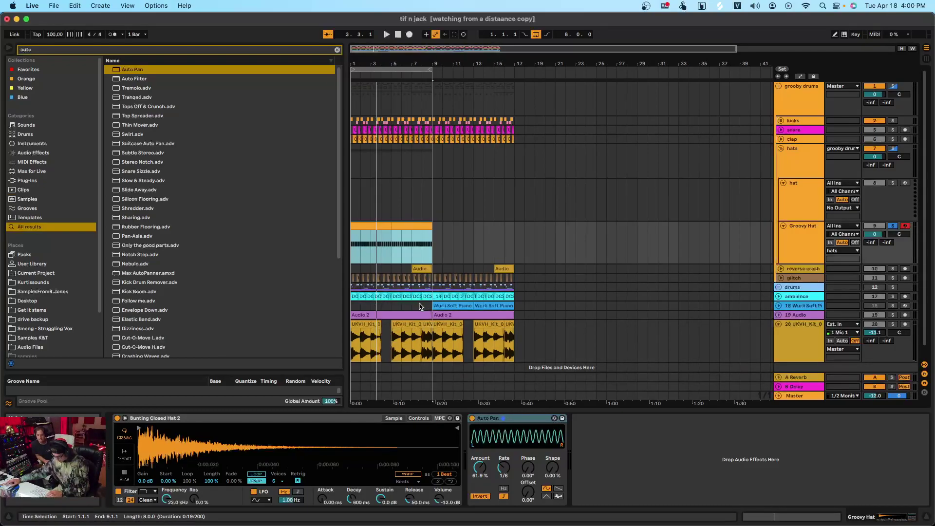
Unfold the Wurli Soft Piano track and copy its four-bar clip from bar 9 to bar 1
{"action": "left_click", "coordinate": [374, 315]}
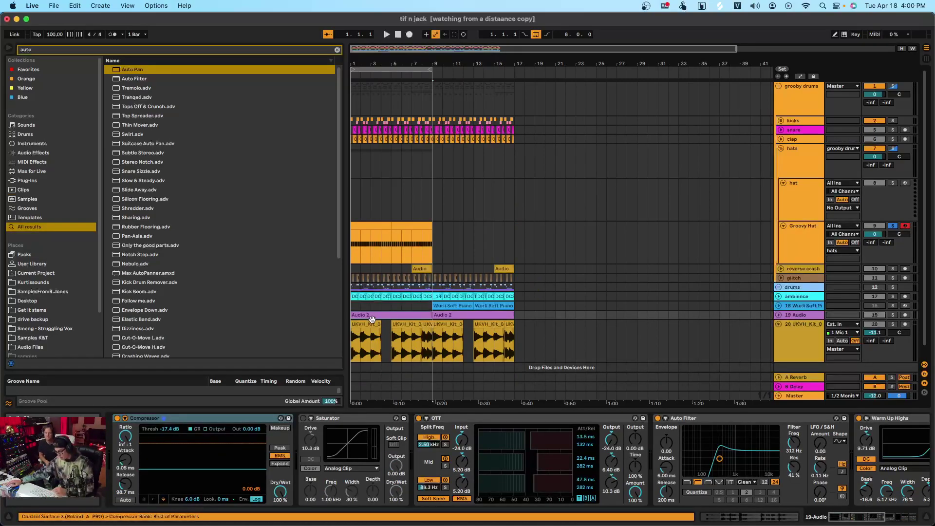
{"action": "left_click", "coordinate": [779, 306]}
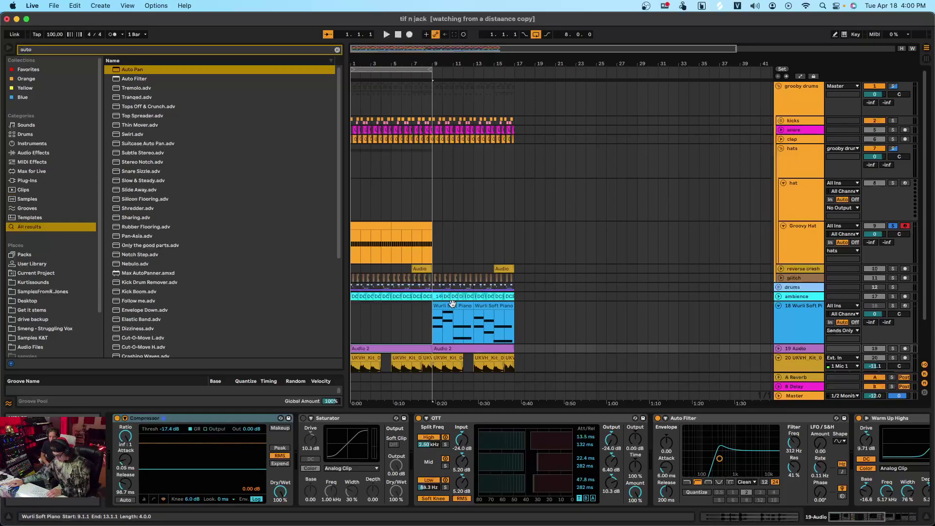
{"action": "left_click_drag", "start_coordinate": [453, 304], "coordinate": [374, 314]}
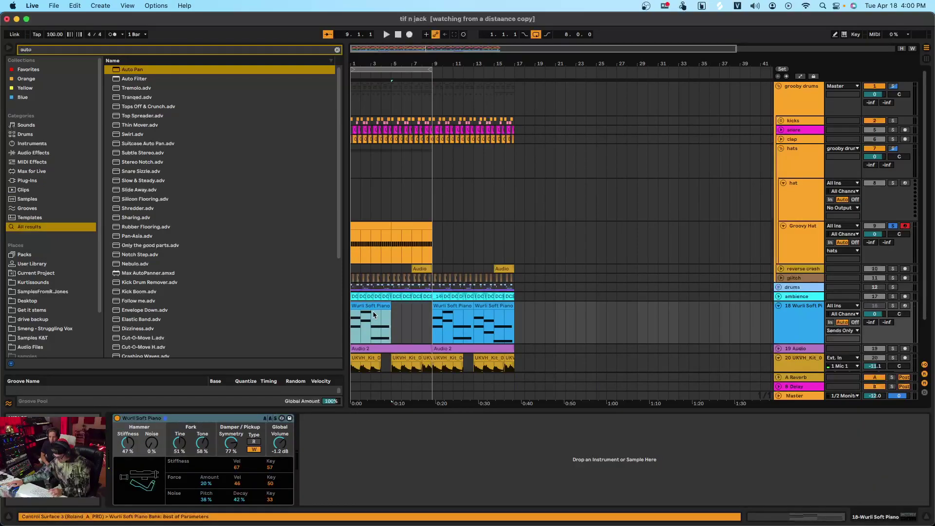
Duplicate the Wurli Soft Piano clip to bar 5, and play the soloed Wurli track from bar 1
{"action": "key", "text": "super+d"}
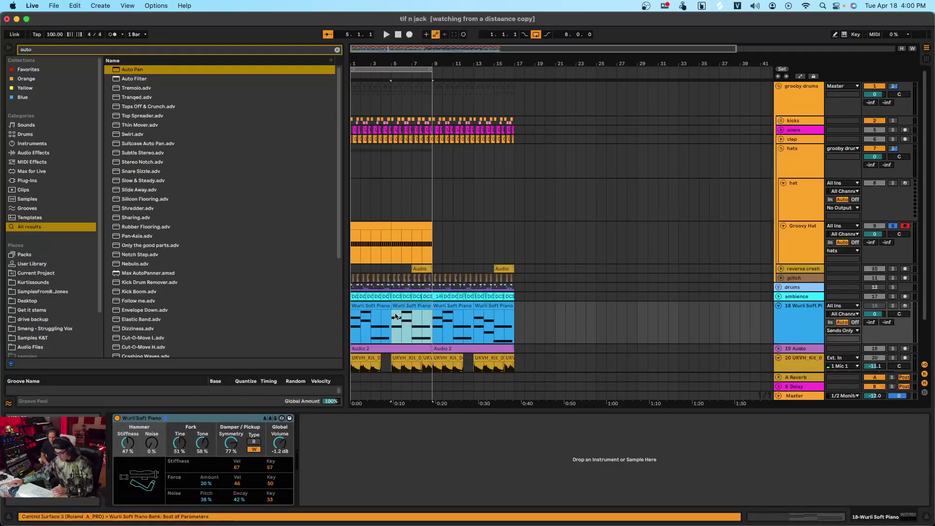
{"action": "left_click", "coordinate": [353, 328]}
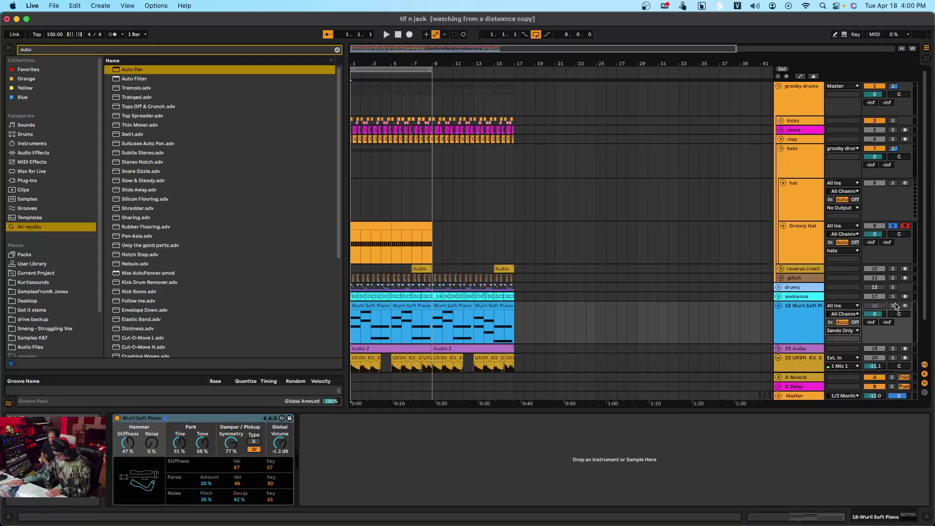
{"action": "key", "text": "space"}
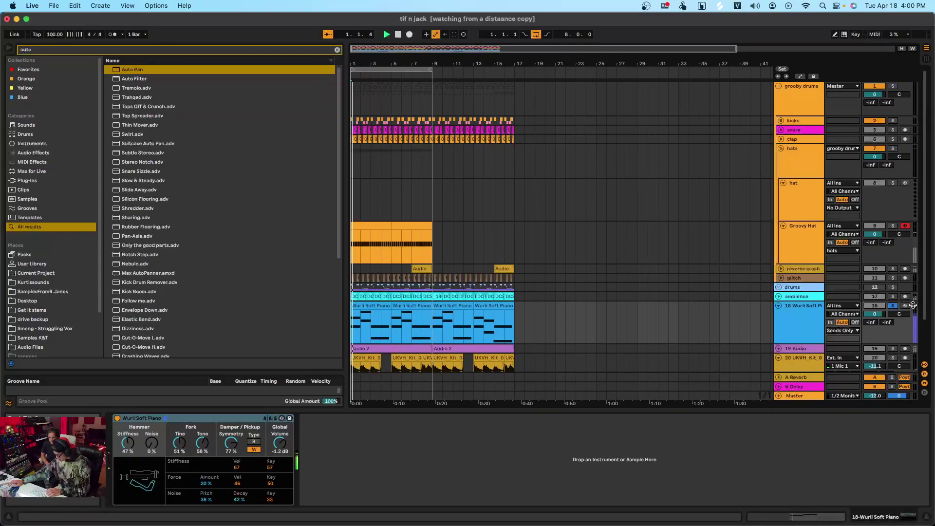
{"action": "key", "text": "space"}
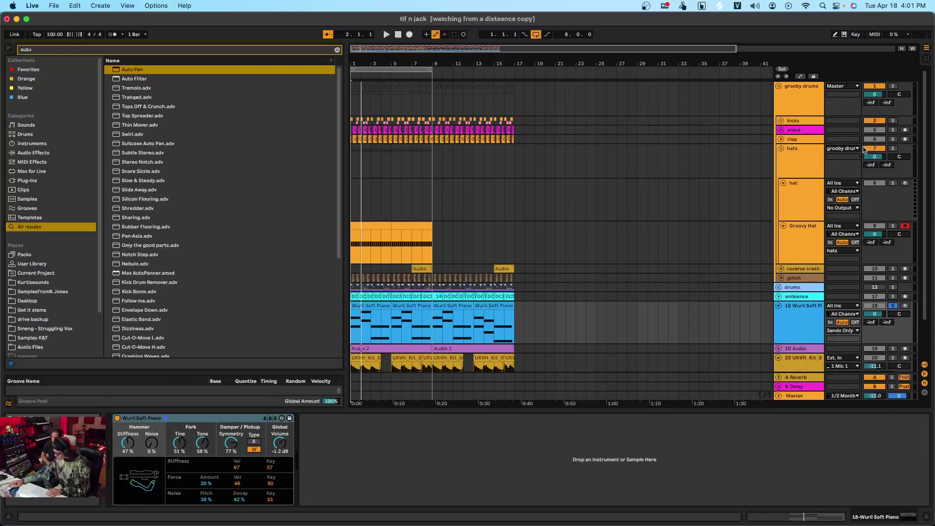
Set the output of the 18 Wurli Soft Piano track to Master
{"action": "scroll", "coordinate": [853, 152], "scroll_direction": "down", "scroll_amount": 3}
{"action": "scroll", "coordinate": [854, 152], "scroll_direction": "up", "scroll_amount": 3}
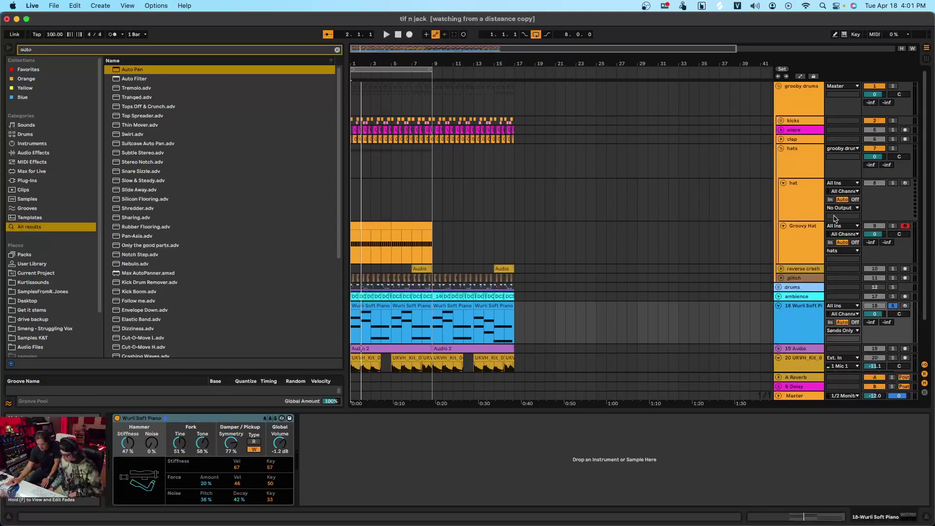
{"action": "left_click", "coordinate": [798, 240]}
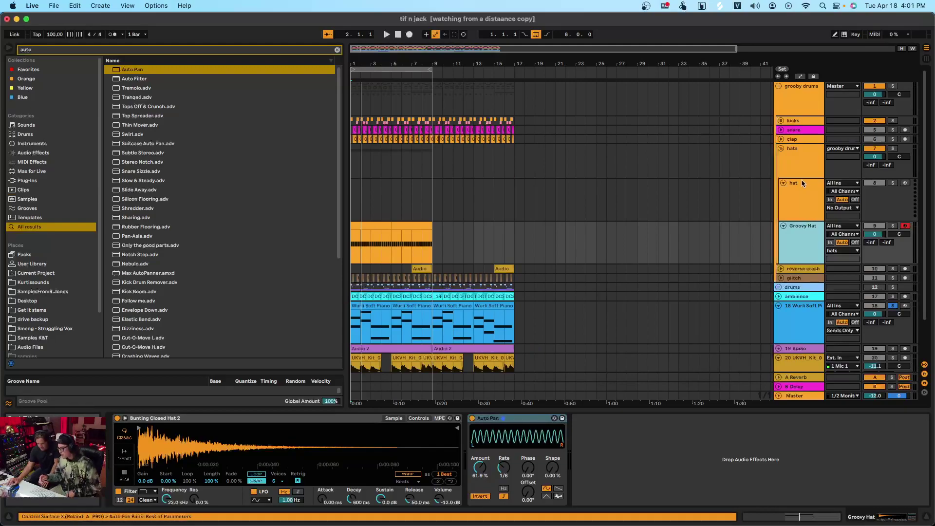
{"action": "left_click", "coordinate": [786, 325]}
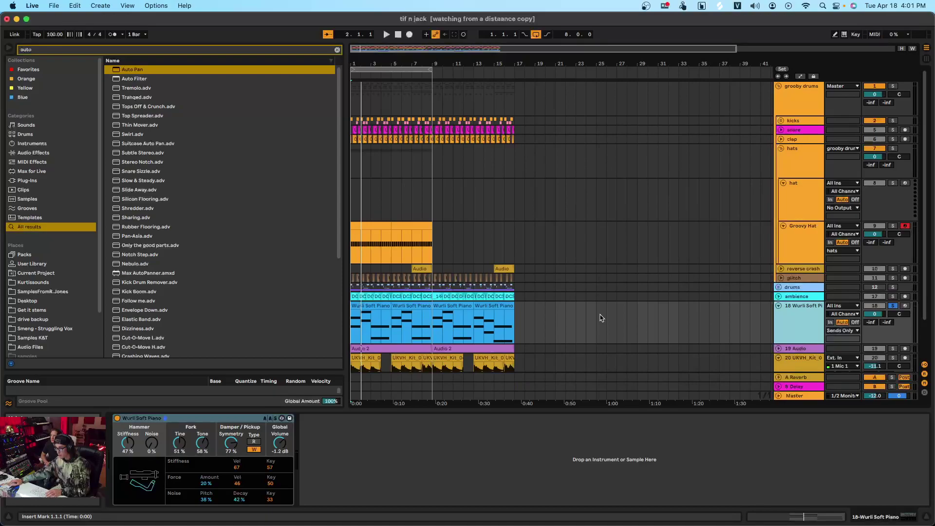
{"action": "left_click", "coordinate": [370, 307]}
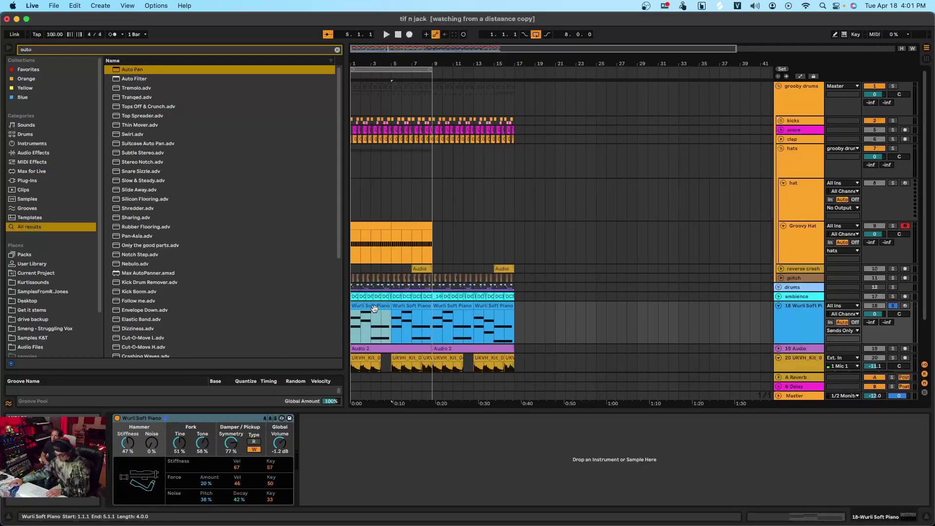
{"action": "left_click", "coordinate": [844, 331]}
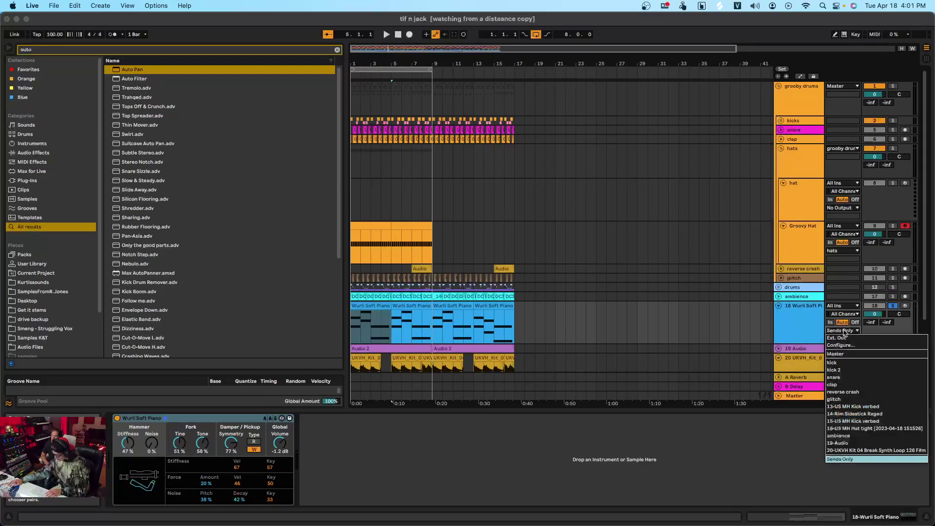
{"action": "left_click", "coordinate": [844, 354]}
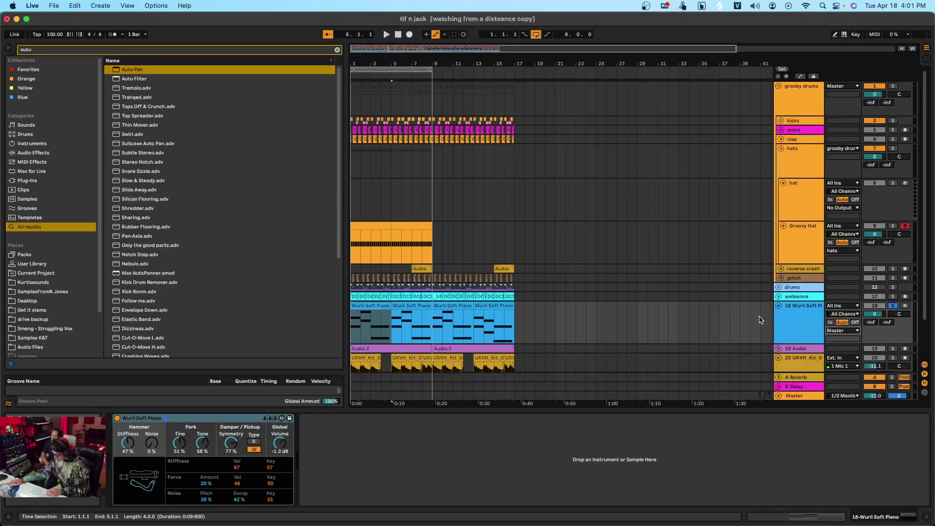
Play the soloed Wurli track briefly, stop playback, and turn off its solo
{"action": "key", "text": "space"}
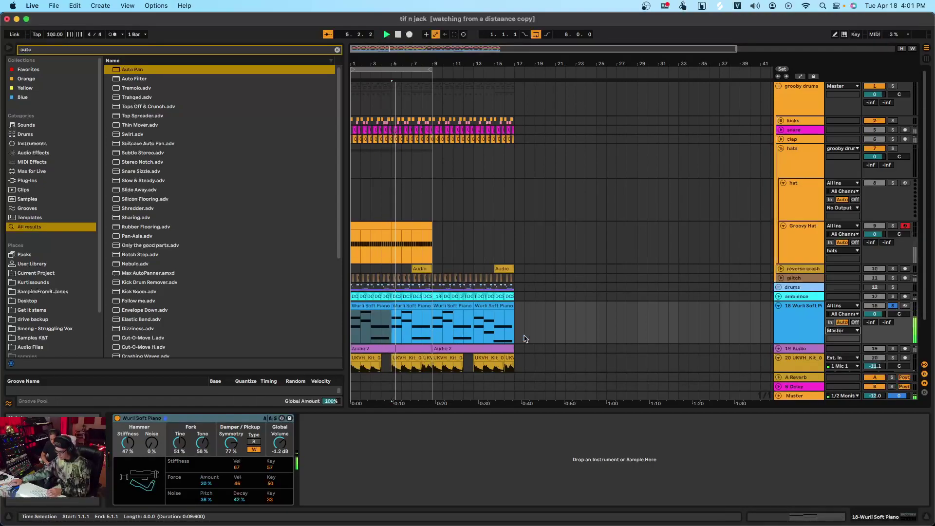
{"action": "key", "text": "space"}
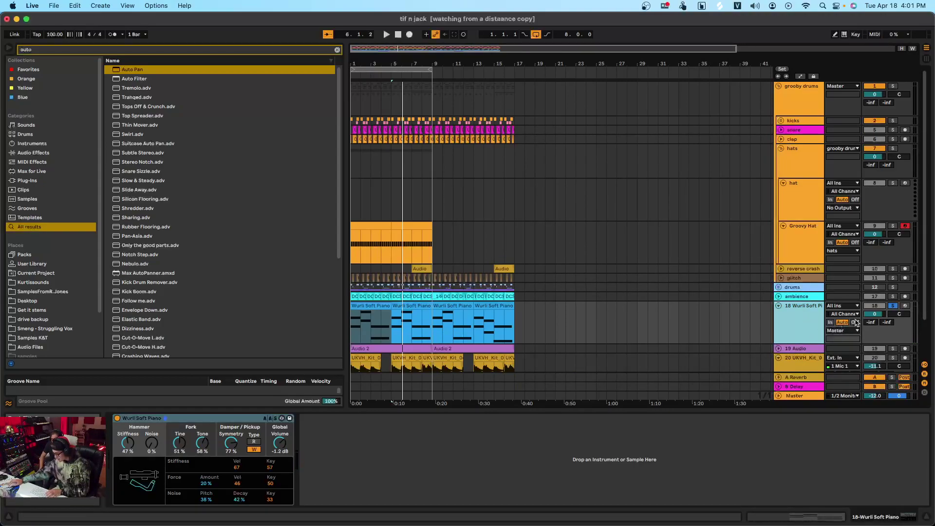
{"action": "left_click", "coordinate": [887, 305]}
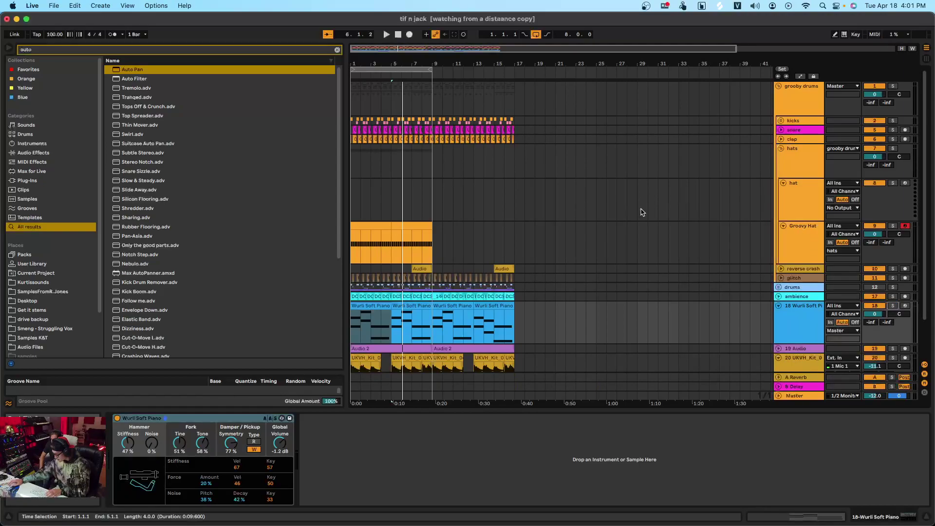
Solo the Groovy Hat track, search the browser for "voc", and add a Vocoder after its Auto Pan
{"action": "left_click", "coordinate": [893, 227]}
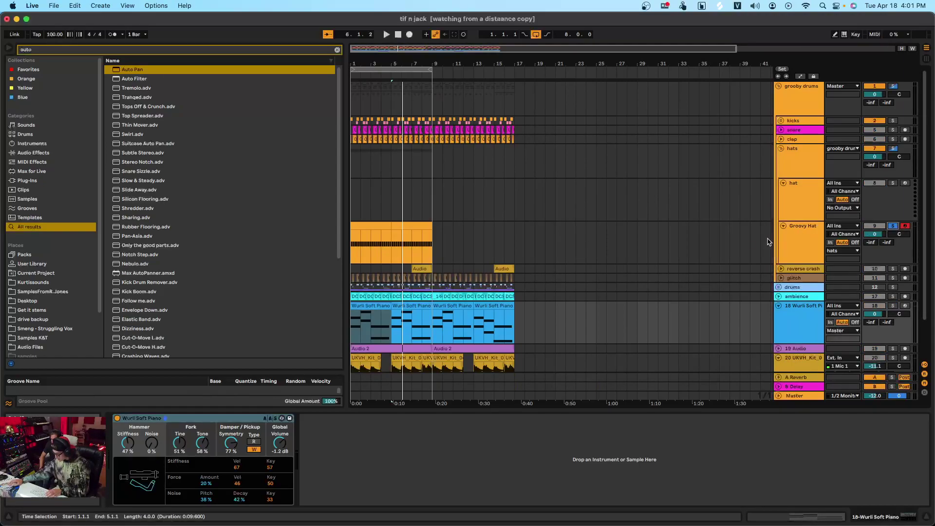
{"action": "left_click", "coordinate": [815, 241]}
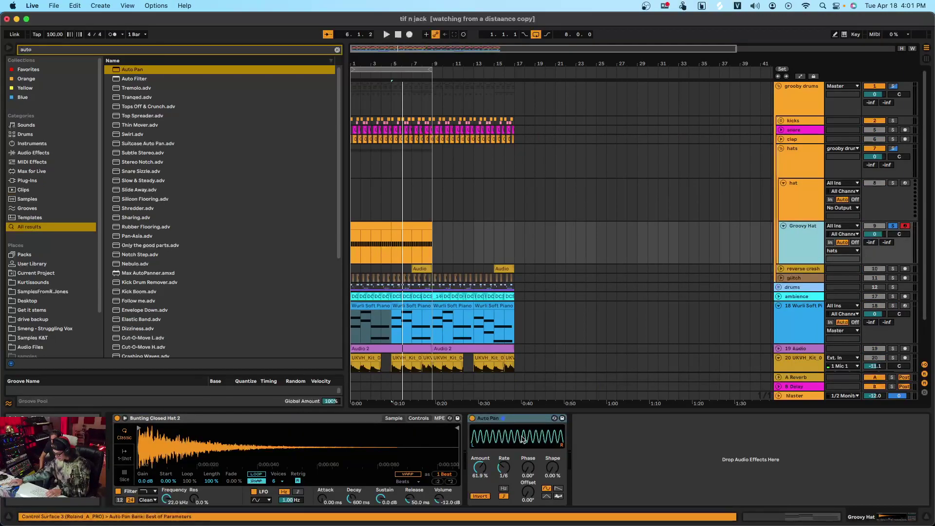
{"action": "left_click", "coordinate": [190, 52]}
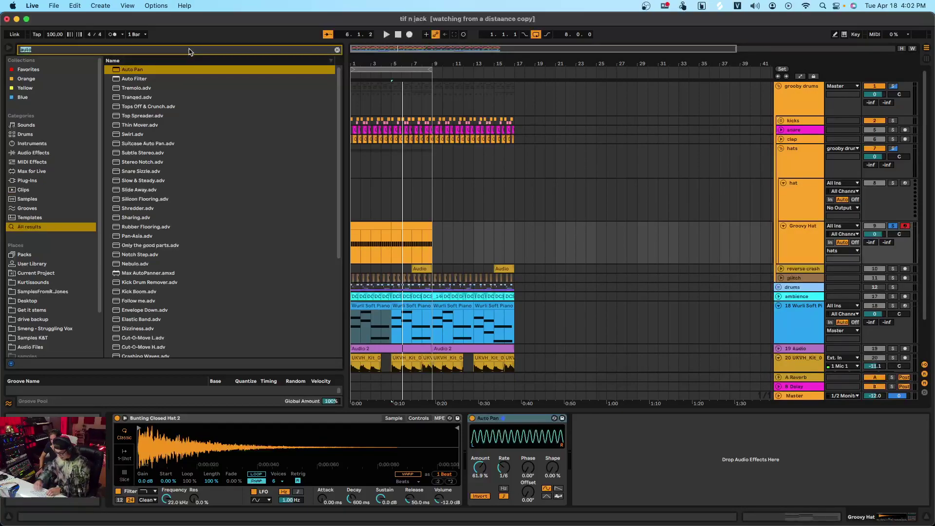
{"action": "type", "text": "voc"}
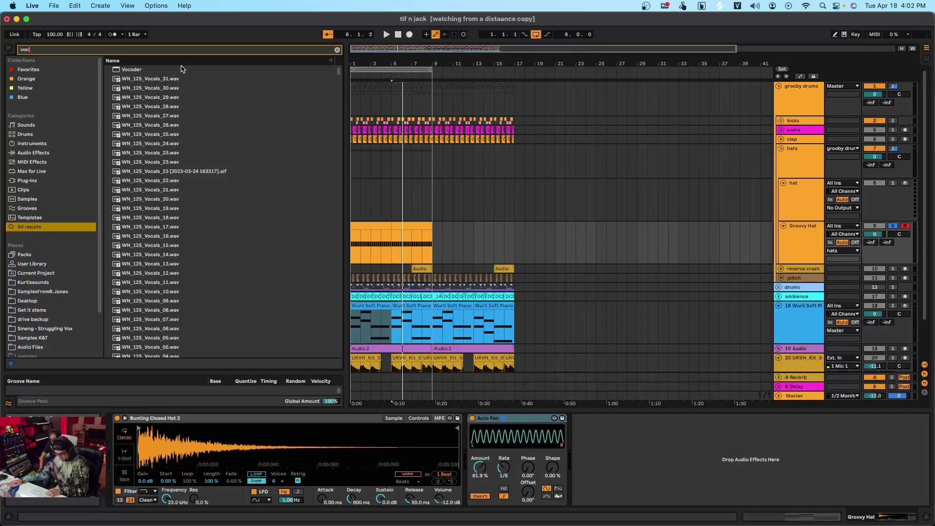
{"action": "double_click", "coordinate": [181, 69]}
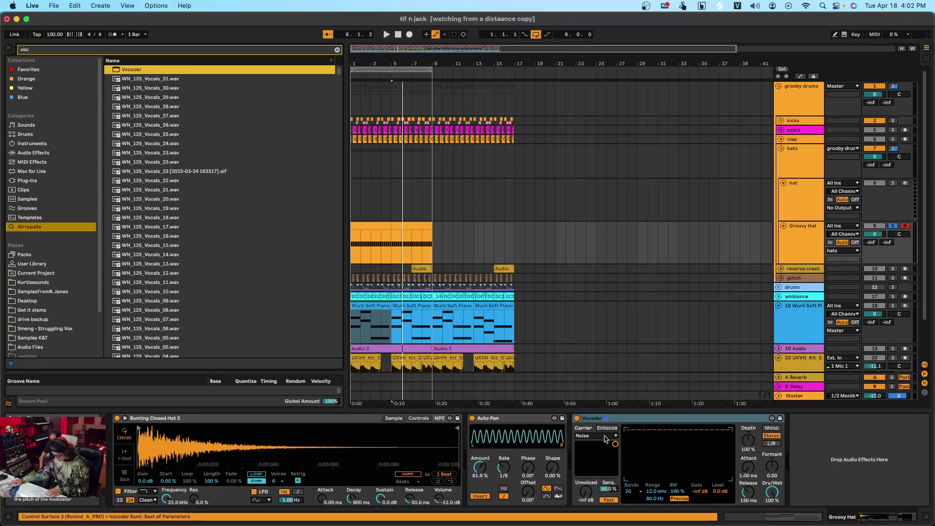
Set the Vocoder's carrier to External, taking its audio from 18-Wurli Soft Piano
{"action": "left_click", "coordinate": [605, 436]}
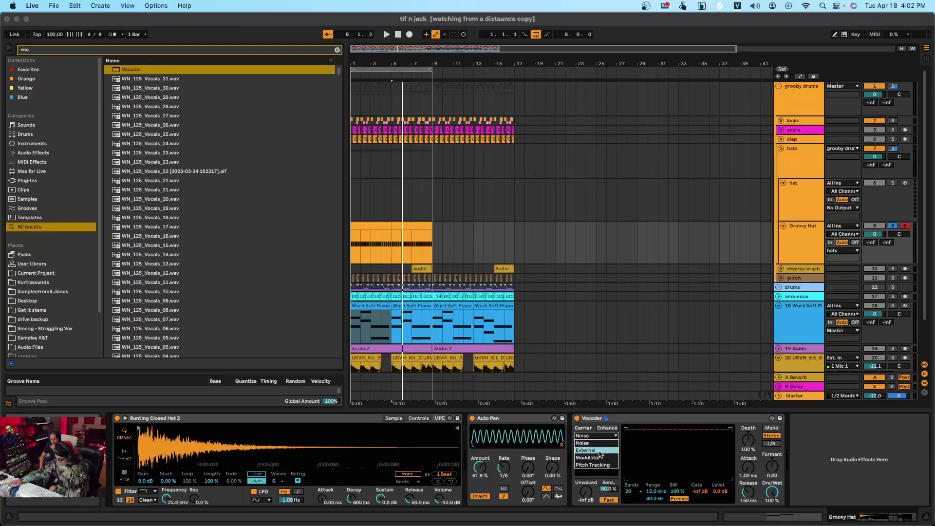
{"action": "left_click", "coordinate": [598, 451]}
{"action": "left_click", "coordinate": [596, 450]}
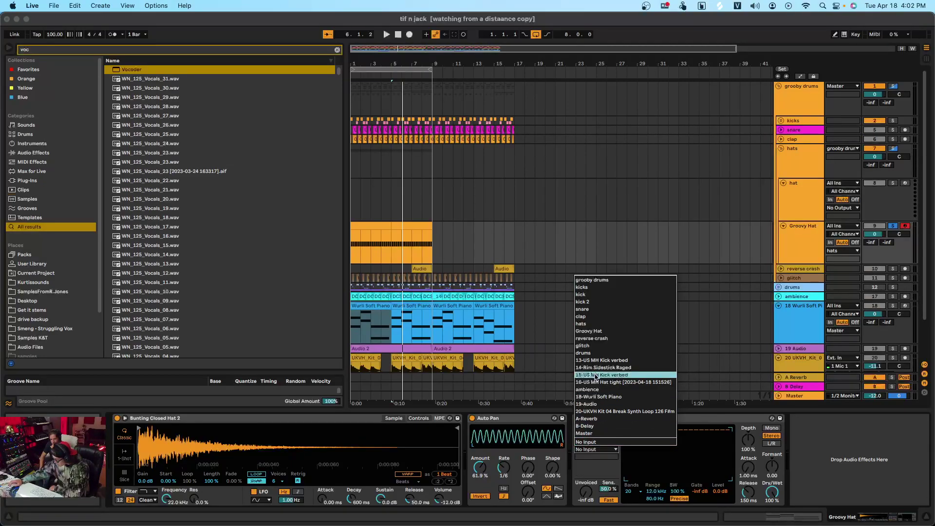
{"action": "left_click", "coordinate": [599, 397]}
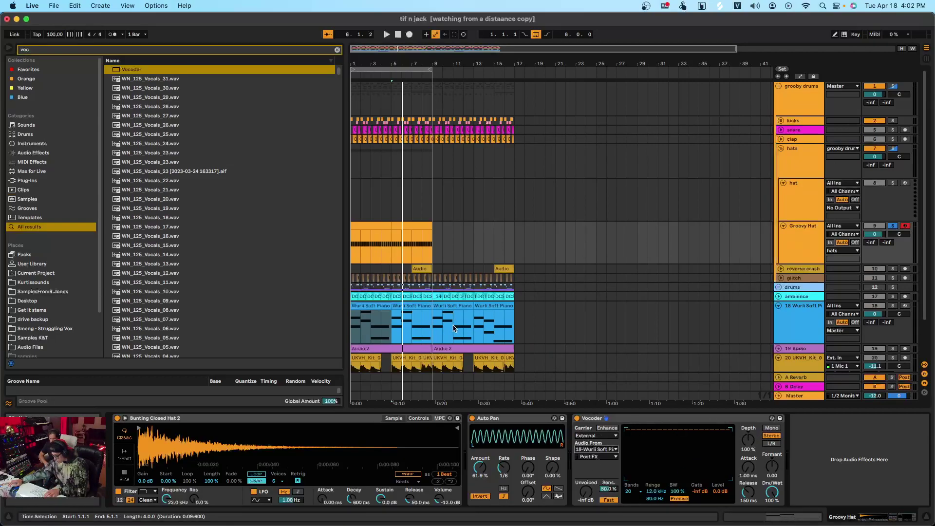
Listen to the vocoded Groovy Hat soloed and within the full mix, and leave it soloed with playback stopped
{"action": "key", "text": "space"}
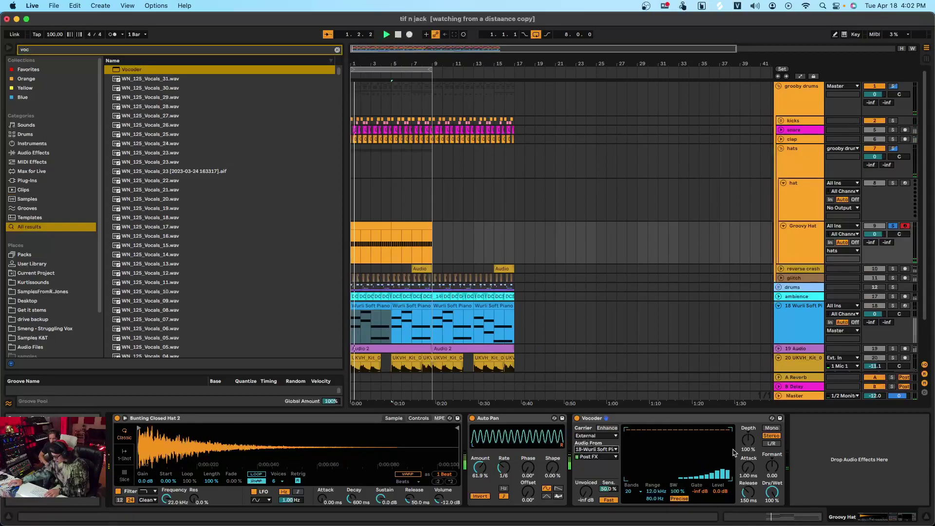
{"action": "mouse_move", "coordinate": [586, 492]}
{"action": "left_mouse_down"}
{"action": "mouse_move", "coordinate": [586, 480]}
{"action": "mouse_move", "coordinate": [586, 494]}
{"action": "left_mouse_up"}
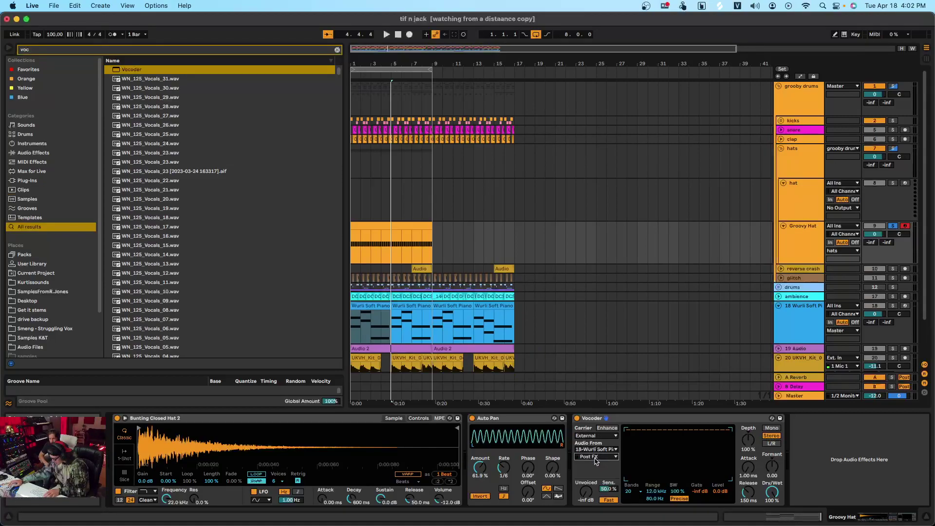
{"action": "key", "text": "space"}
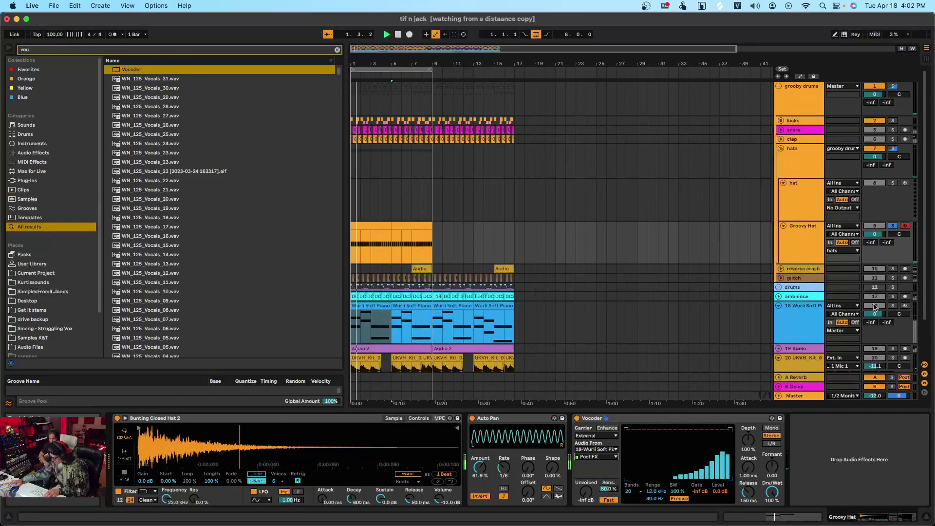
{"action": "left_click", "coordinate": [894, 306]}
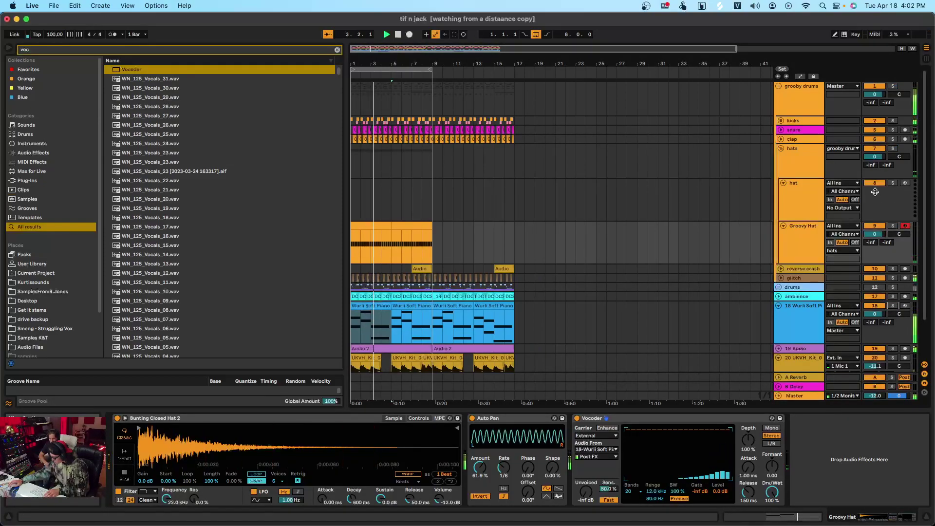
{"action": "left_click", "coordinate": [893, 226]}
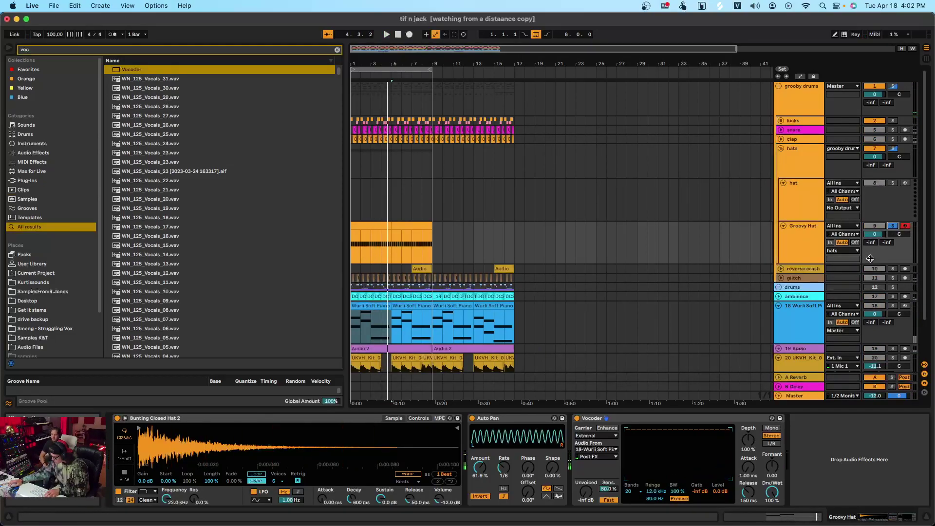
Play the 19 Audio track soloed, turn its solo off, and look through its device chain
{"action": "scroll", "coordinate": [845, 268], "scroll_direction": "down", "scroll_amount": 3}
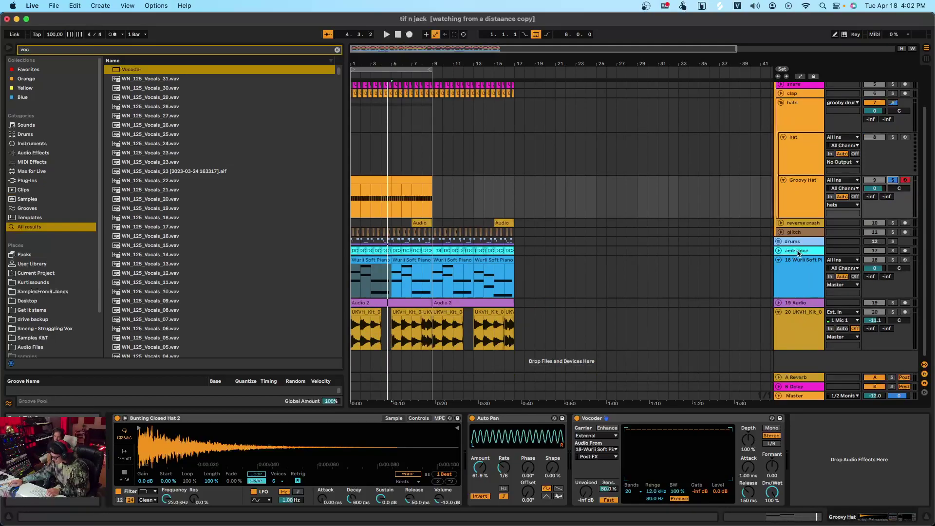
{"action": "left_click", "coordinate": [798, 303]}
{"action": "key", "text": "space"}
{"action": "left_click", "coordinate": [894, 303]}
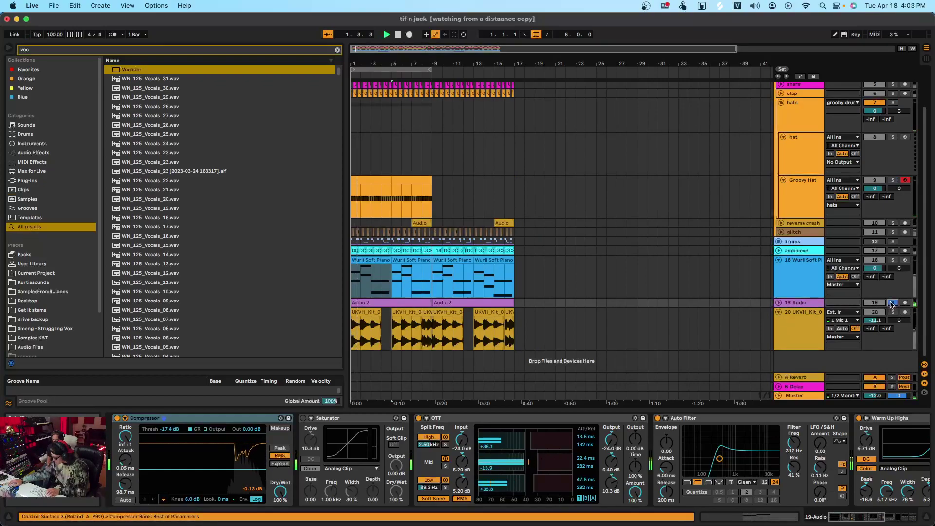
{"action": "left_click", "coordinate": [894, 303]}
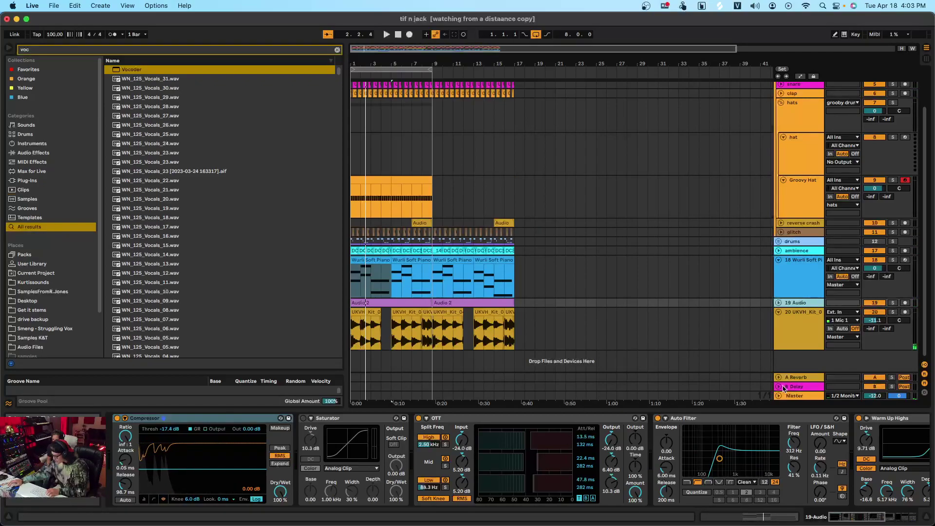
{"action": "scroll", "coordinate": [764, 449], "scroll_direction": "down", "scroll_amount": 5}
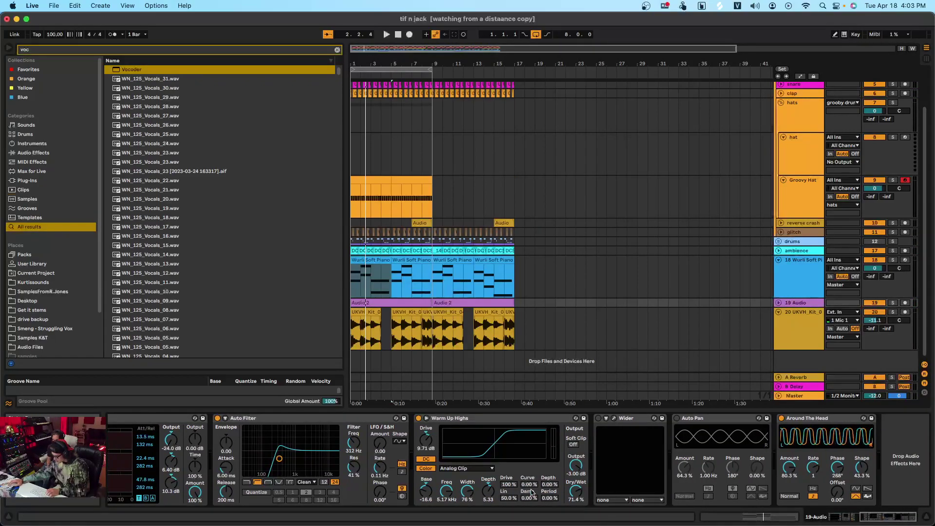
{"action": "scroll", "coordinate": [459, 481], "scroll_direction": "up", "scroll_amount": 5}
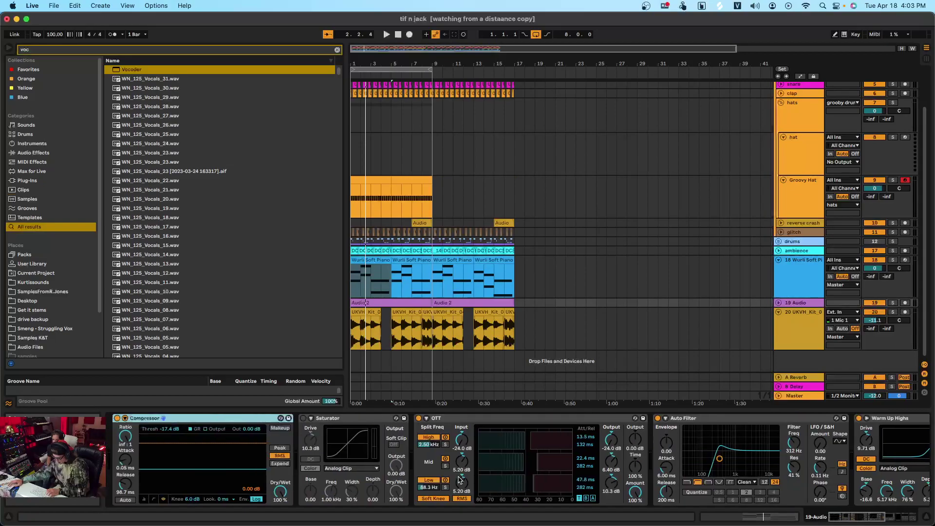
Solo the Groovy Hat track again, and check the effects on the ambience and 20 UKVH Kit tracks
{"action": "left_click", "coordinate": [807, 250]}
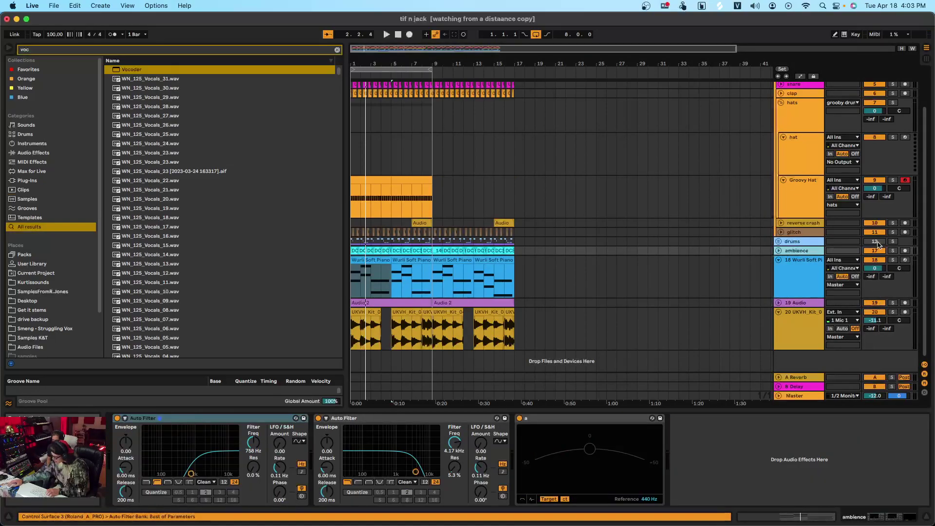
{"action": "scroll", "coordinate": [886, 168], "scroll_direction": "up", "scroll_amount": 3}
{"action": "left_click", "coordinate": [893, 226]}
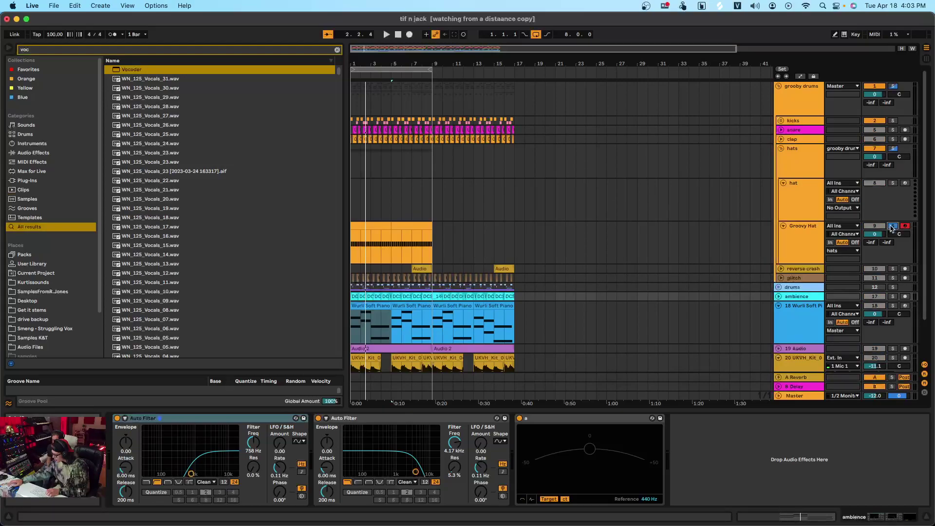
{"action": "scroll", "coordinate": [804, 326], "scroll_direction": "down", "scroll_amount": 3}
{"action": "left_click", "coordinate": [801, 330]}
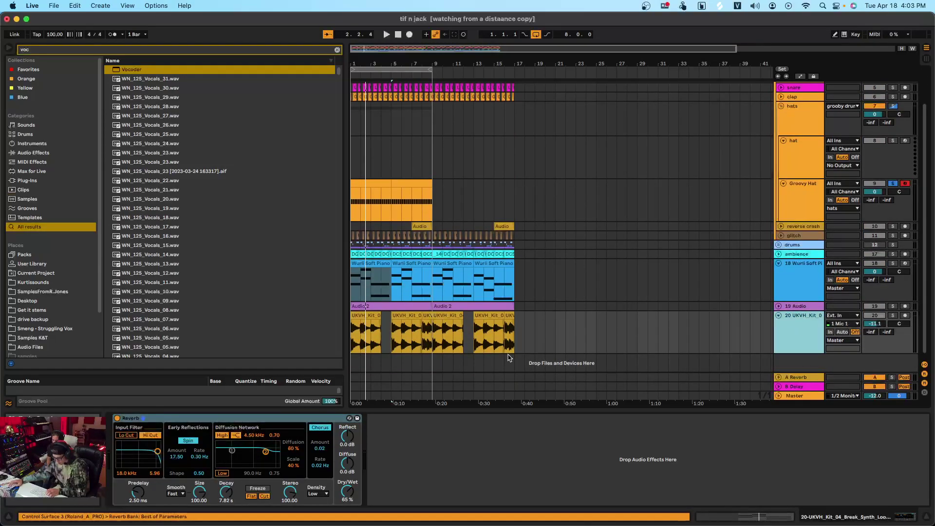
{"action": "left_click", "coordinate": [802, 246]}
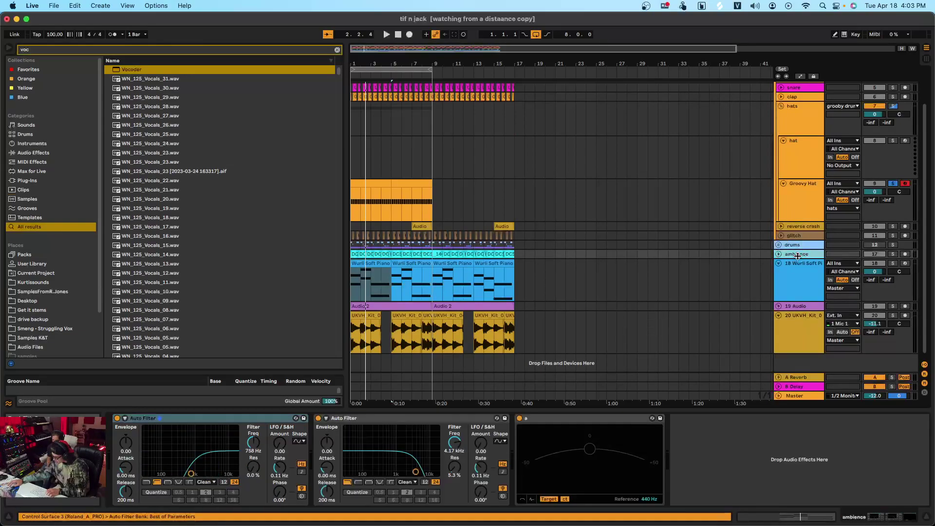
Look through the device chains of 19 Audio and 18 Wurli Soft Piano, and of the US_MH_Hat_tight track inside the drums group
{"action": "left_click", "coordinate": [796, 271]}
{"action": "left_click", "coordinate": [793, 307]}
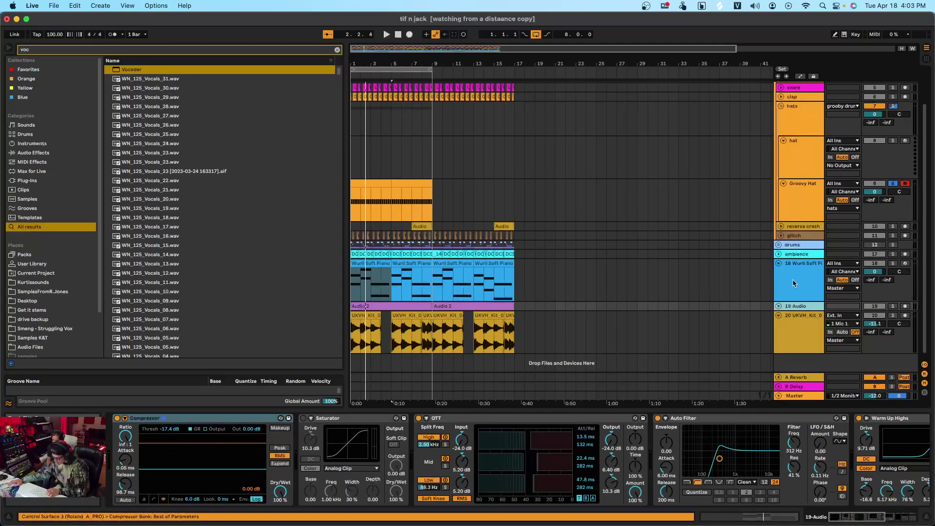
{"action": "left_click", "coordinate": [794, 276]}
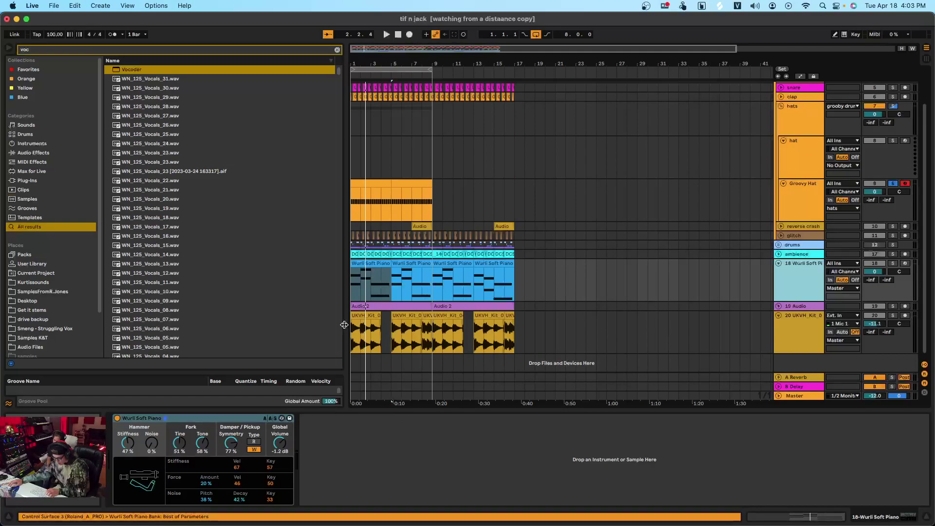
{"action": "left_click", "coordinate": [809, 158]}
{"action": "scroll", "coordinate": [802, 159], "scroll_direction": "up", "scroll_amount": 2}
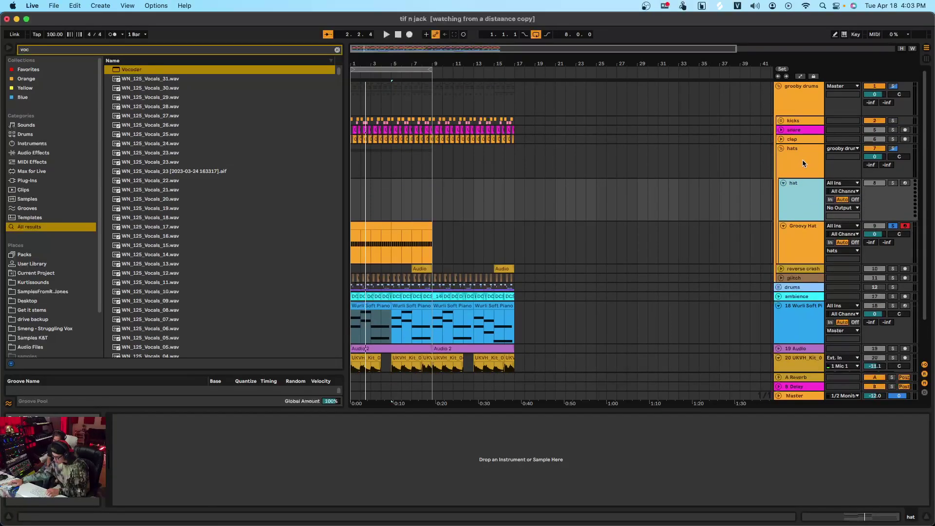
{"action": "left_click", "coordinate": [779, 287]}
{"action": "scroll", "coordinate": [792, 317], "scroll_direction": "down", "scroll_amount": 5}
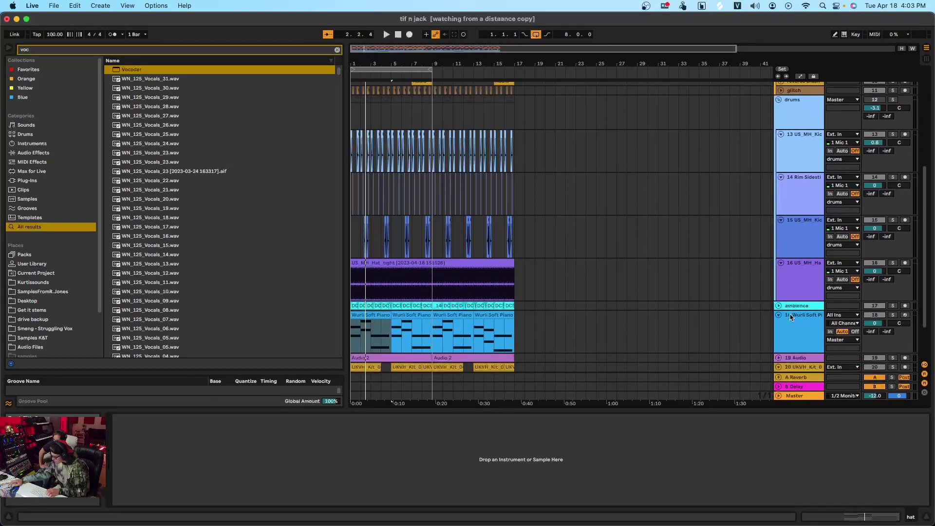
{"action": "left_click", "coordinate": [805, 286]}
{"action": "scroll", "coordinate": [801, 291], "scroll_direction": "down", "scroll_amount": 1}
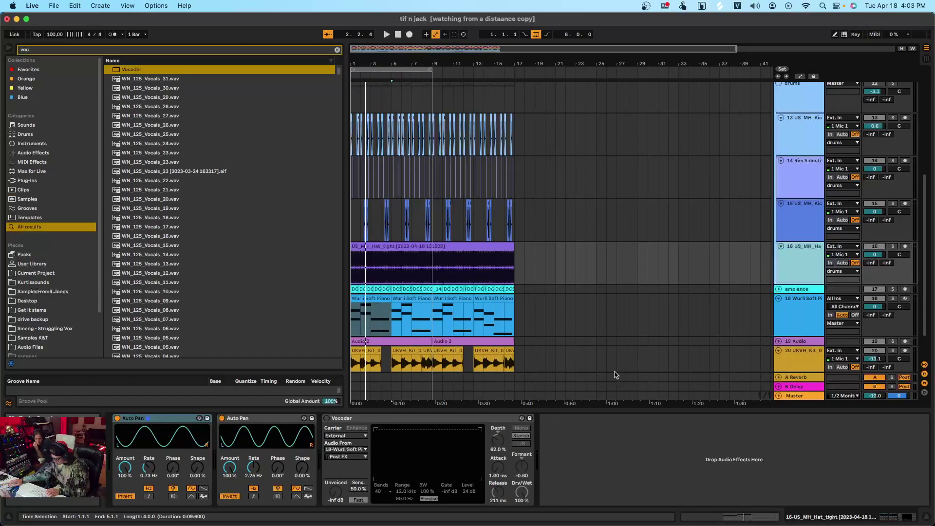
Fold the drums group and bring up the Groovy Hat track's devices
{"action": "key", "text": "Up"}
{"action": "key", "text": "Up"}
{"action": "key", "text": "Up"}
{"action": "key", "text": "Up"}
{"action": "key", "text": "Up"}
{"action": "key", "text": "Up"}
{"action": "key", "text": "Up"}
{"action": "key", "text": "Up"}
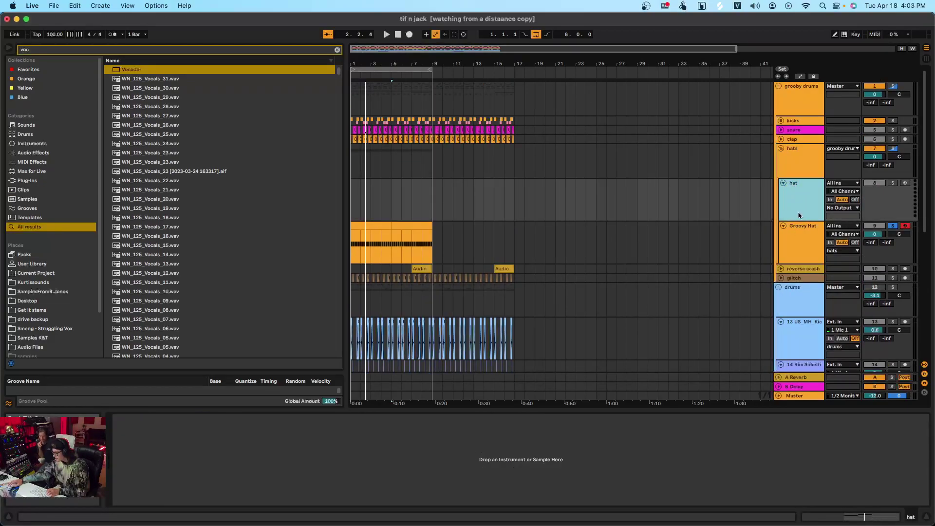
{"action": "scroll", "coordinate": [783, 216], "scroll_direction": "down", "scroll_amount": 3}
{"action": "left_click", "coordinate": [779, 216]}
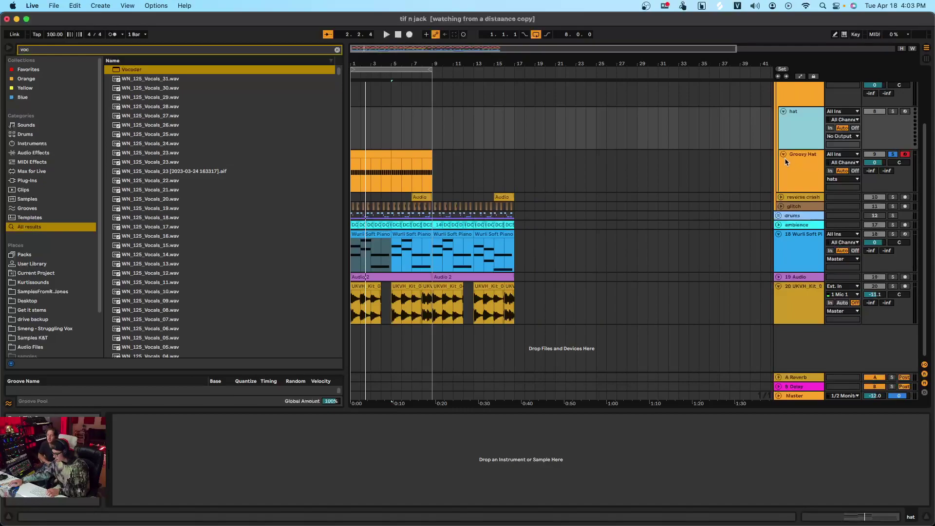
{"action": "scroll", "coordinate": [799, 219], "scroll_direction": "up", "scroll_amount": 3}
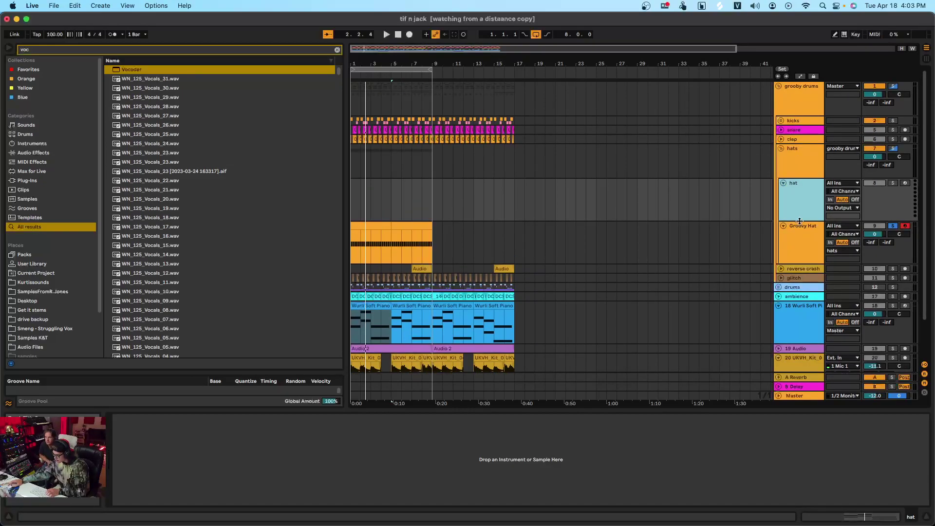
{"action": "left_click", "coordinate": [802, 243]}
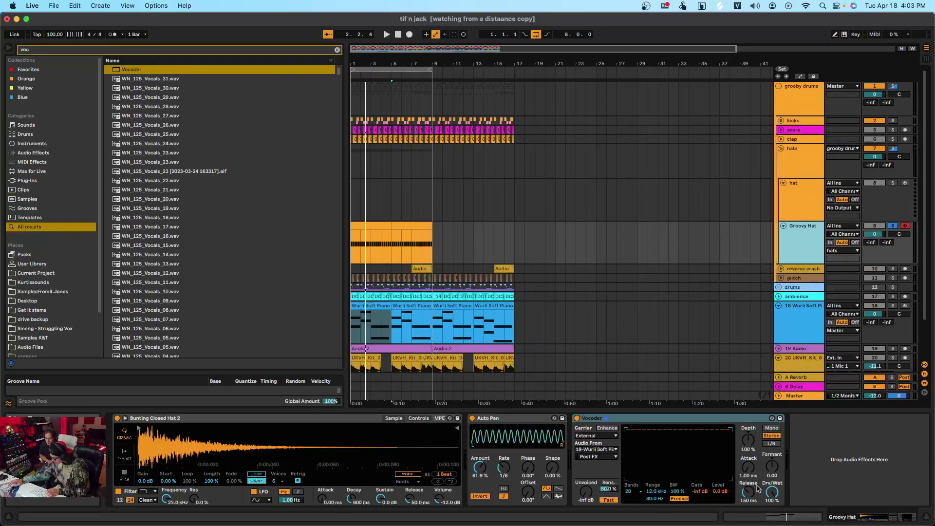
During playback, set the Groovy Hat Vocoder's depth to 6% and its release to 175 ms, then stop playback
{"action": "key", "text": "space"}
{"action": "left_click_drag", "start_coordinate": [748, 441], "coordinate": [748, 480]}
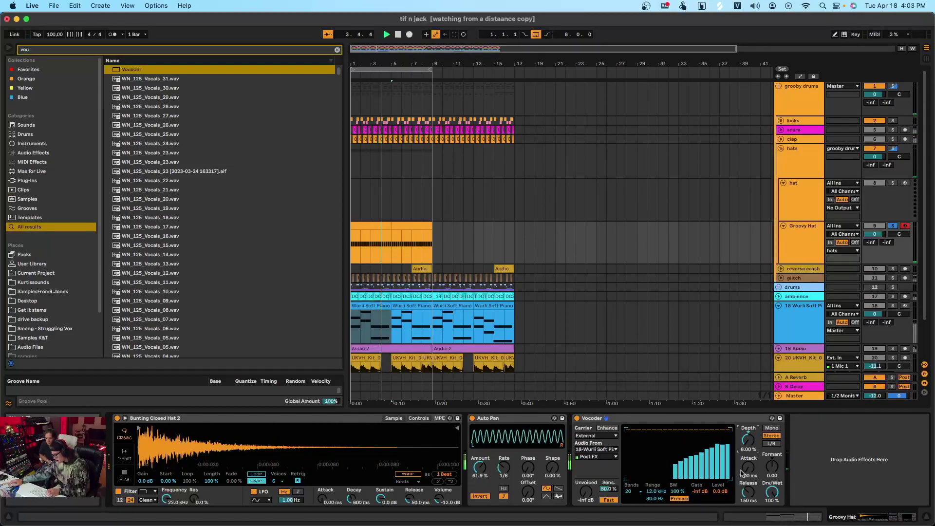
{"action": "left_click_drag", "start_coordinate": [751, 496], "coordinate": [752, 457]}
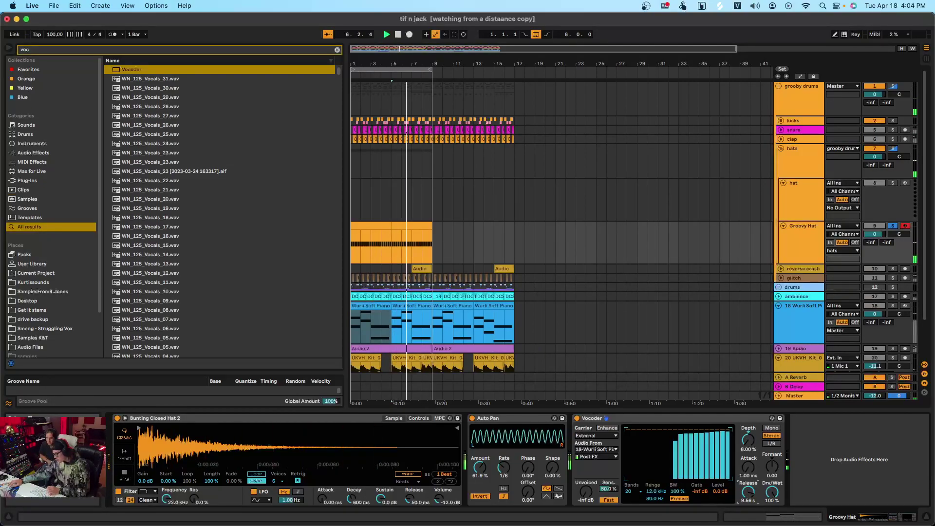
{"action": "mouse_move", "coordinate": [749, 492]}
{"action": "left_mouse_down"}
{"action": "mouse_move", "coordinate": [749, 512]}
{"action": "mouse_move", "coordinate": [749, 492]}
{"action": "left_mouse_up"}
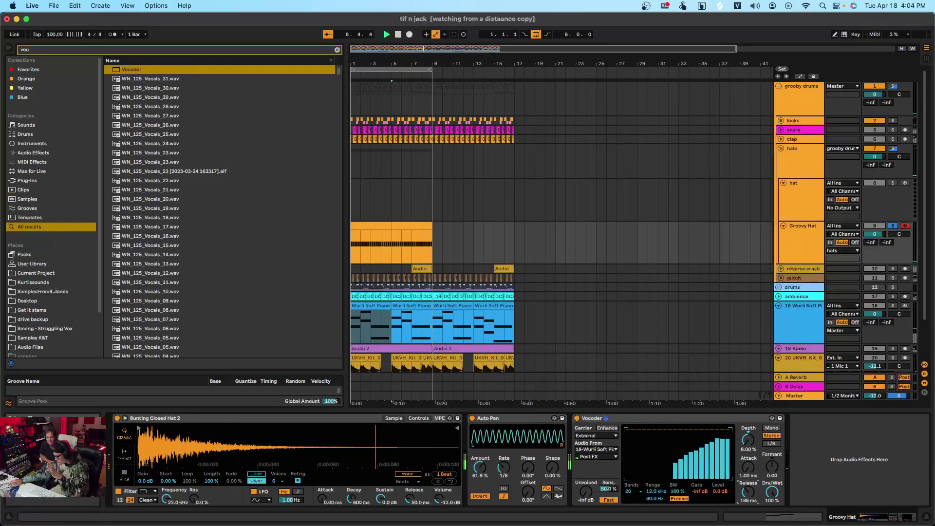
{"action": "left_click_drag", "start_coordinate": [749, 492], "coordinate": [748, 495]}
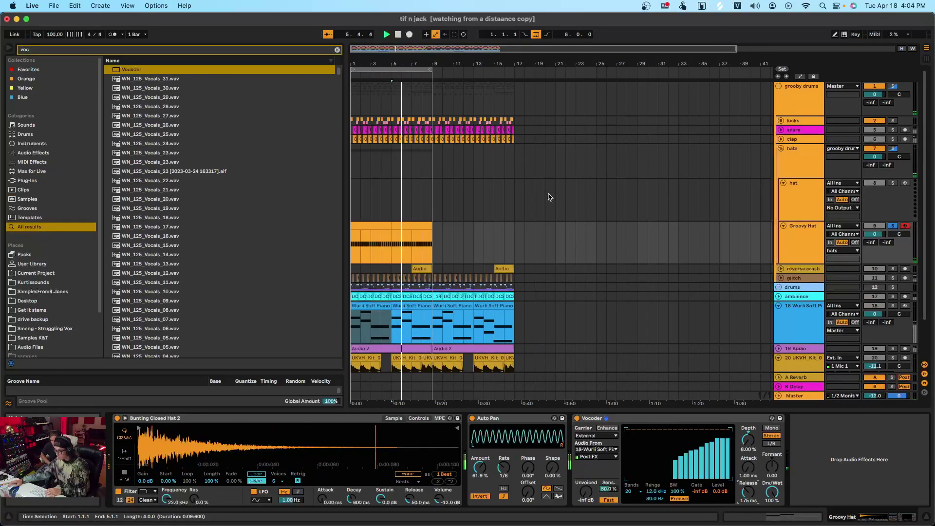
{"action": "key", "text": "space"}
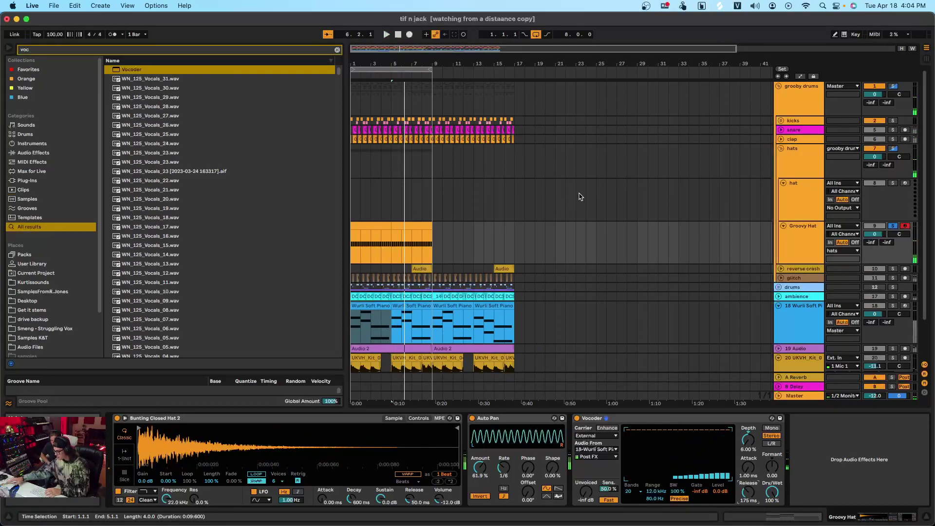
Examine the Vocoder settings on the US_MH_Hat_tight track in the drums group, then fold the group and return to Groovy Hat
{"action": "left_click", "coordinate": [780, 287]}
{"action": "scroll", "coordinate": [799, 273], "scroll_direction": "down", "scroll_amount": 5}
{"action": "left_click", "coordinate": [799, 331]}
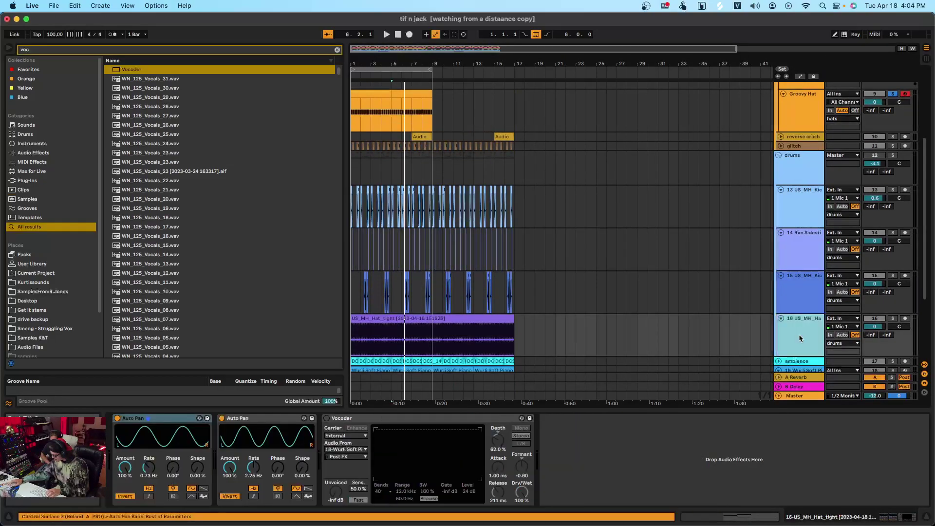
{"action": "scroll", "coordinate": [799, 340], "scroll_direction": "down", "scroll_amount": 3}
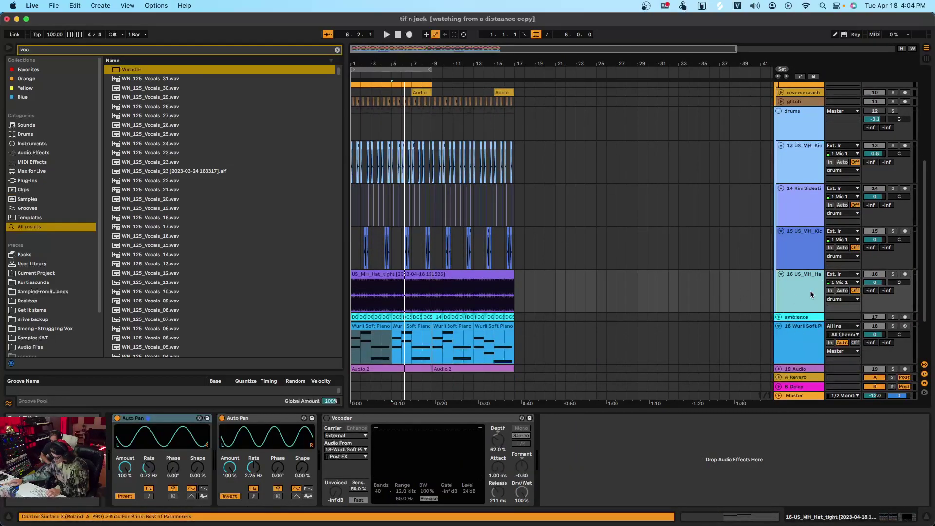
{"action": "left_click", "coordinate": [804, 252]}
{"action": "left_click", "coordinate": [796, 286]}
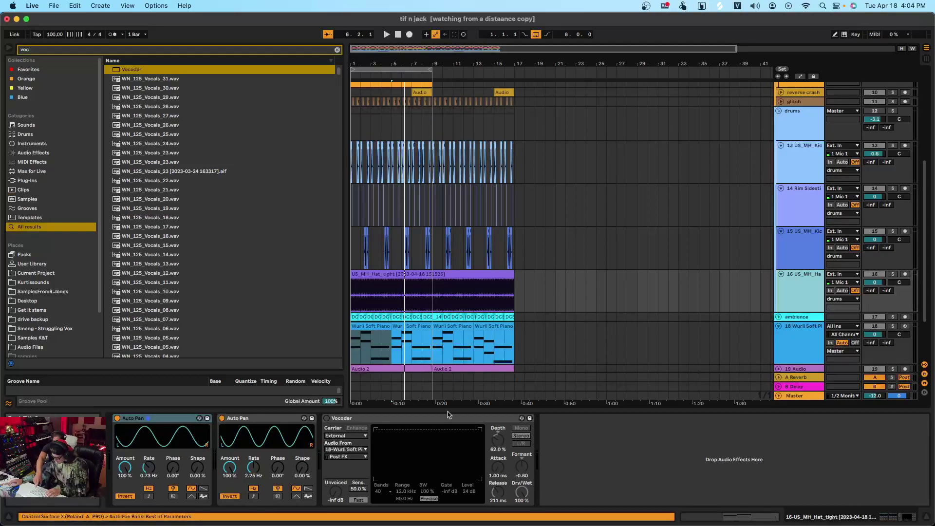
{"action": "scroll", "coordinate": [779, 222], "scroll_direction": "up", "scroll_amount": 5}
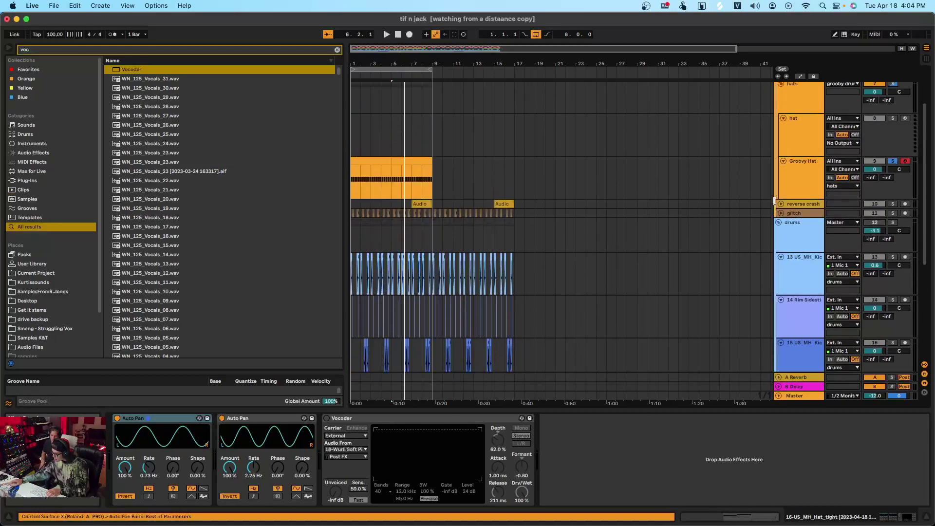
{"action": "left_click", "coordinate": [779, 239]}
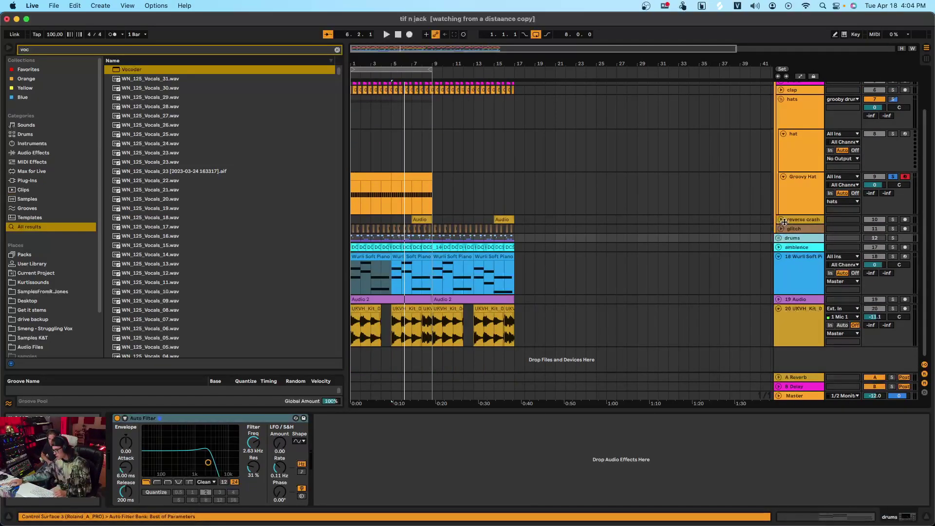
{"action": "left_click", "coordinate": [799, 186]}
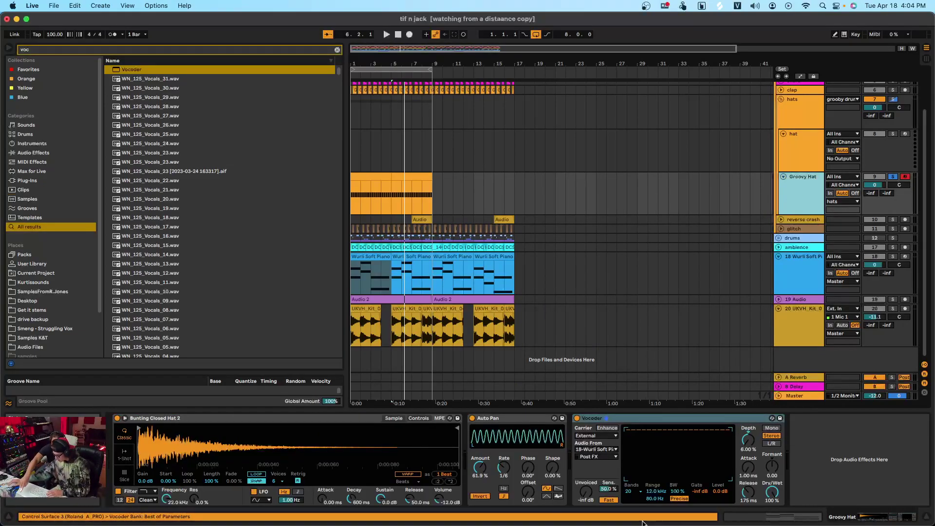
During playback, set the Groovy Hat Vocoder to 40 bands, 200% bandwidth and a level of 24 dB
{"action": "key", "text": "space"}
{"action": "left_click", "coordinate": [629, 493]}
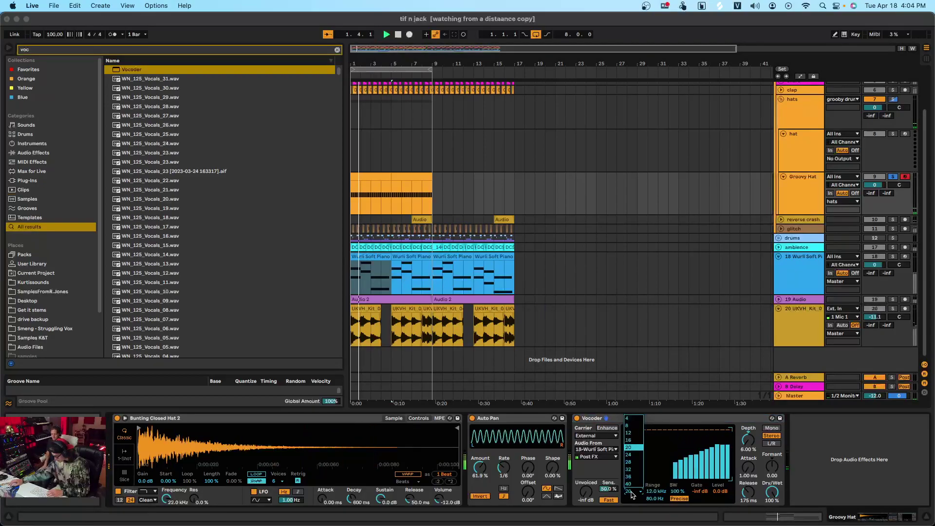
{"action": "left_click", "coordinate": [632, 491]}
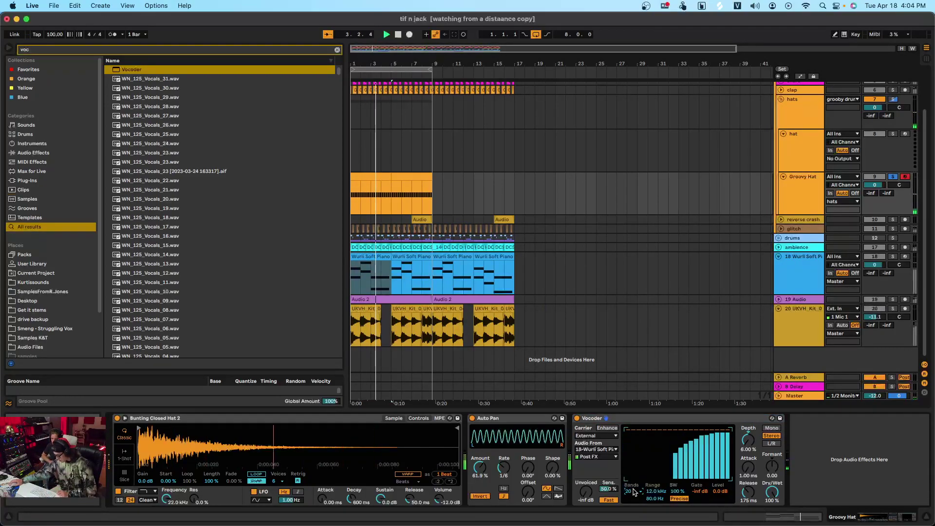
{"action": "left_click_drag", "start_coordinate": [634, 490], "coordinate": [634, 485]}
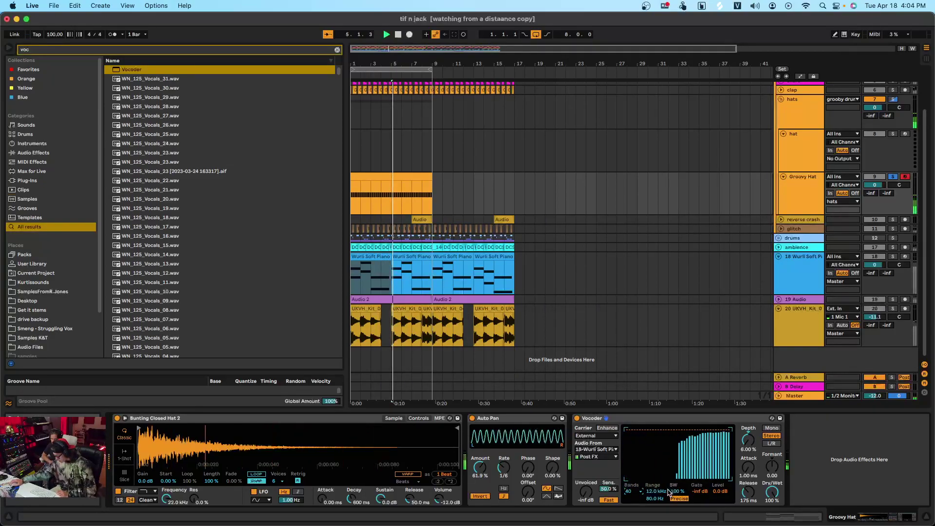
{"action": "left_click_drag", "start_coordinate": [677, 491], "coordinate": [677, 480]}
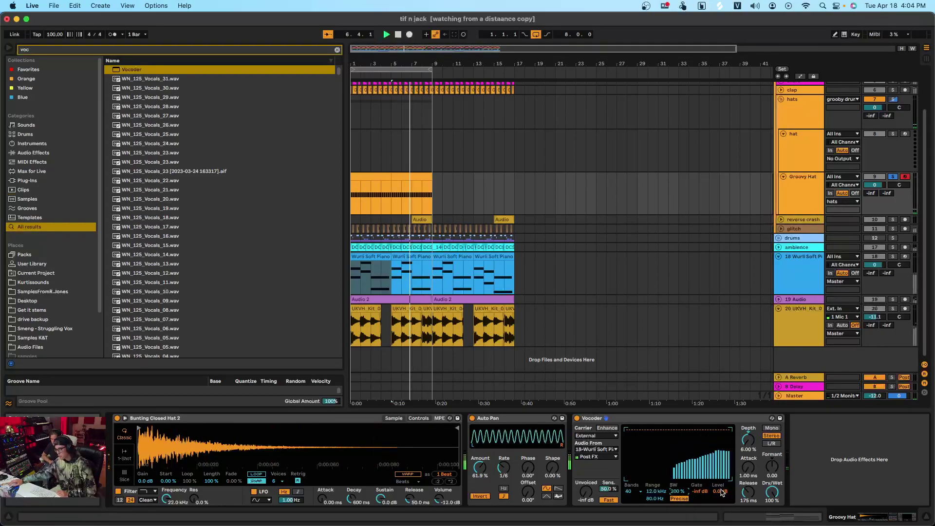
{"action": "left_click_drag", "start_coordinate": [721, 493], "coordinate": [721, 456]}
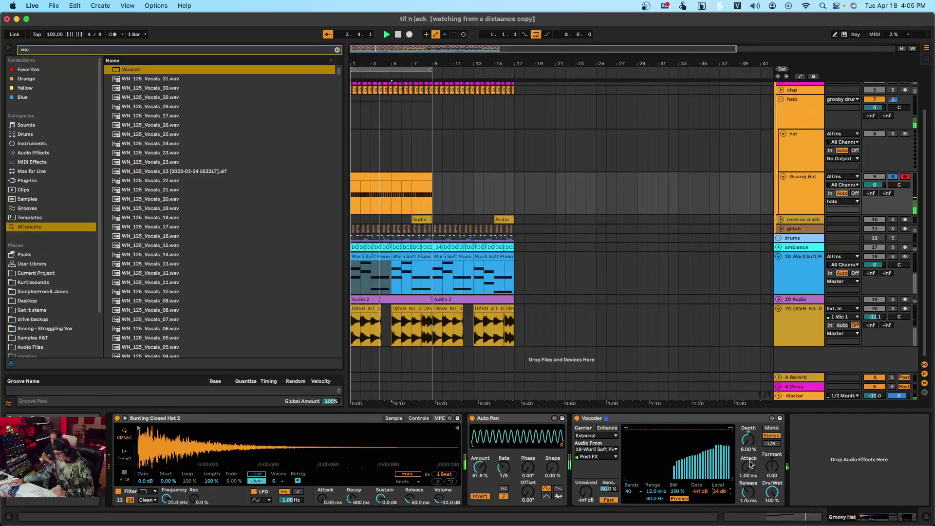
Set the Vocoder's release to 186 ms, depth to 0% and formant to -20, keeping the attack at 1 ms
{"action": "left_click_drag", "start_coordinate": [751, 471], "coordinate": [750, 462]}
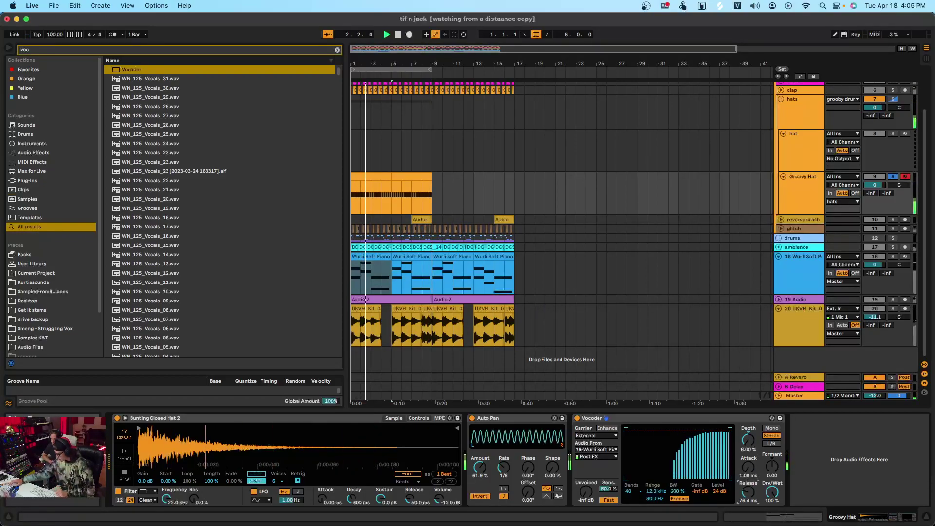
{"action": "left_click_drag", "start_coordinate": [750, 494], "coordinate": [751, 489]}
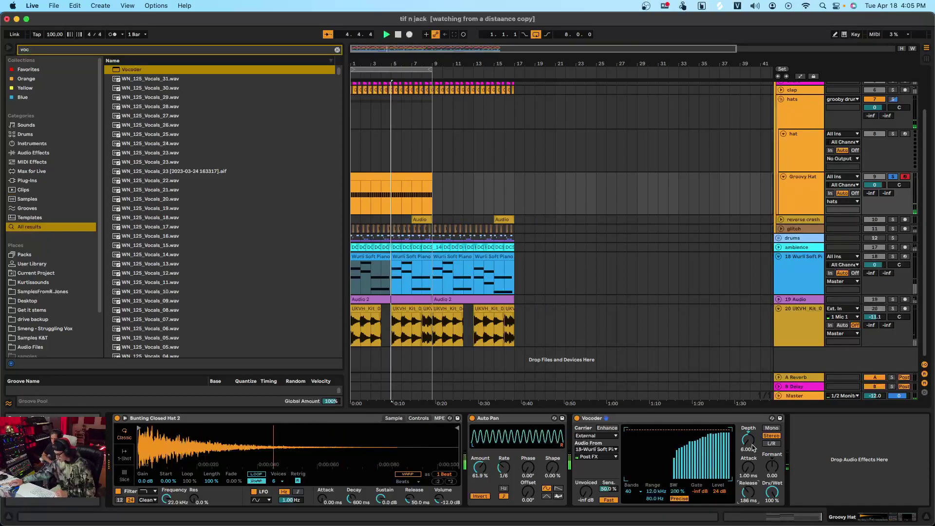
{"action": "left_click_drag", "start_coordinate": [749, 440], "coordinate": [772, 482]}
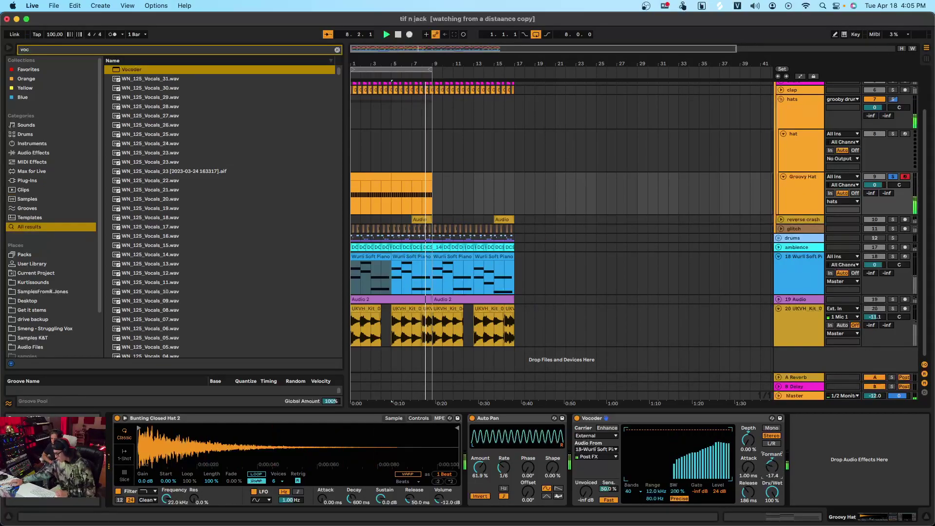
{"action": "left_click_drag", "start_coordinate": [773, 482], "coordinate": [772, 484]}
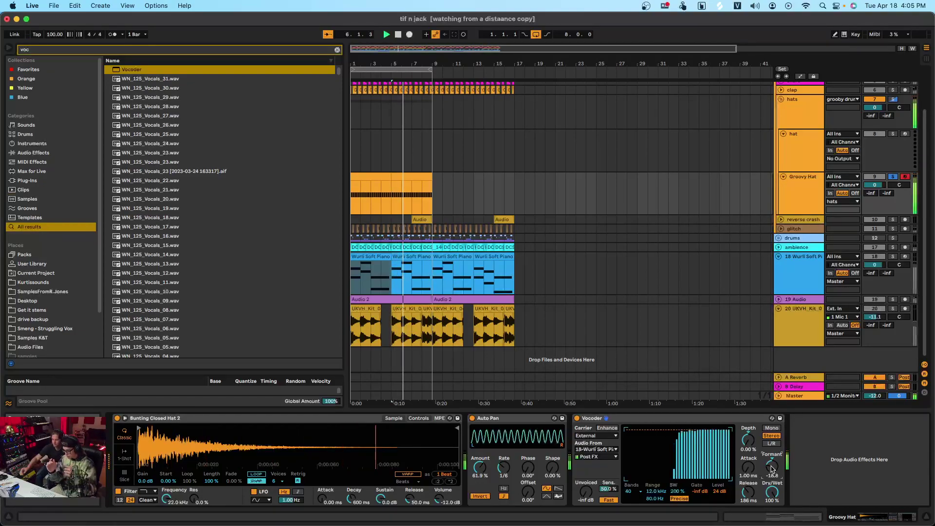
Lower the Master track volume to -16.1 dB and the Vocoder's level to 20 dB
{"action": "left_click_drag", "start_coordinate": [875, 396], "coordinate": [875, 416]}
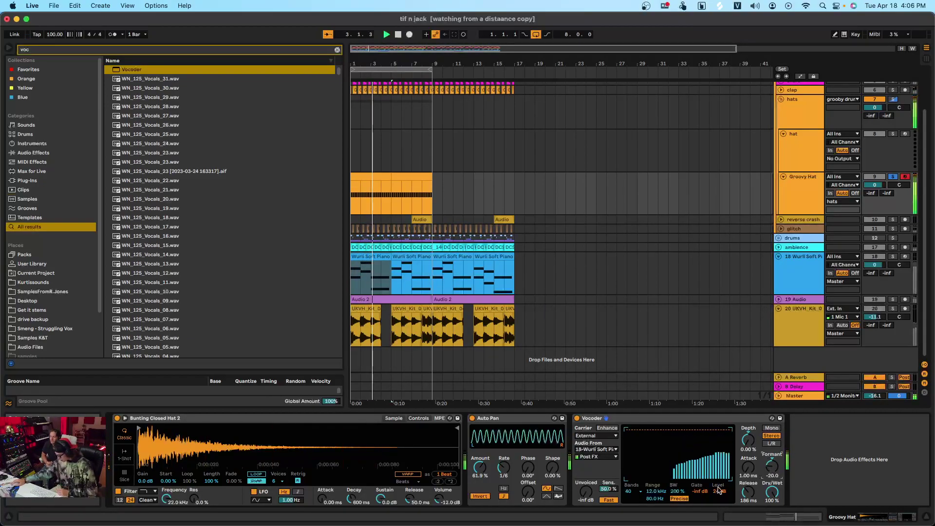
{"action": "left_click_drag", "start_coordinate": [719, 491], "coordinate": [719, 494]}
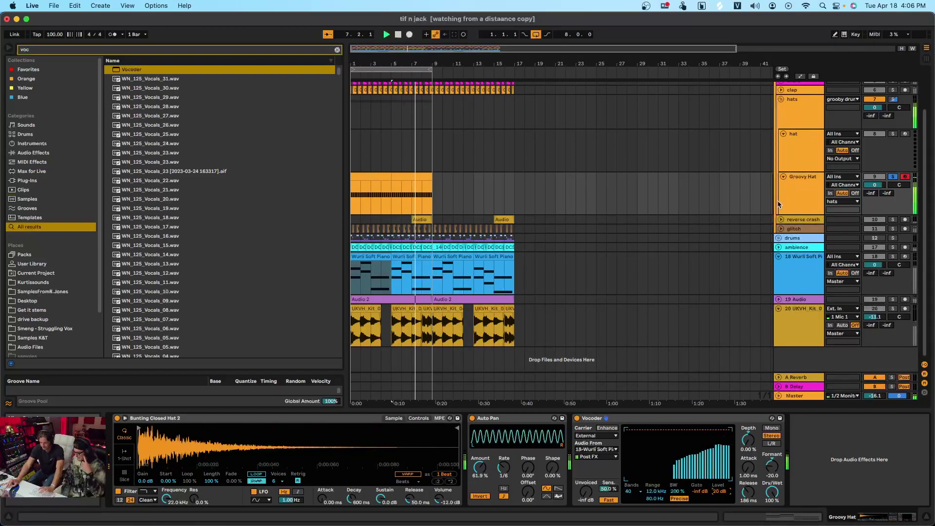
Duplicate the Groovy Hat track, delete the Vocoder from the copy, and solo it alongside the vocoded one
{"action": "left_click", "coordinate": [793, 197]}
{"action": "key", "text": "super+d"}
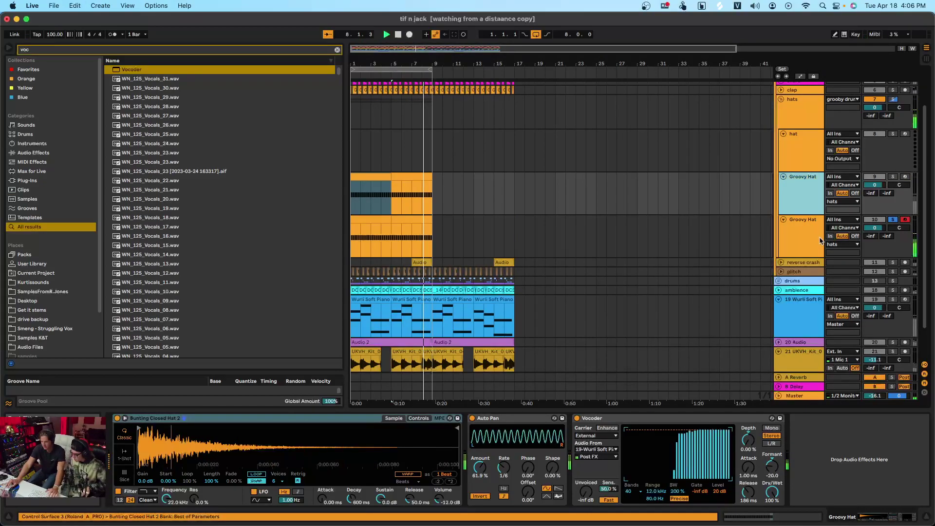
{"action": "left_click", "coordinate": [594, 420]}
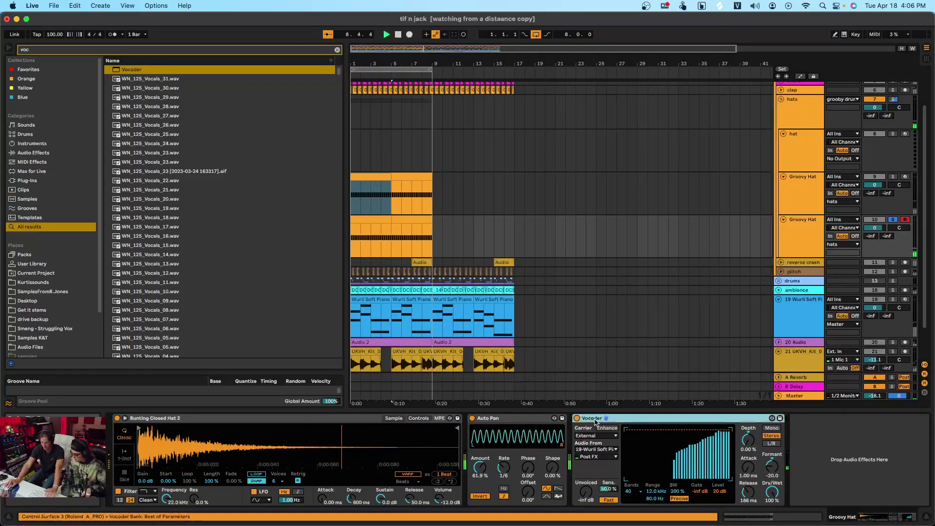
{"action": "key", "text": "Delete"}
{"action": "left_click", "coordinate": [893, 176]}
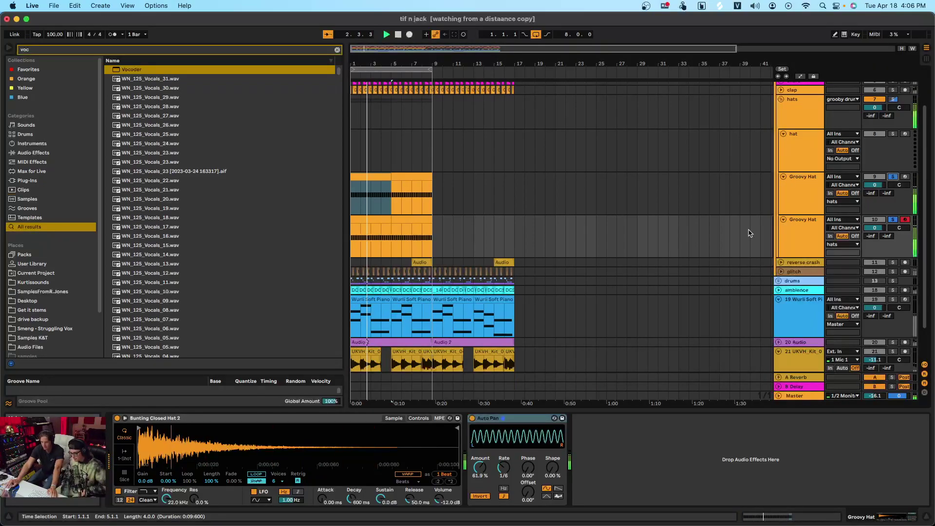
{"action": "scroll", "coordinate": [731, 146], "scroll_direction": "down", "scroll_amount": 2}
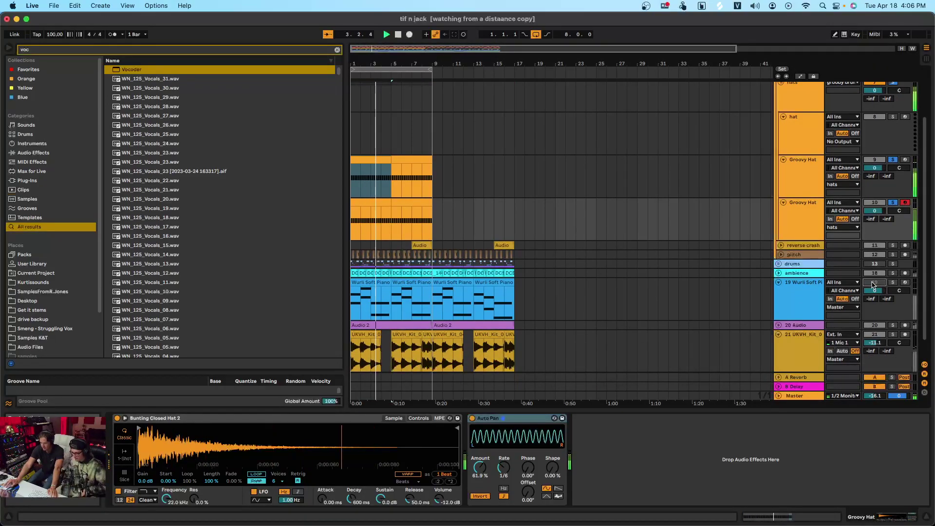
Solo the grooby drums group alongside the hats and pan the vocoded Groovy Hat to 6R
{"action": "scroll", "coordinate": [726, 130], "scroll_direction": "up", "scroll_amount": 4}
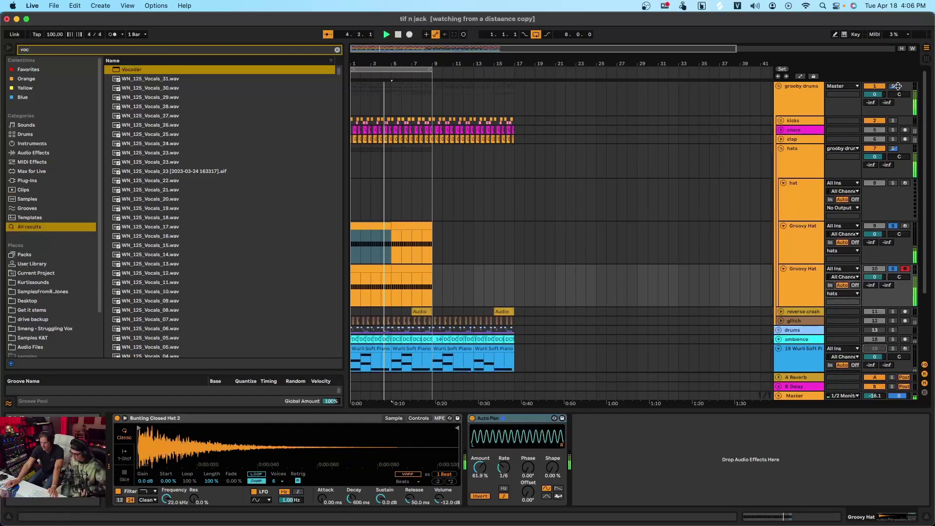
{"action": "left_click", "coordinate": [895, 87]}
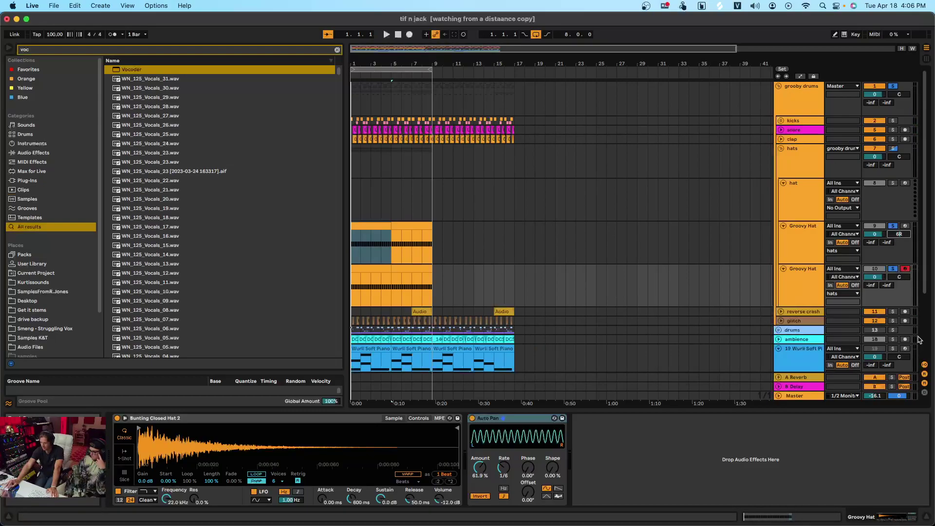
Show the track delays and, during playback, set the vocoded Groovy Hat to 8 ms and the dry copy to -2 ms
{"action": "left_click", "coordinate": [926, 393]}
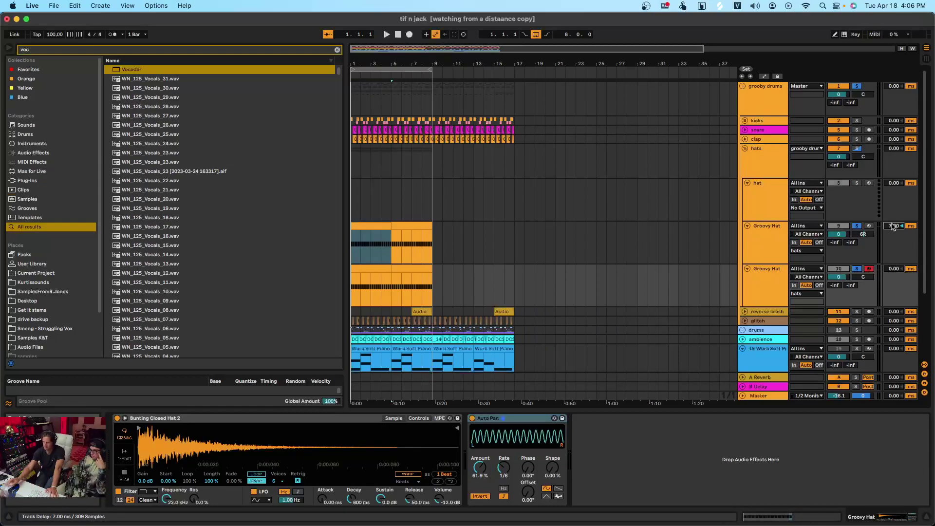
{"action": "left_click", "coordinate": [356, 205]}
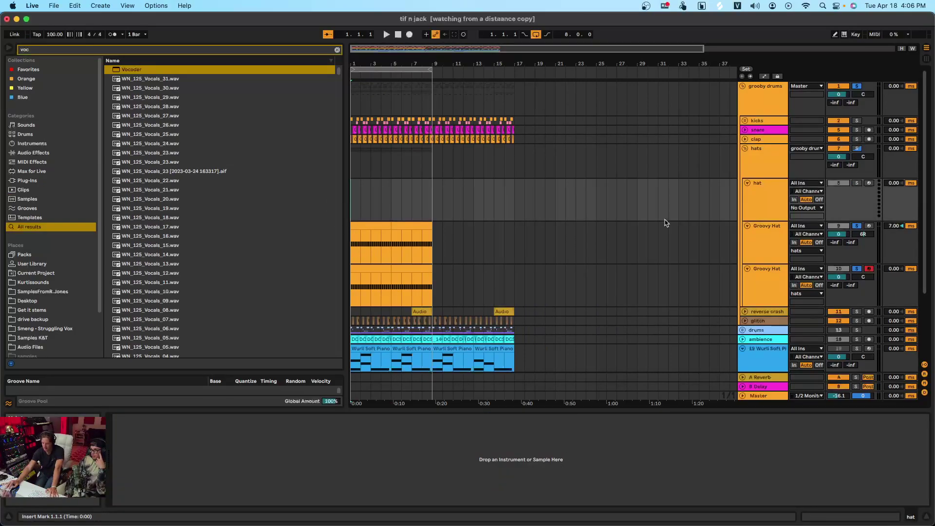
{"action": "key", "text": "space"}
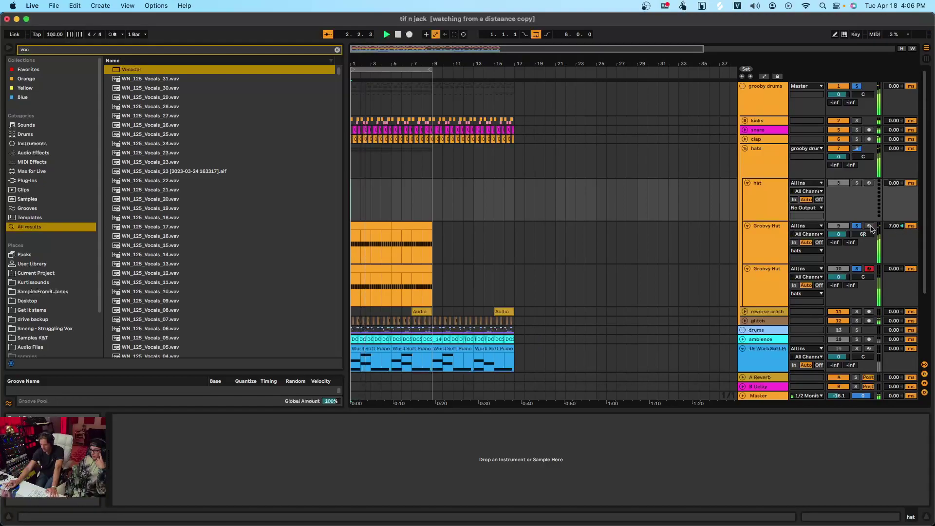
{"action": "scroll", "coordinate": [898, 229], "scroll_direction": "up", "scroll_amount": 1}
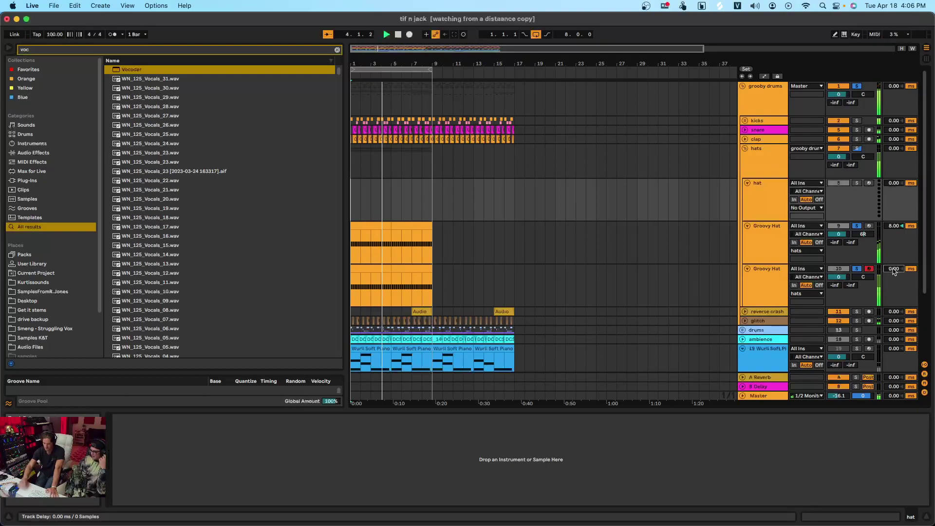
{"action": "scroll", "coordinate": [894, 272], "scroll_direction": "down", "scroll_amount": 4}
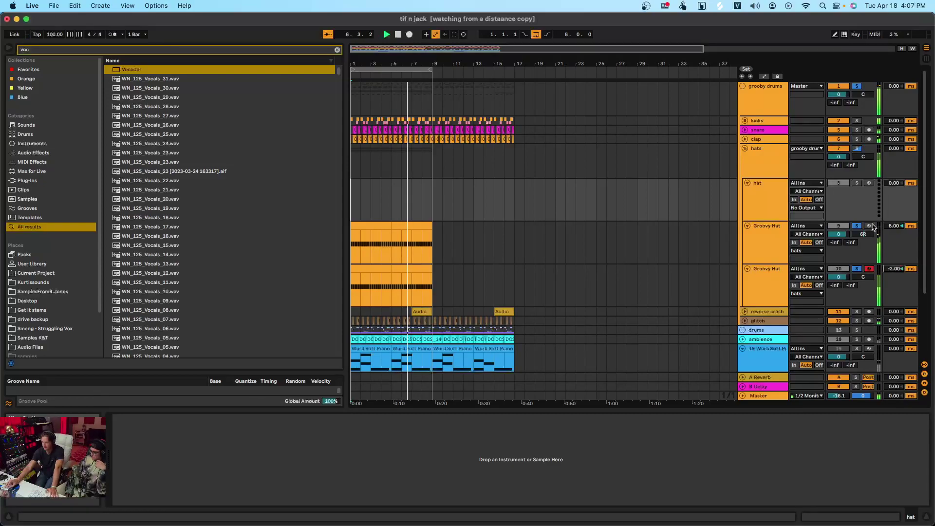
Turn off the solos to play the full arrangement and adjust the UKVH_Kit track's volume
{"action": "left_click", "coordinate": [856, 226]}
{"action": "scroll", "coordinate": [497, 244], "scroll_direction": "down", "scroll_amount": 3}
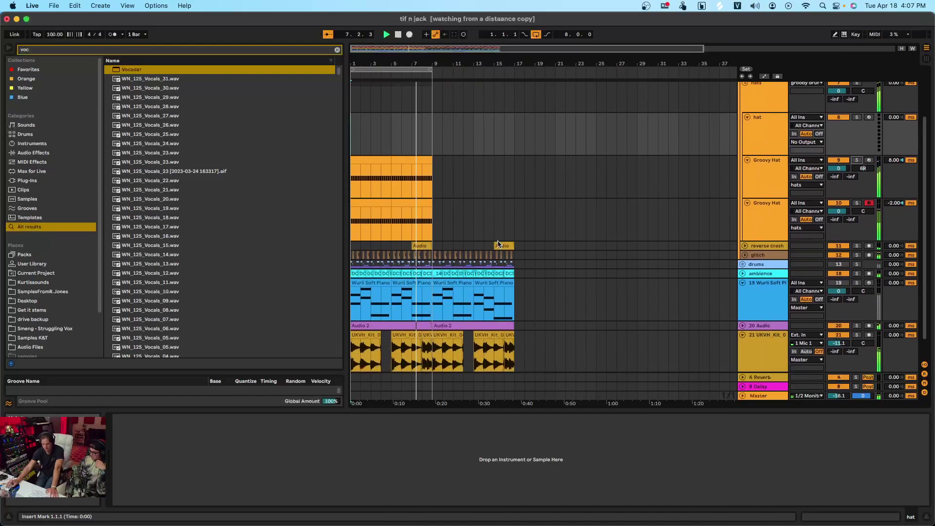
{"action": "scroll", "coordinate": [527, 265], "scroll_direction": "down", "scroll_amount": 1}
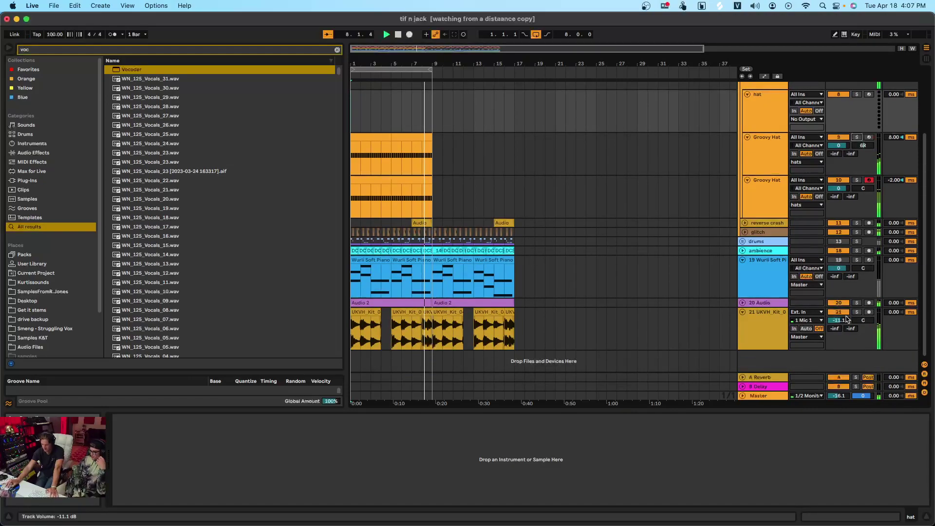
{"action": "type", "text": "-"}
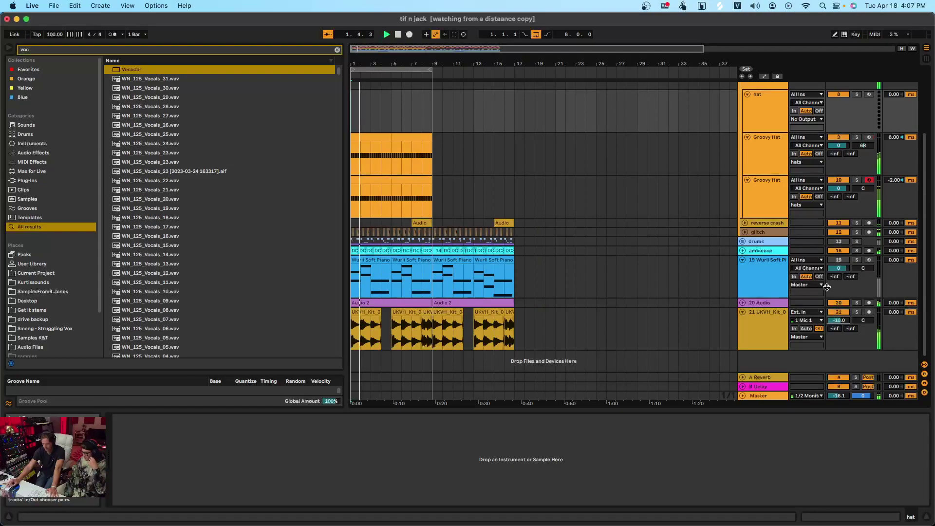
Deactivate the 20 Audio track and collapse the UKVH_Kit track
{"action": "left_click", "coordinate": [839, 304]}
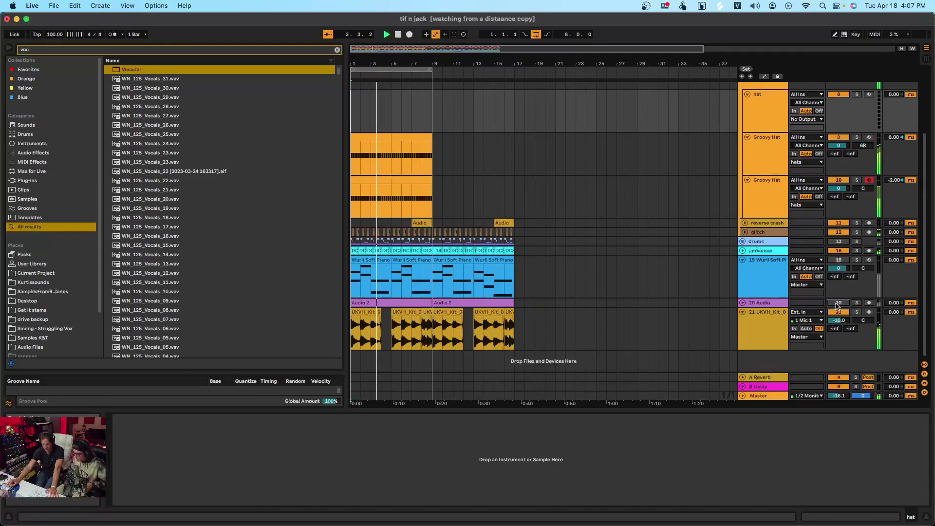
{"action": "left_click", "coordinate": [743, 314]}
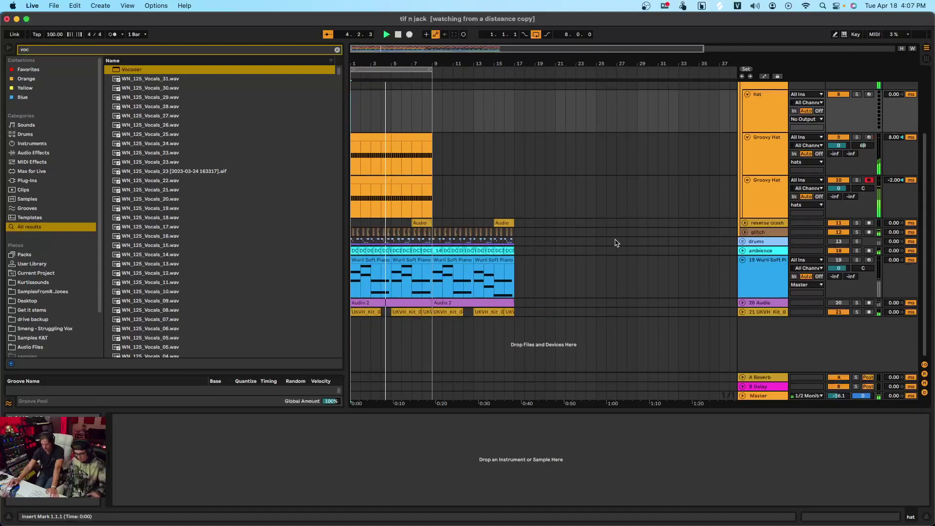
Pan the dry Groovy Hat to 12L and the vocoded Groovy Hat to 13R
{"action": "left_click_drag", "start_coordinate": [863, 188], "coordinate": [864, 191]}
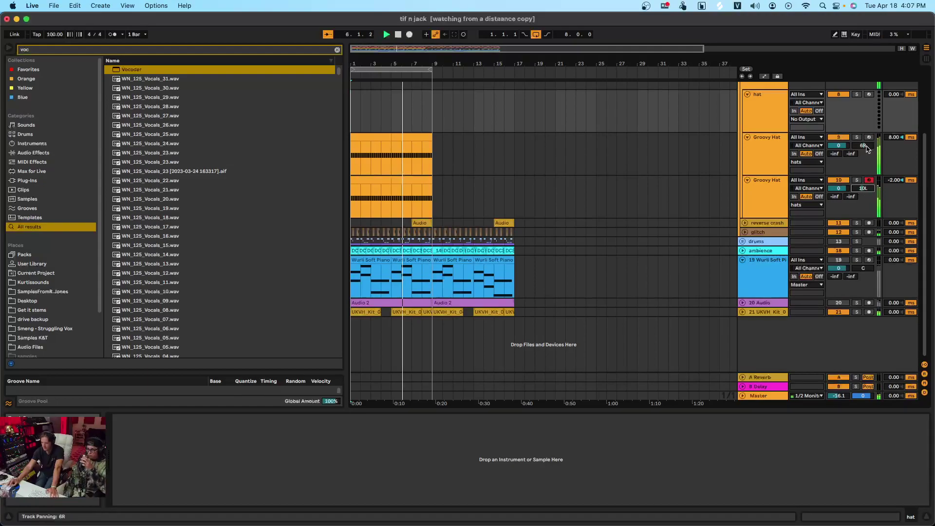
{"action": "left_click_drag", "start_coordinate": [864, 148], "coordinate": [863, 147]}
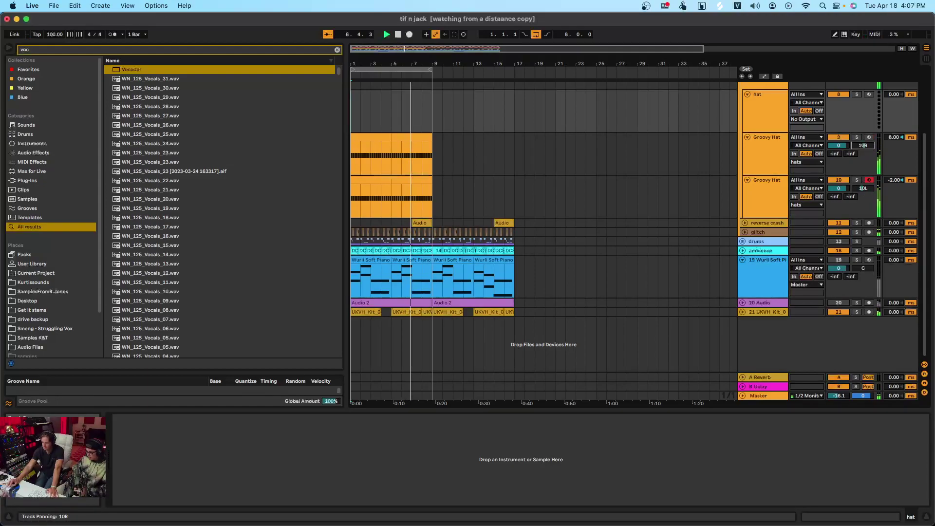
{"action": "left_click_drag", "start_coordinate": [863, 189], "coordinate": [863, 191]}
{"action": "left_click_drag", "start_coordinate": [864, 152], "coordinate": [864, 150]}
Search the browser for "around the he" and add the Around The Head preset to the dry Groovy Hat track
{"action": "left_click", "coordinate": [771, 153]}
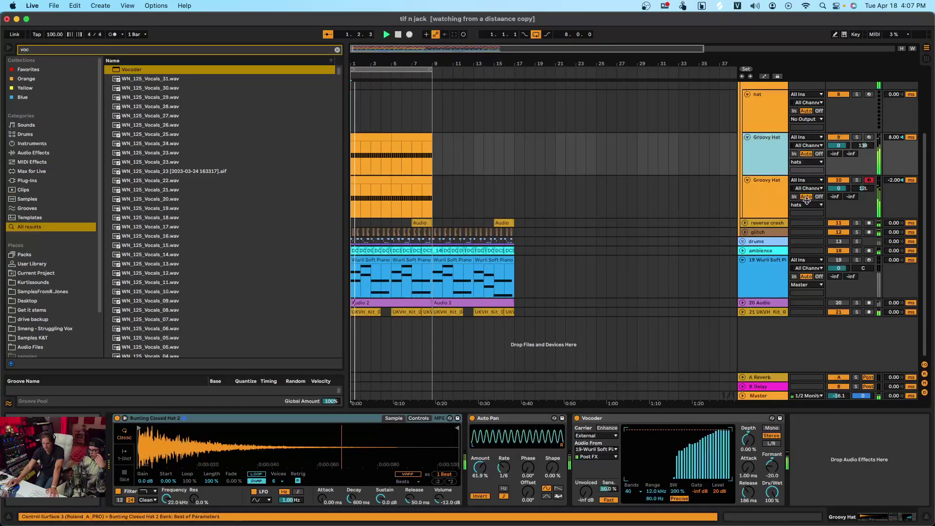
{"action": "key", "text": "Down"}
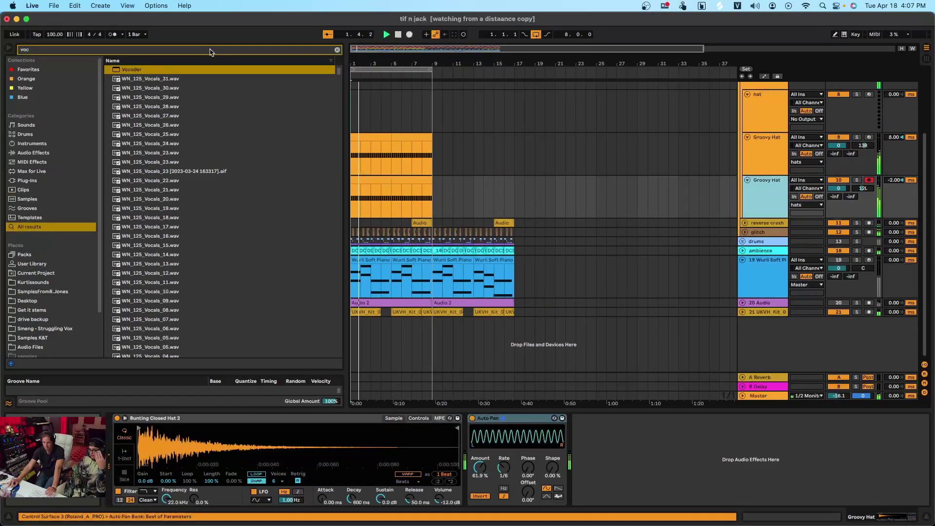
{"action": "left_click", "coordinate": [337, 50]}
{"action": "type", "text": "around"}
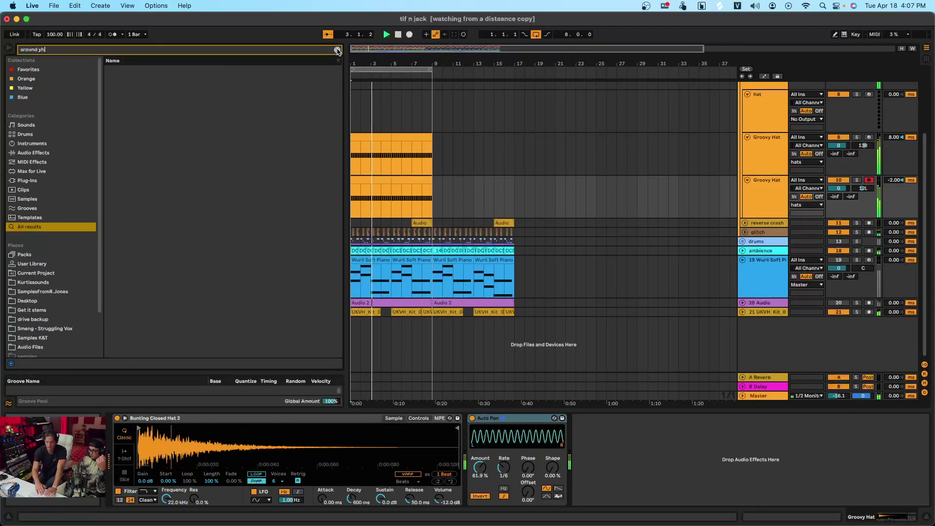
{"action": "type", "text": " the he"}
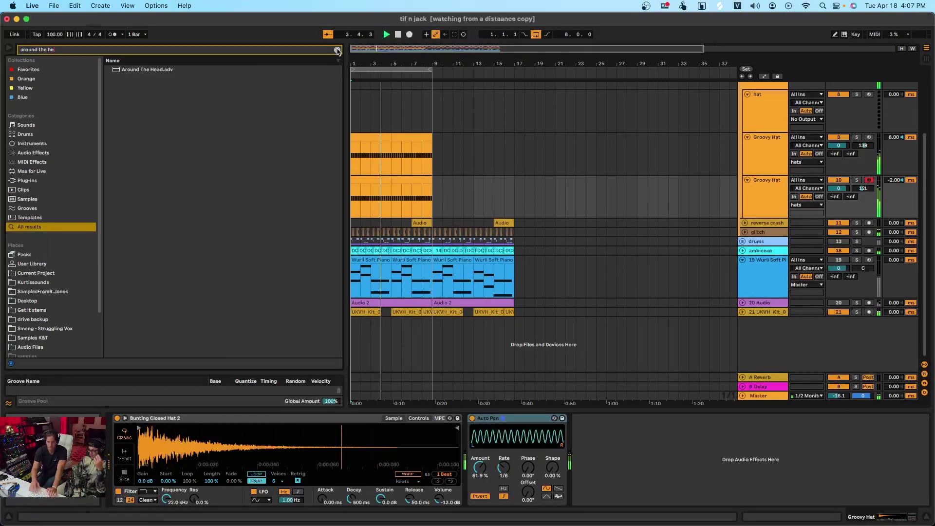
{"action": "left_click", "coordinate": [463, 146]}
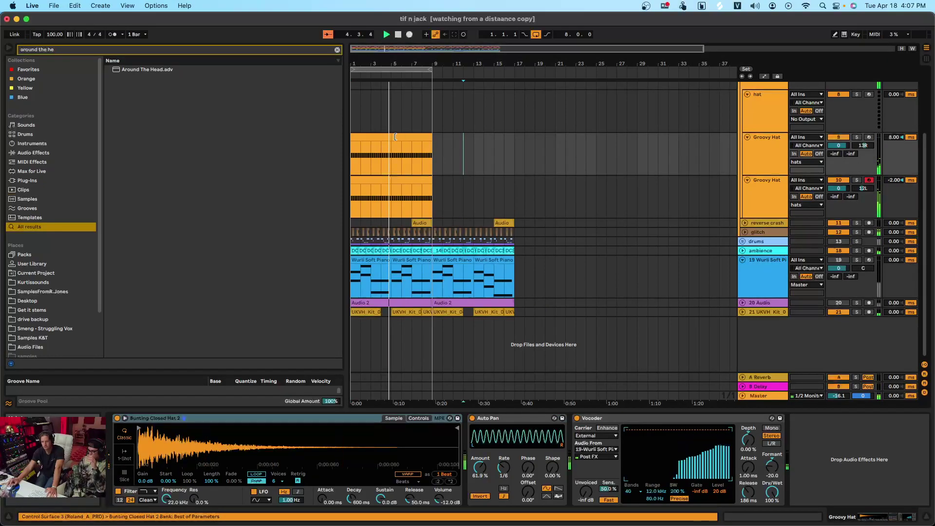
{"action": "left_click_drag", "start_coordinate": [158, 72], "coordinate": [400, 204]}
Solo both Groovy Hat tracks in playback and set the dry one's Around The Head to 23.0% amount, 2.69 Hz rate and 246° phase
{"action": "left_click", "coordinate": [857, 180]}
{"action": "key", "text": "space"}
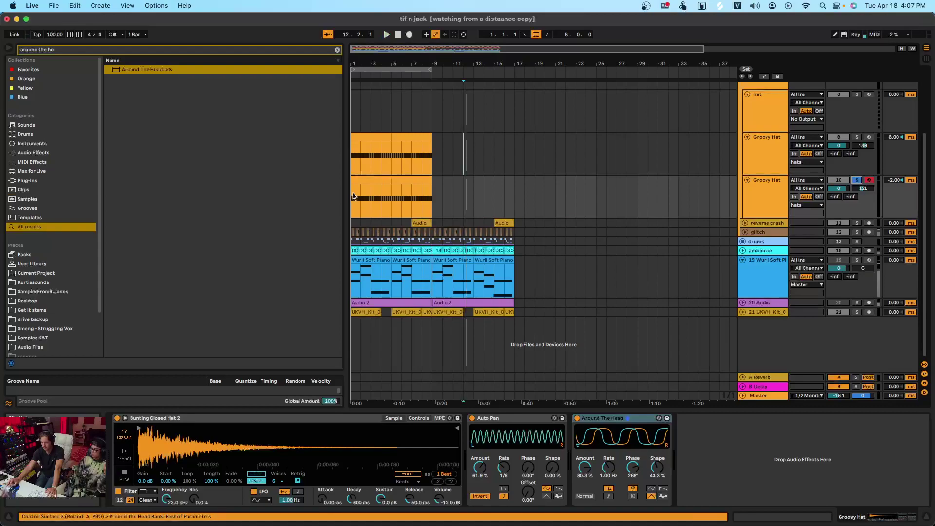
{"action": "key", "text": "space"}
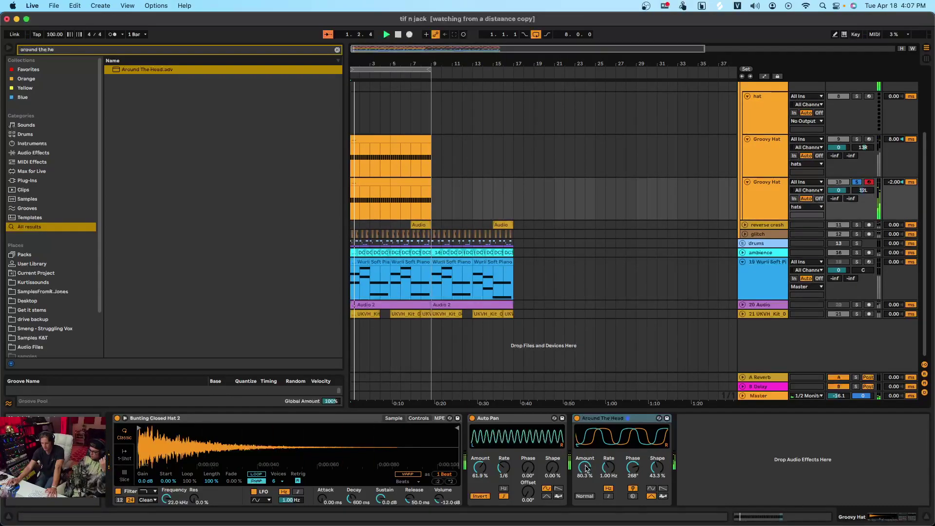
{"action": "mouse_move", "coordinate": [585, 467]}
{"action": "left_mouse_down"}
{"action": "mouse_move", "coordinate": [633, 472]}
{"action": "mouse_move", "coordinate": [613, 454]}
{"action": "mouse_move", "coordinate": [585, 473]}
{"action": "left_mouse_up"}
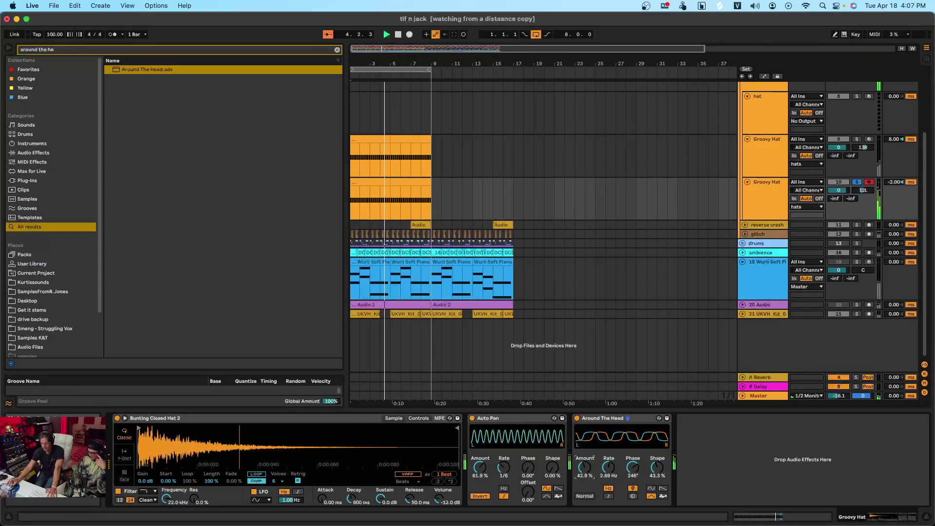
{"action": "left_click", "coordinate": [857, 140]}
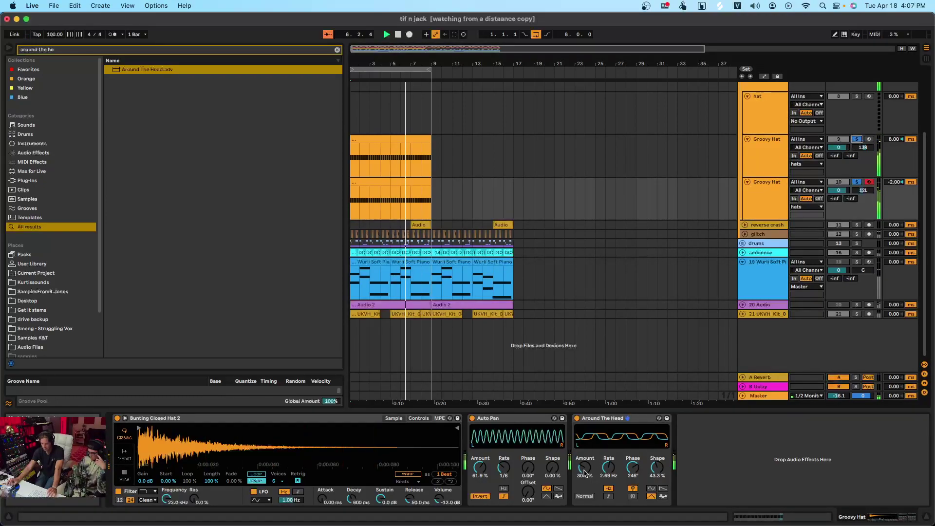
Copy Around The Head from the dry track to after the Vocoder, with the copy's amount at 69.8% and rate at 0.73 Hz
{"action": "left_click", "coordinate": [607, 420]}
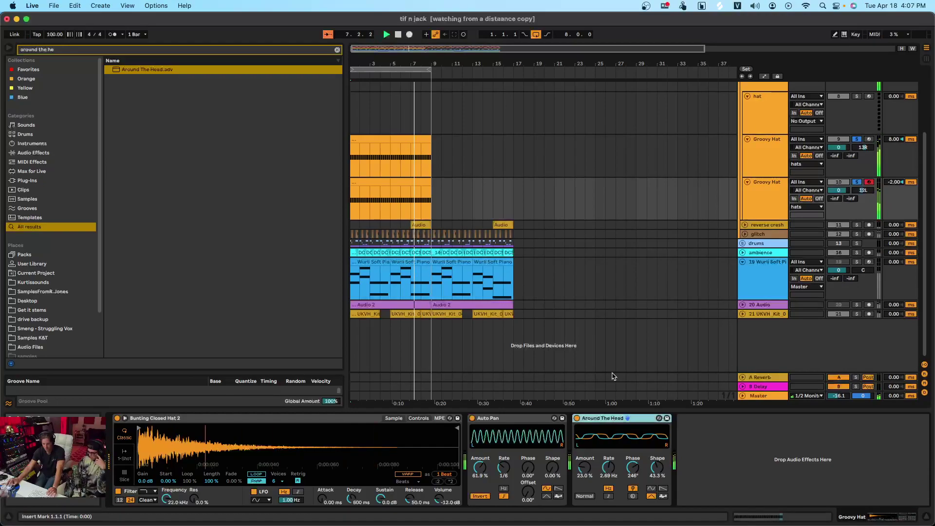
{"action": "left_click", "coordinate": [766, 149]}
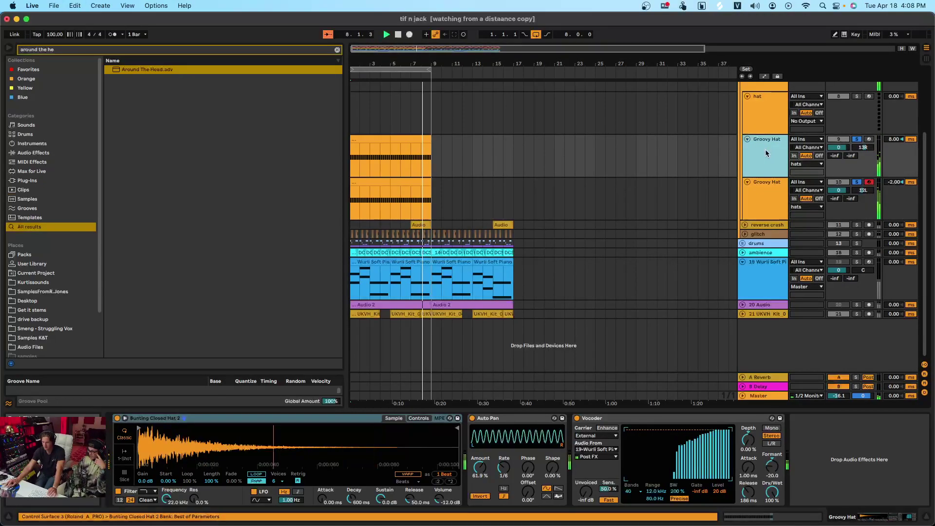
{"action": "left_click", "coordinate": [844, 449]}
{"action": "key", "text": "super+v"}
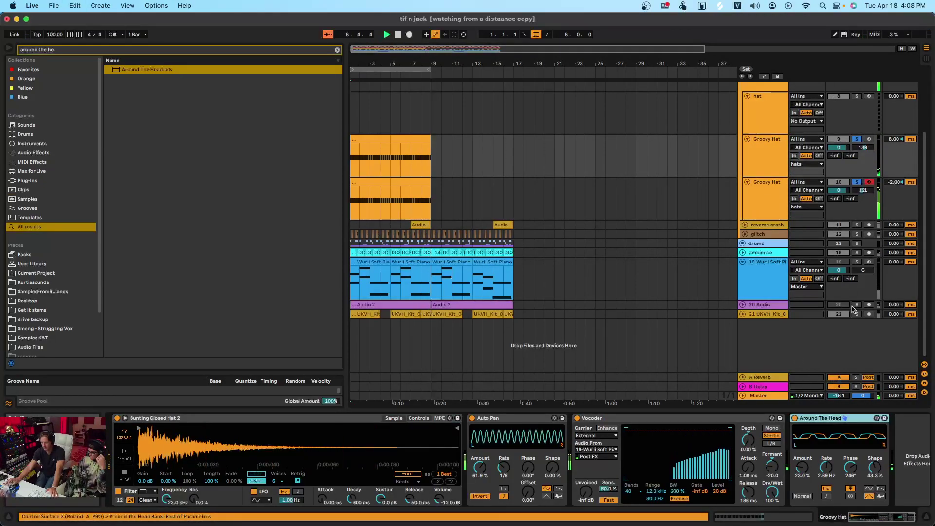
{"action": "scroll", "coordinate": [822, 104], "scroll_direction": "up", "scroll_amount": 2}
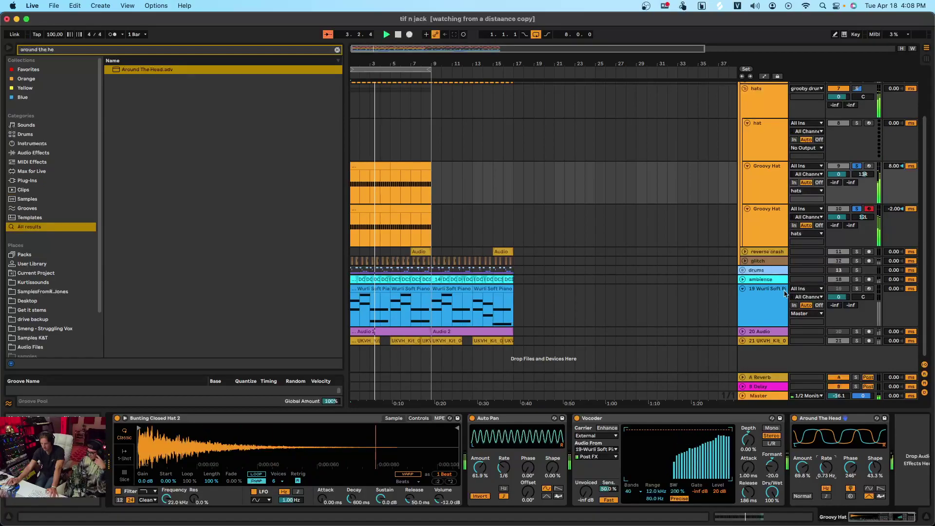
Set the vocoded Groovy Hat's reverb send to -15.6 dB and delay send to -19.7 dB, and turn off the solos
{"action": "mouse_move", "coordinate": [836, 183]}
{"action": "left_mouse_down"}
{"action": "mouse_move", "coordinate": [836, 166]}
{"action": "mouse_move", "coordinate": [851, 168]}
{"action": "mouse_move", "coordinate": [836, 178]}
{"action": "left_mouse_up"}
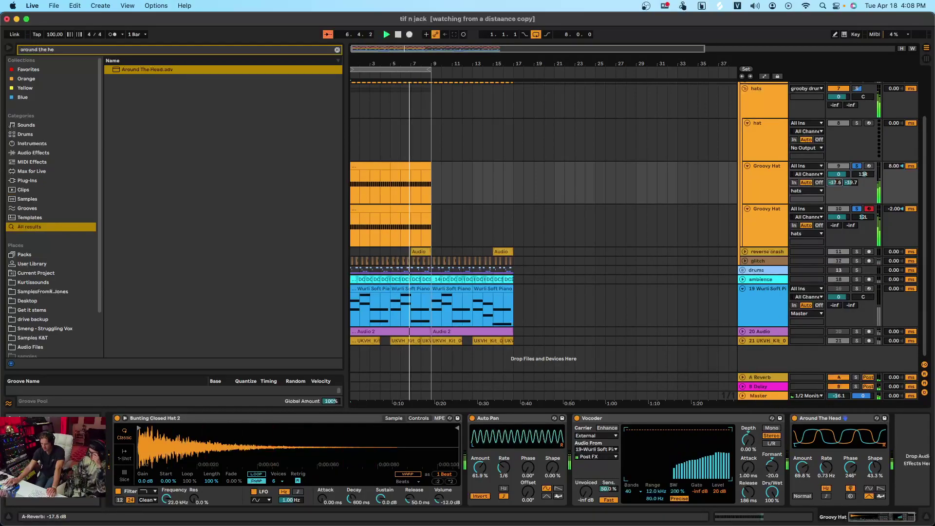
{"action": "left_click", "coordinate": [857, 166]}
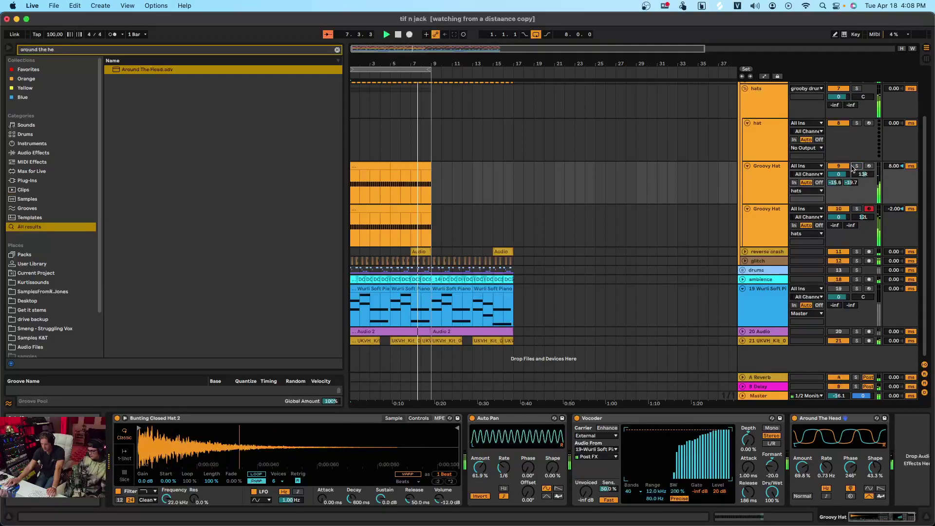
Lower the vocoded Groovy Hat's volume to -3.0 dB while the full arrangement plays, and stop playback
{"action": "scroll", "coordinate": [487, 156], "scroll_direction": "up", "scroll_amount": 3}
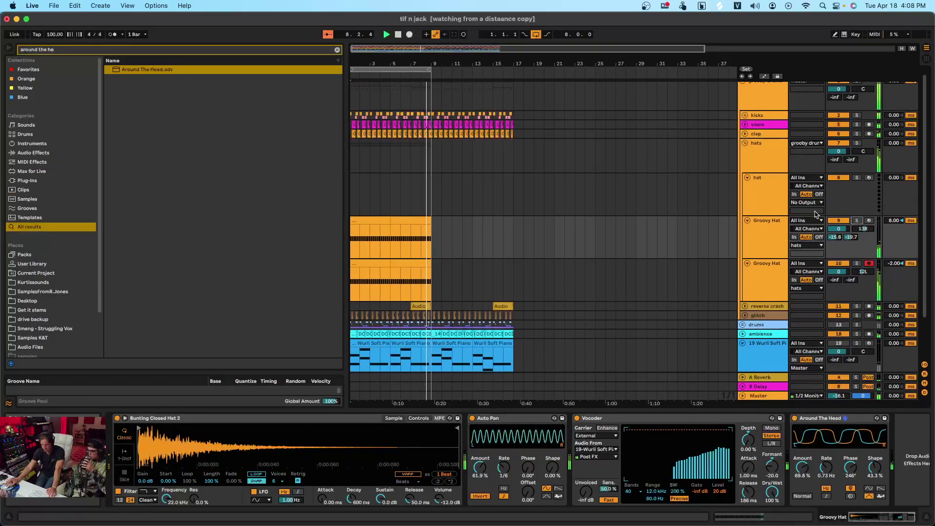
{"action": "left_click_drag", "start_coordinate": [839, 228], "coordinate": [840, 234]}
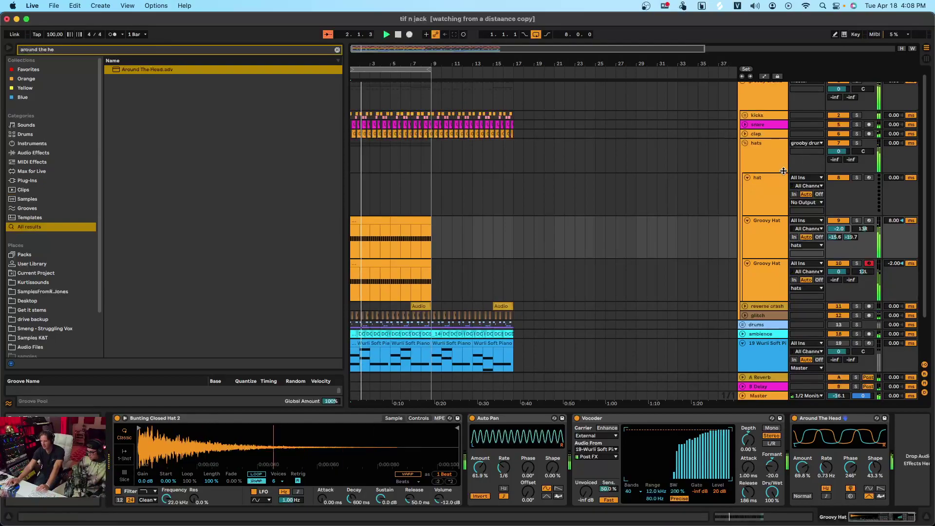
{"action": "scroll", "coordinate": [755, 99], "scroll_direction": "up", "scroll_amount": 1}
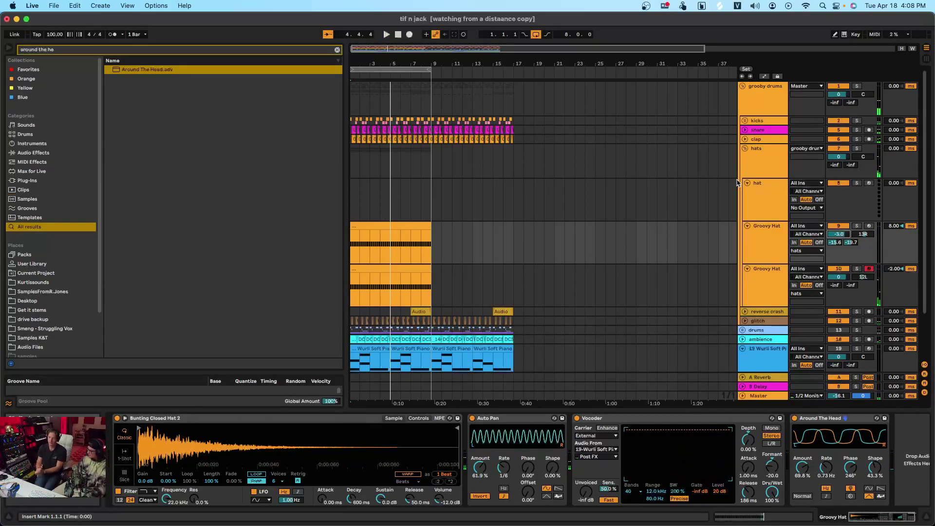
Duplicate the vocoded Groovy Hat track with all its devices
{"action": "left_click", "coordinate": [762, 241]}
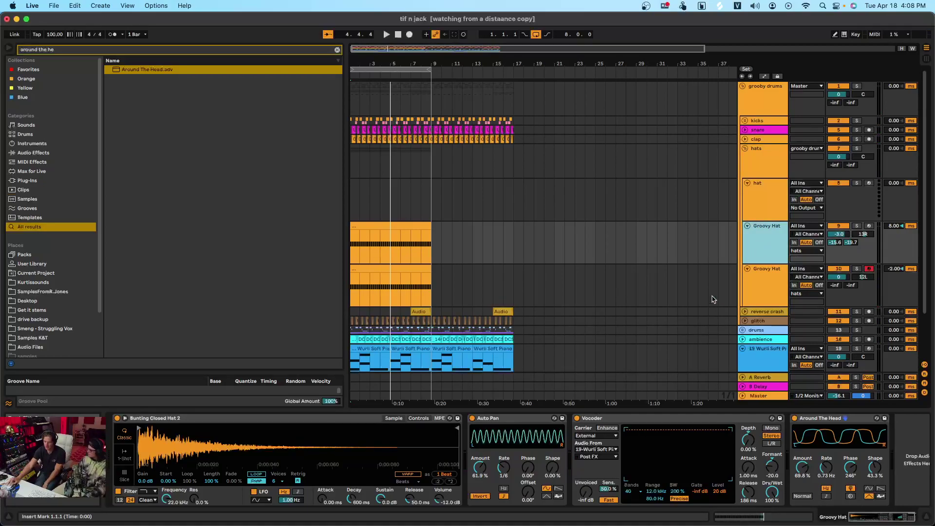
{"action": "left_click", "coordinate": [492, 419]}
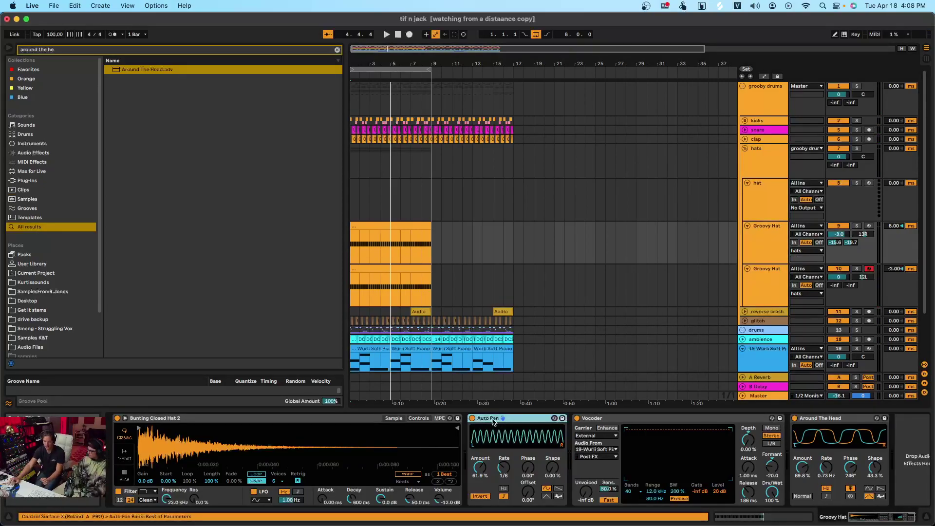
{"action": "left_click", "coordinate": [766, 247]}
{"action": "key", "text": "super+d"}
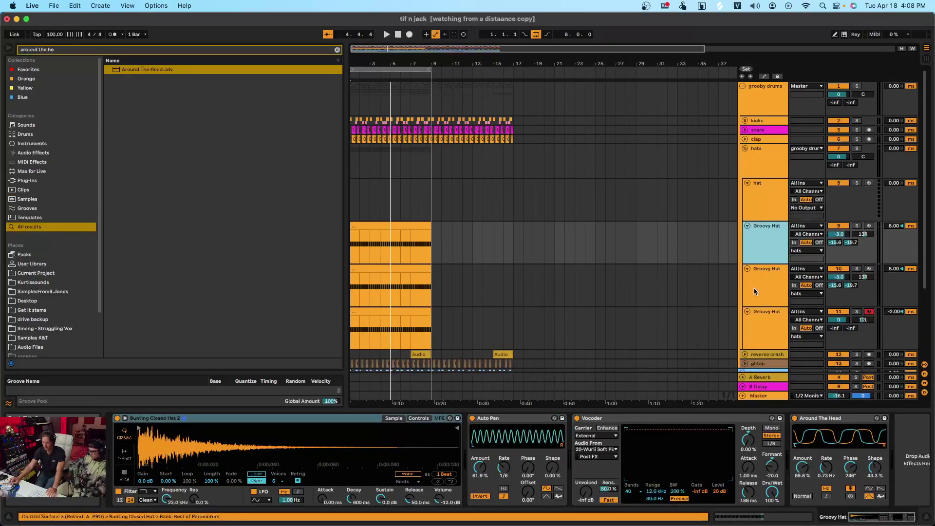
Search the browser for Serum and load the instrument onto the duplicated Groovy Hat track in place of the sampler
{"action": "left_click", "coordinate": [337, 50]}
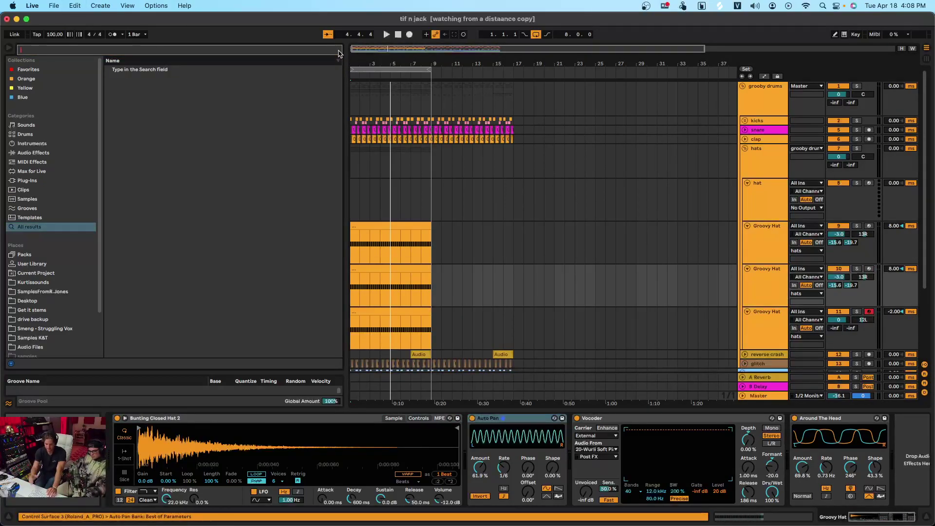
{"action": "type", "text": "plu"}
{"action": "left_click", "coordinate": [337, 49]}
{"action": "type", "text": "serum"}
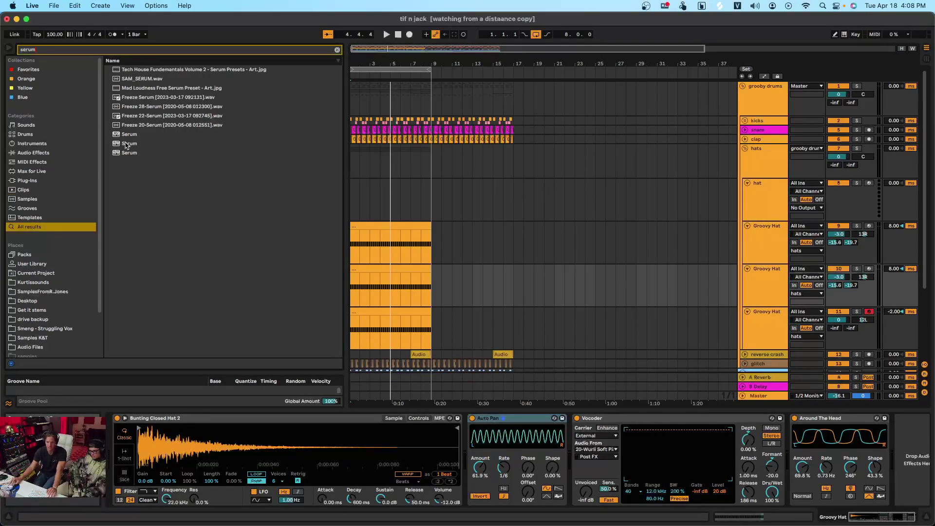
{"action": "left_click_drag", "start_coordinate": [125, 145], "coordinate": [410, 303]}
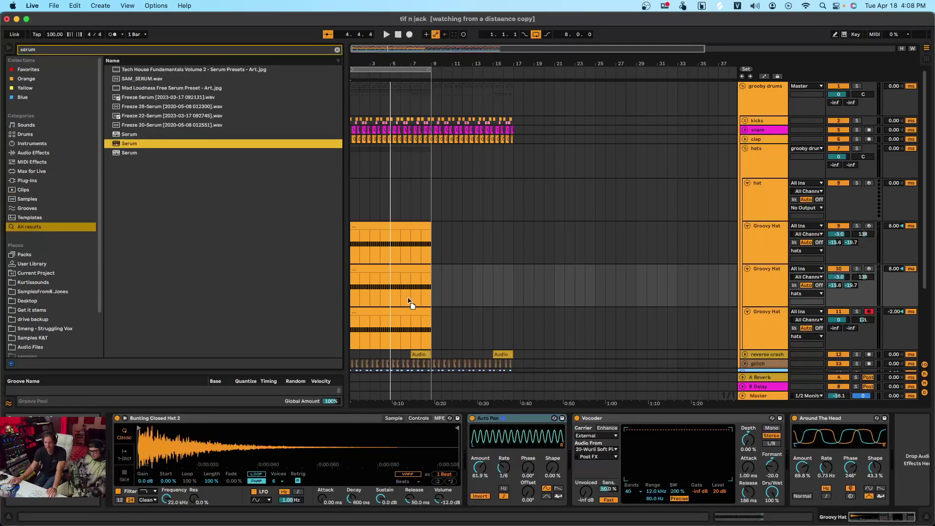
Solo the duplicated Groovy Hat track and delete its Around The Head and Vocoder devices
{"action": "left_click_drag", "start_coordinate": [780, 231], "coordinate": [847, 263]}
{"action": "left_click", "coordinate": [856, 269]}
{"action": "left_click", "coordinate": [542, 421]}
{"action": "key", "text": "Delete"}
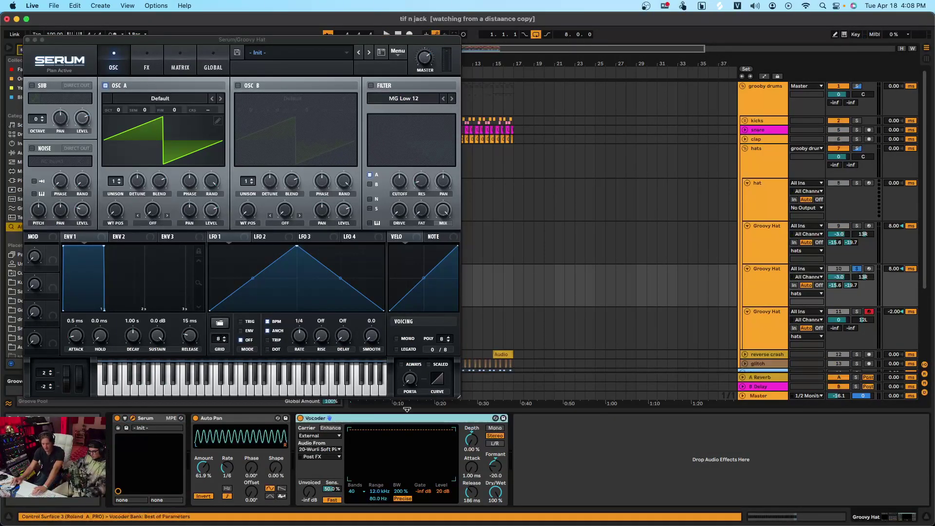
{"action": "key", "text": "Delete"}
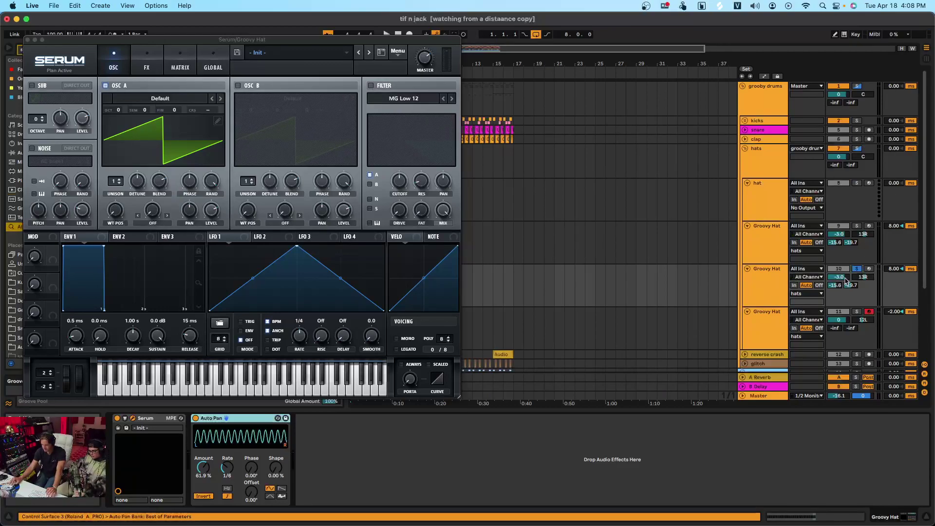
Lower the Serum track's volume and shape Env 1 with a 243 ms decay and no sustain during playback
{"action": "left_click_drag", "start_coordinate": [839, 276], "coordinate": [845, 278]}
{"action": "key", "text": "space"}
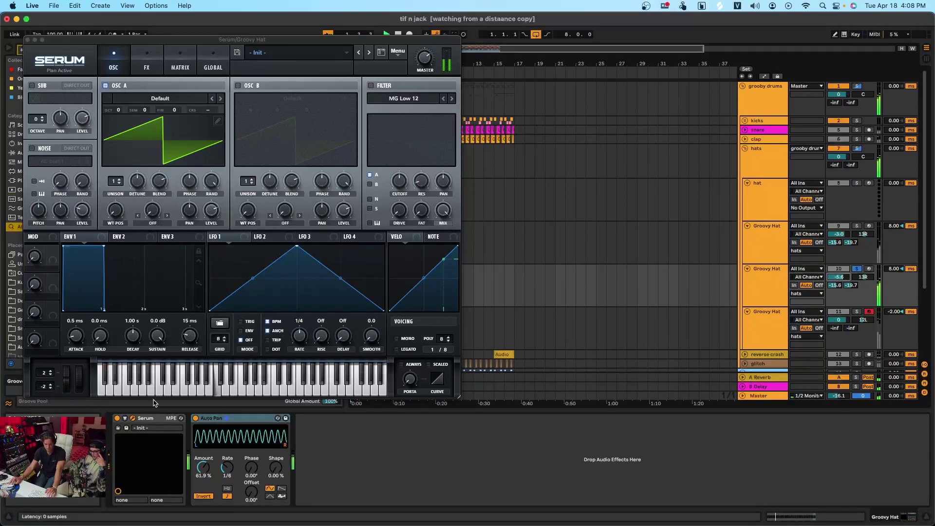
{"action": "left_click_drag", "start_coordinate": [104, 246], "coordinate": [65, 335]}
{"action": "key", "text": "space"}
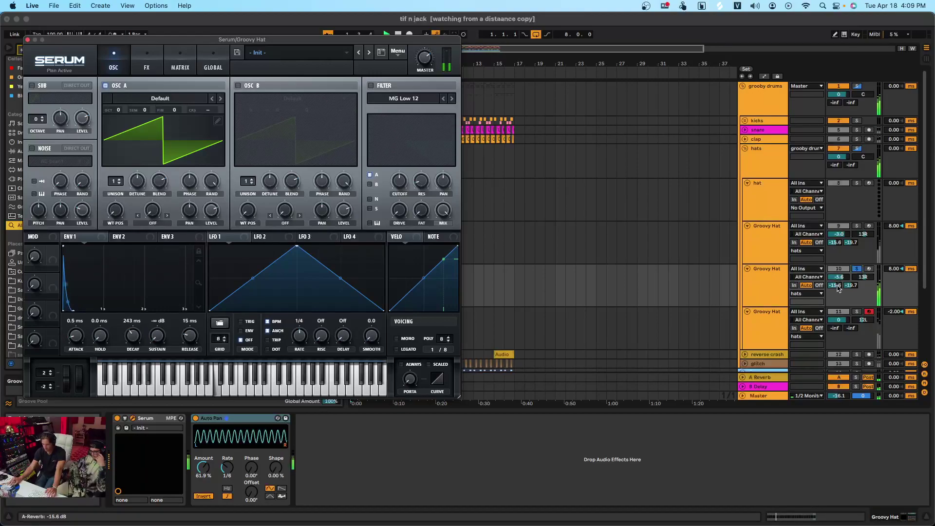
Reset the Serum track's reverb and delay sends to -inf and its track delay to 0.00 ms
{"action": "left_click", "coordinate": [838, 287]}
{"action": "key", "text": "Delete"}
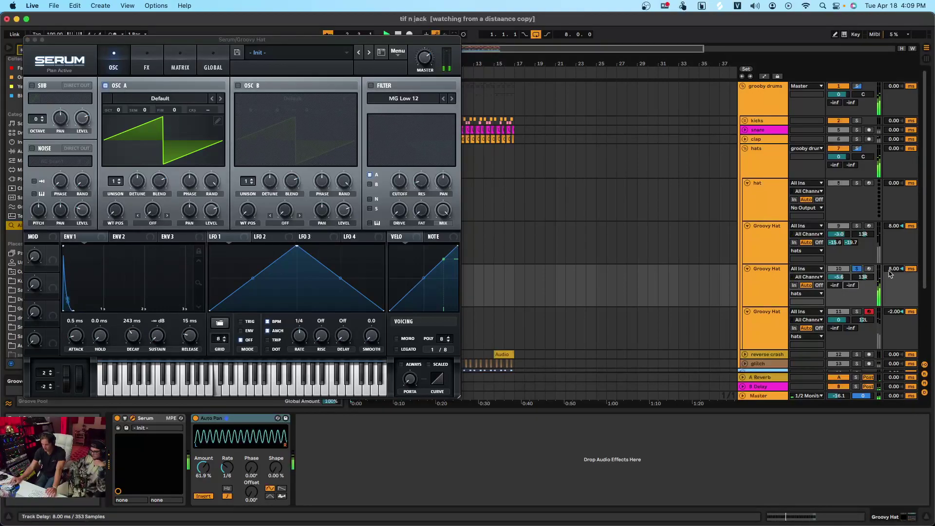
{"action": "key", "text": "Delete"}
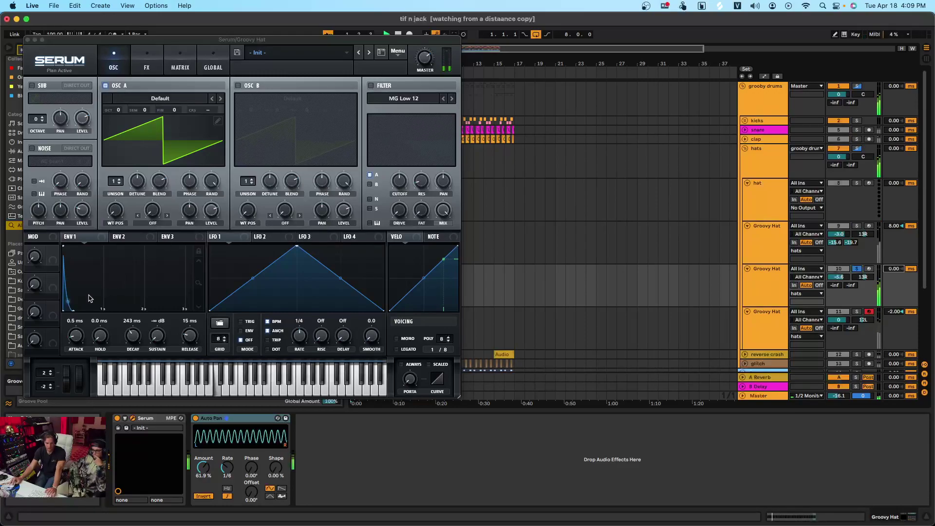
Set Serum's oscillator A to 4 unison voices with a detune of about 0.05
{"action": "left_click_drag", "start_coordinate": [111, 180], "coordinate": [135, 206]}
{"action": "left_click", "coordinate": [119, 179]}
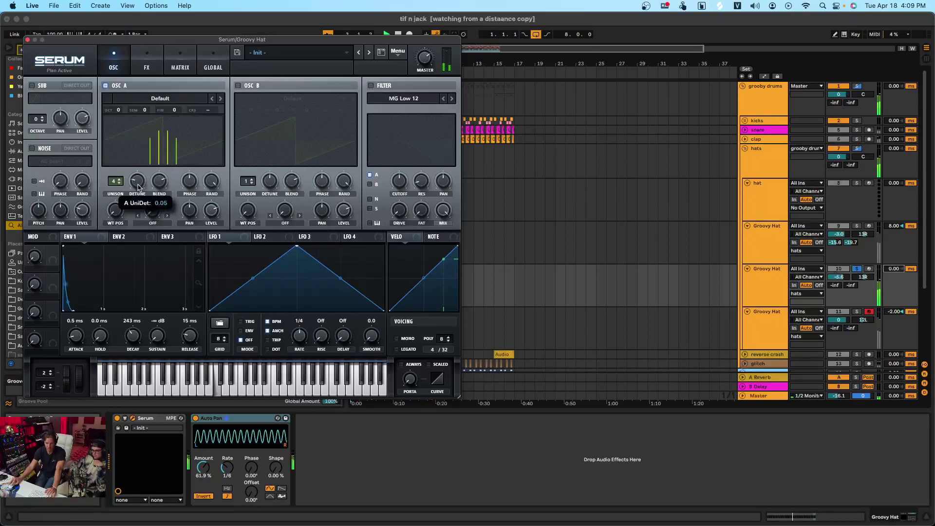
Raise the Serum track's Auto Pan amount to 89.7%, try rates of 1/4 and 5/16, and return to a faster rate
{"action": "double_click", "coordinate": [209, 469]}
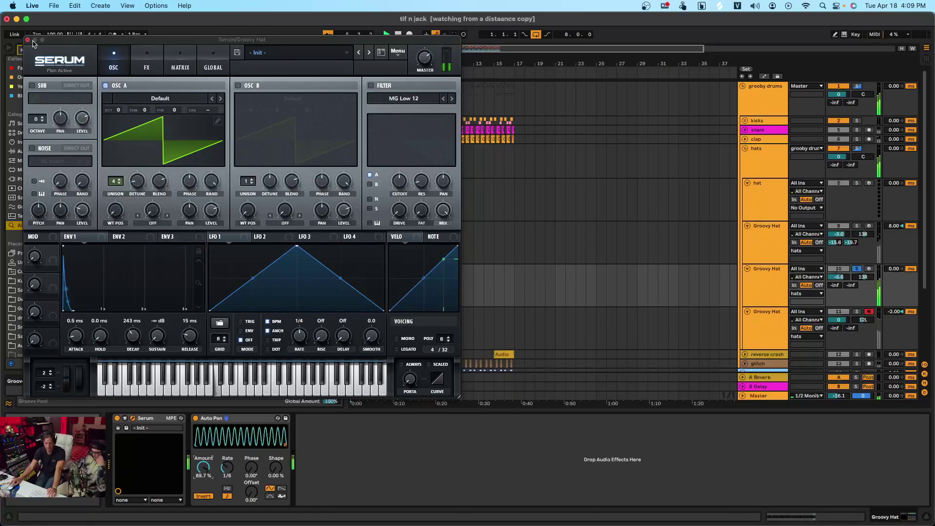
{"action": "left_click_drag", "start_coordinate": [227, 469], "coordinate": [241, 452]}
{"action": "key", "text": "Up"}
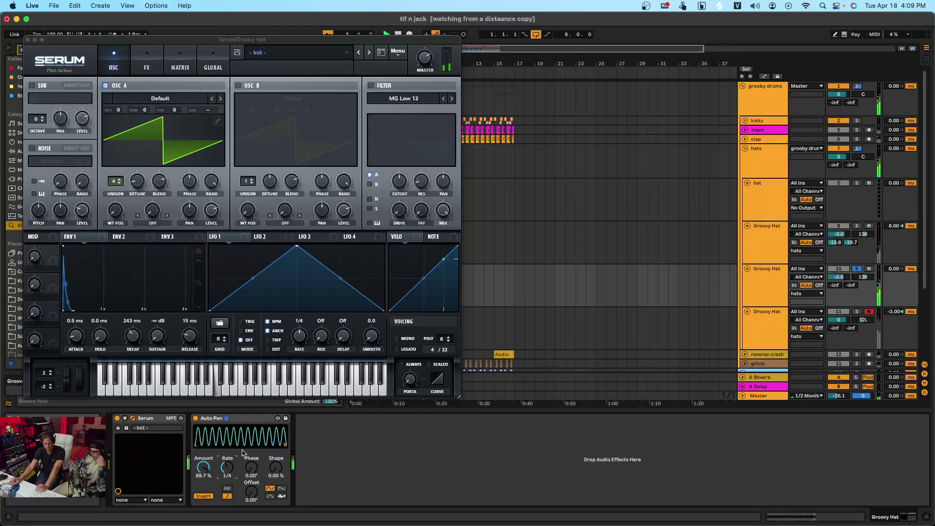
{"action": "key", "text": "Up"}
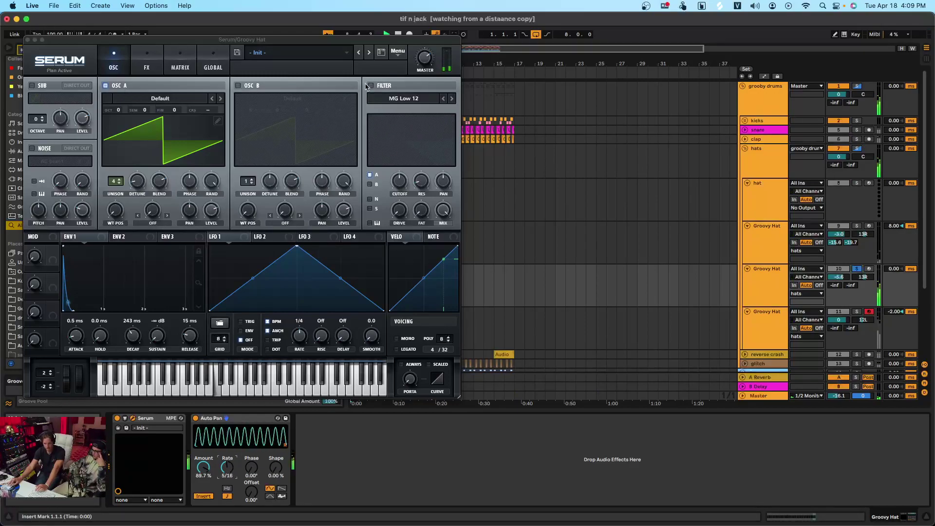
{"action": "key", "text": "Up"}
{"action": "mouse_move", "coordinate": [230, 468]}
{"action": "left_mouse_down"}
{"action": "mouse_move", "coordinate": [230, 479]}
{"action": "mouse_move", "coordinate": [224, 469]}
{"action": "left_mouse_up"}
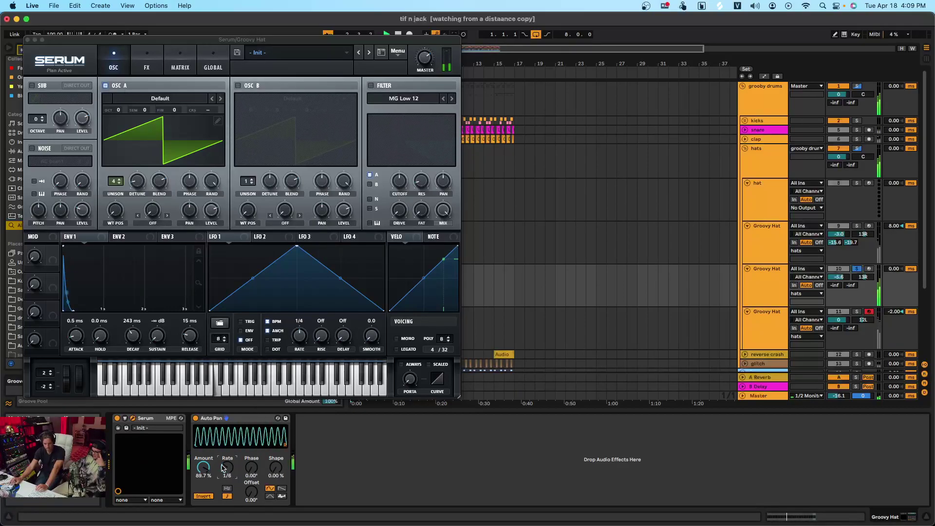
Enable Serum's MG Low 12 filter, modulate its lowered cutoff with Env 1, and set the Auto Pan amount to 100%
{"action": "left_click", "coordinate": [371, 86]}
{"action": "left_click_drag", "start_coordinate": [81, 238], "coordinate": [400, 182]}
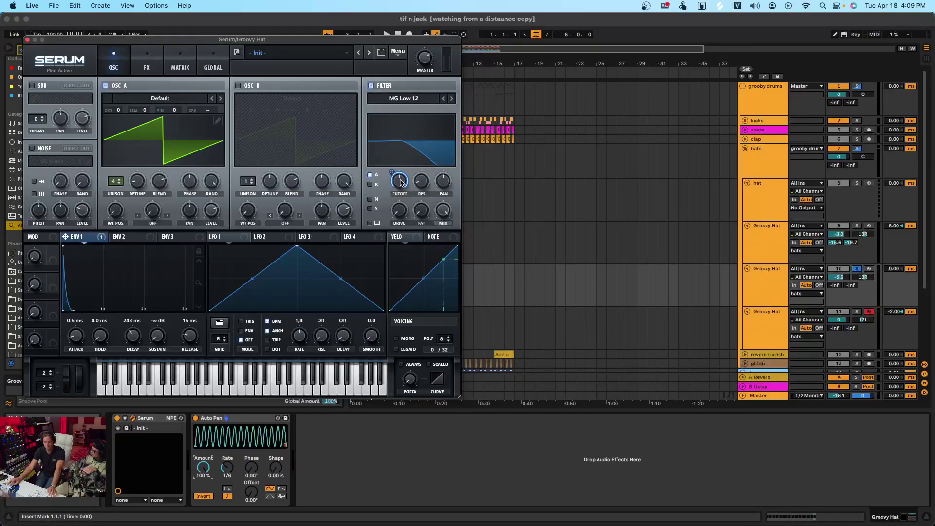
{"action": "left_click_drag", "start_coordinate": [401, 182], "coordinate": [388, 213]}
{"action": "key", "text": "space"}
{"action": "left_click_drag", "start_coordinate": [393, 178], "coordinate": [387, 184]}
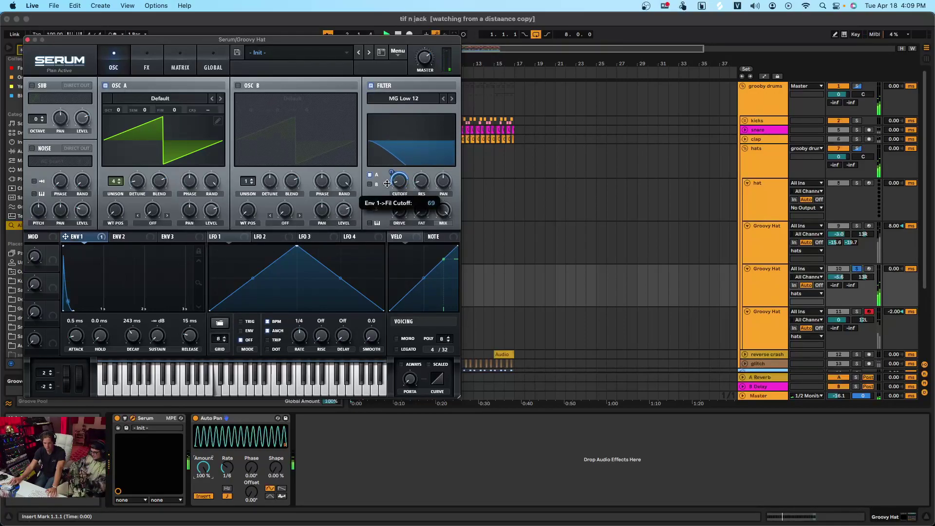
{"action": "left_click", "coordinate": [209, 468]}
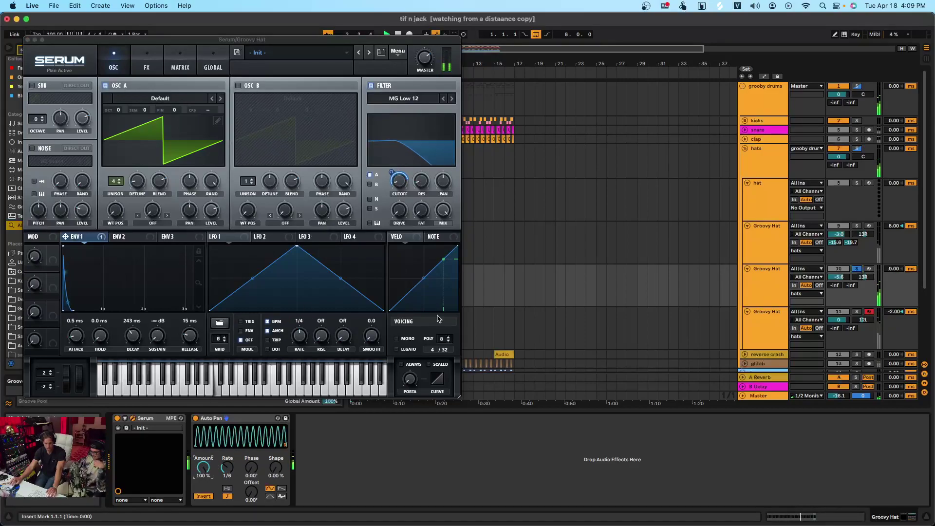
{"action": "left_click", "coordinate": [399, 183]}
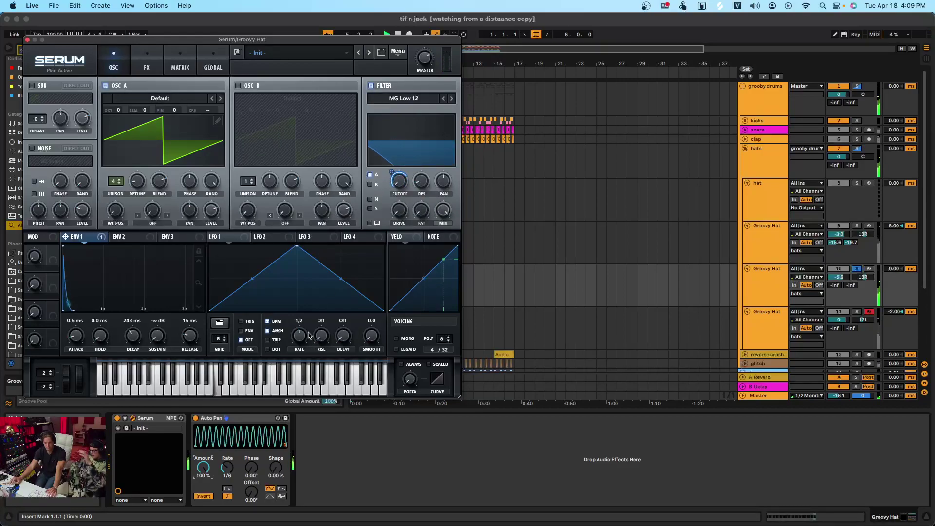
Enable triplet and dotted timing for Serum's LFO 1 and set its rate to 1/4
{"action": "left_click_drag", "start_coordinate": [298, 338], "coordinate": [297, 349]}
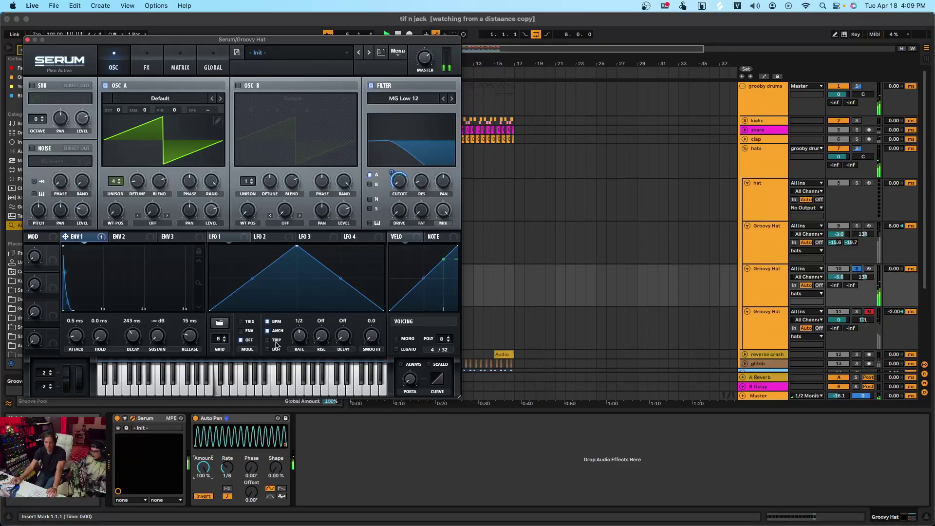
{"action": "left_click", "coordinate": [274, 340]}
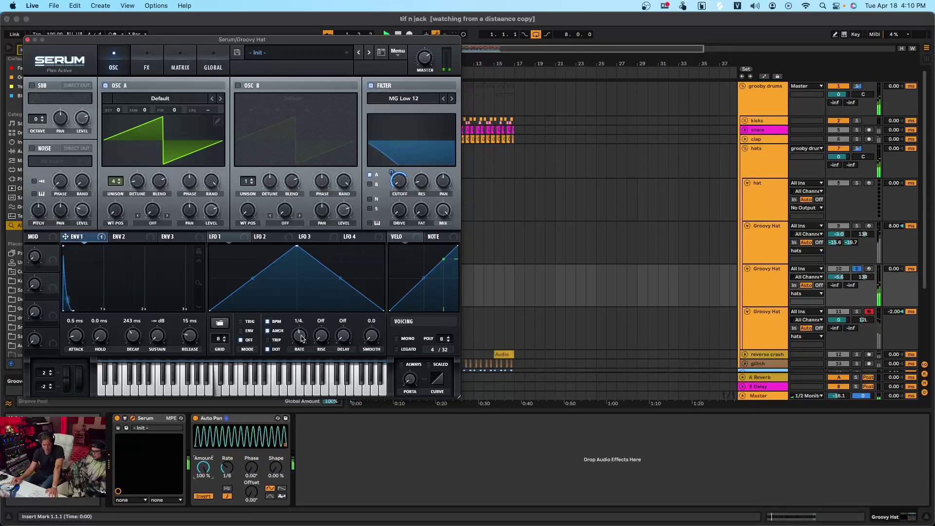
{"action": "left_click", "coordinate": [218, 238]}
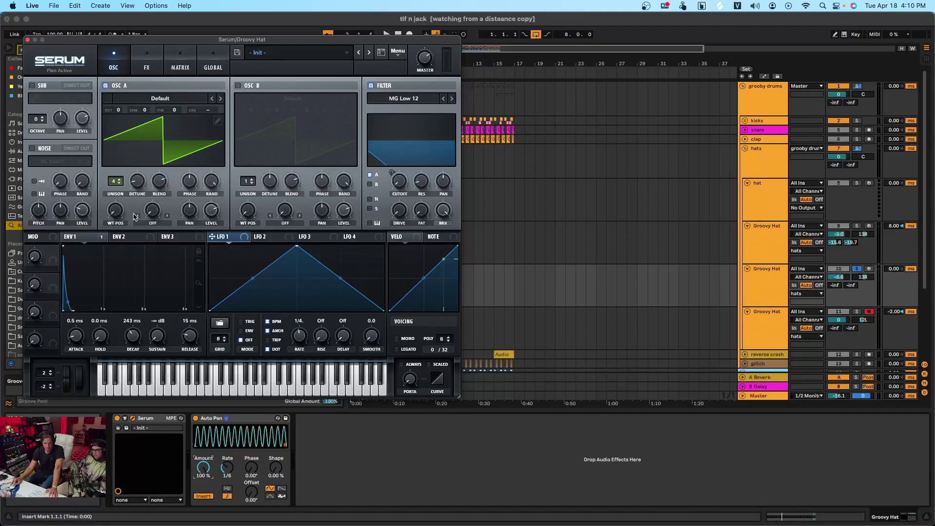
Load the Basic_Wrd wavetable into oscillator A and modulate its wavetable position with LFO 1 at 100
{"action": "left_click", "coordinate": [125, 103]}
{"action": "mouse_move", "coordinate": [171, 111]}
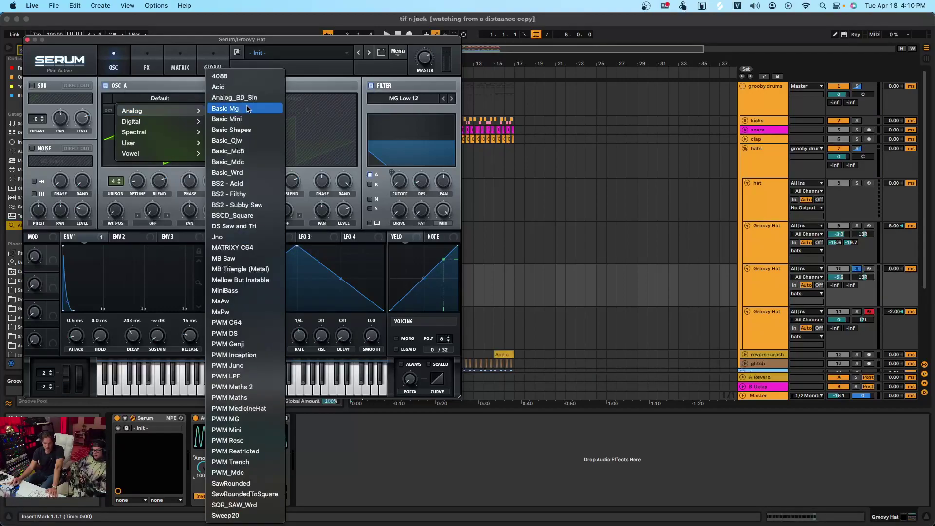
{"action": "left_click", "coordinate": [229, 173]}
{"action": "left_click_drag", "start_coordinate": [212, 237], "coordinate": [116, 215]}
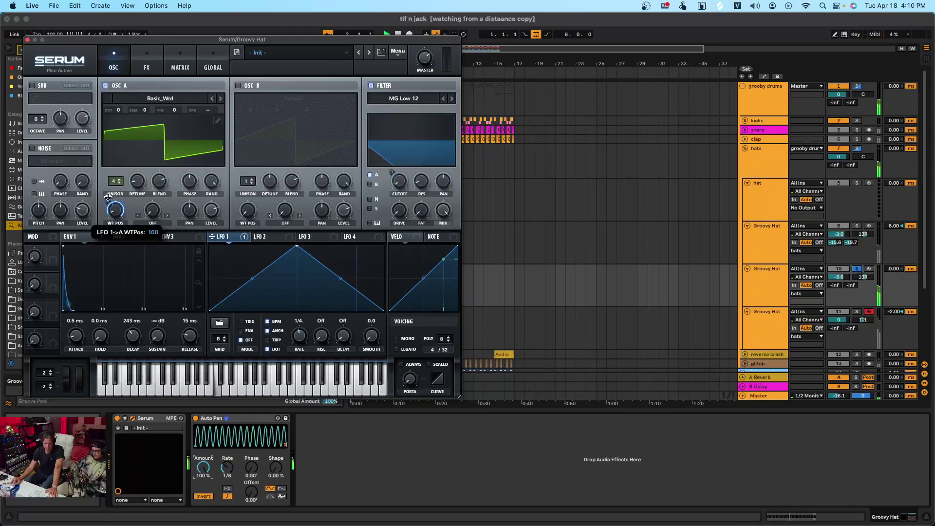
Set oscillator A's octave to -1 and reshape LFO 1 into a rising curve with a rate of 1/2
{"action": "left_click_drag", "start_coordinate": [118, 110], "coordinate": [119, 125]}
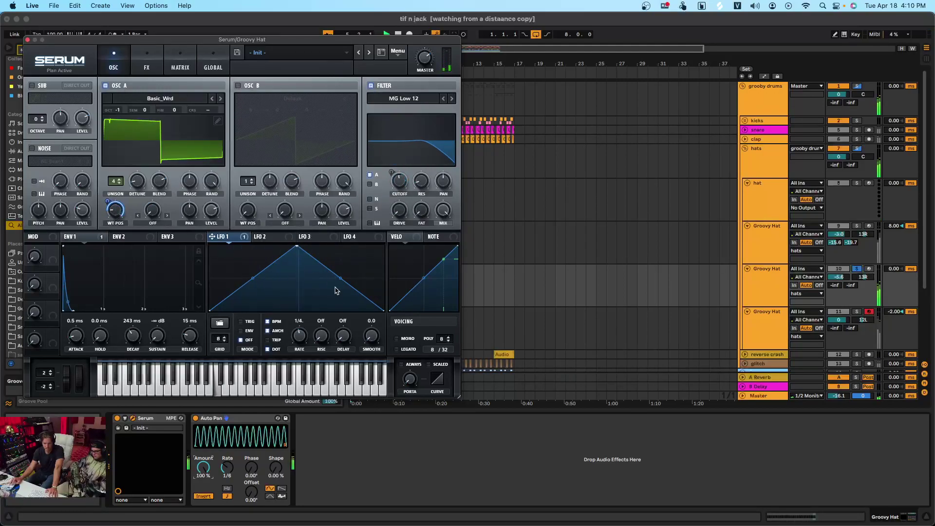
{"action": "left_click_drag", "start_coordinate": [295, 246], "coordinate": [303, 312]}
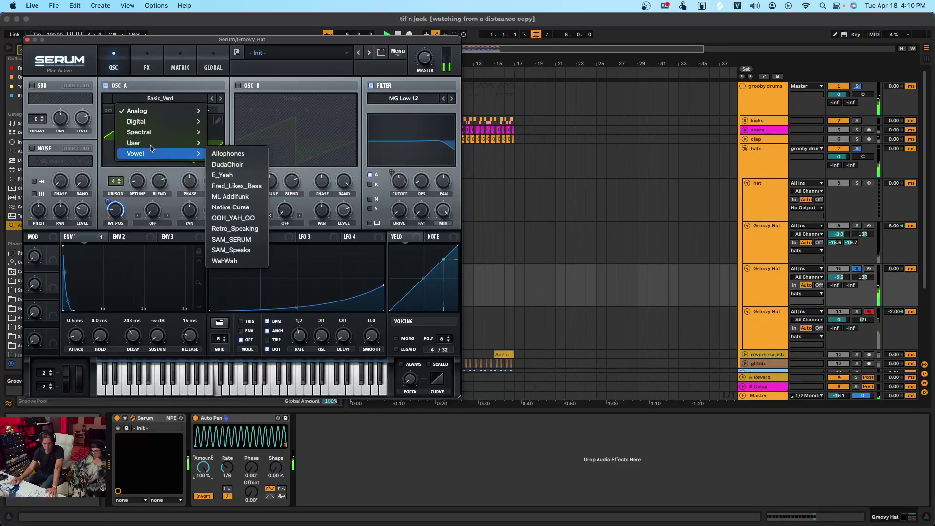
Load the digital Prime wavetable into oscillator A and lower the end point of LFO 1's curve
{"action": "mouse_move", "coordinate": [165, 132]}
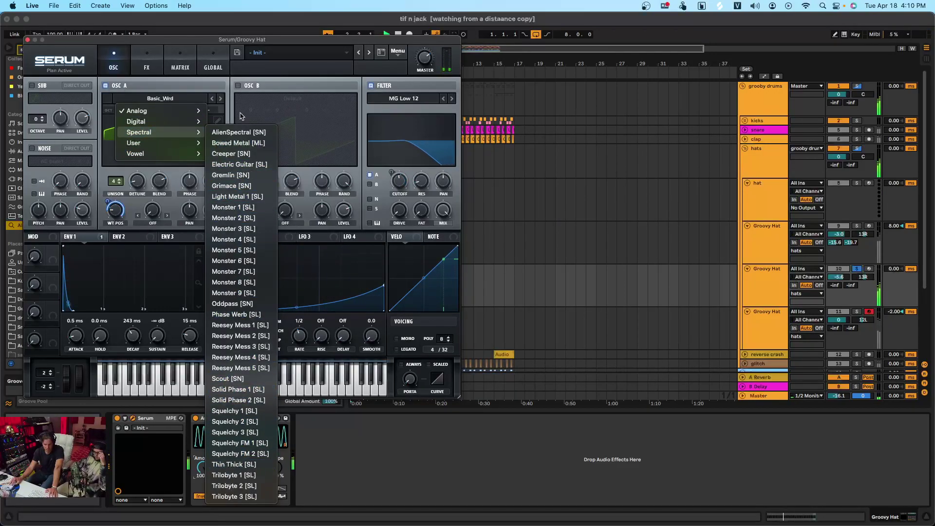
{"action": "mouse_move", "coordinate": [161, 111]}
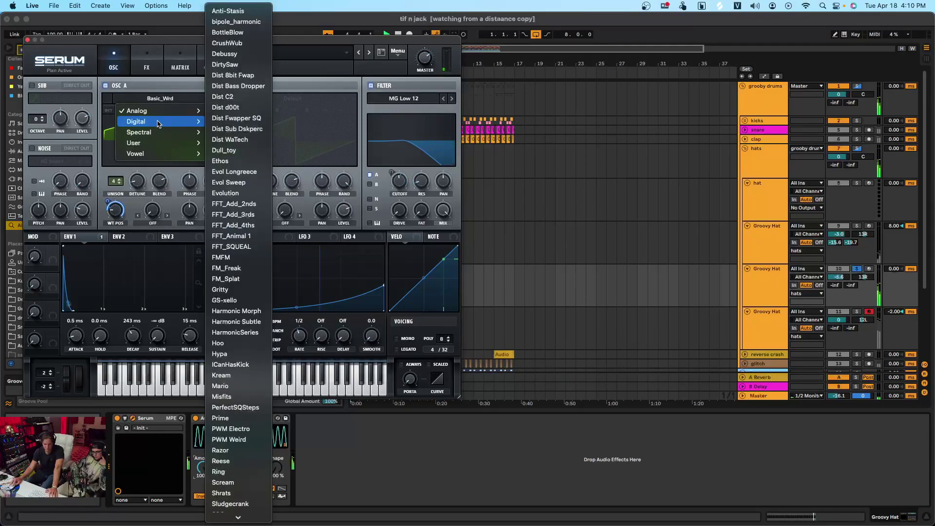
{"action": "mouse_move", "coordinate": [192, 122]}
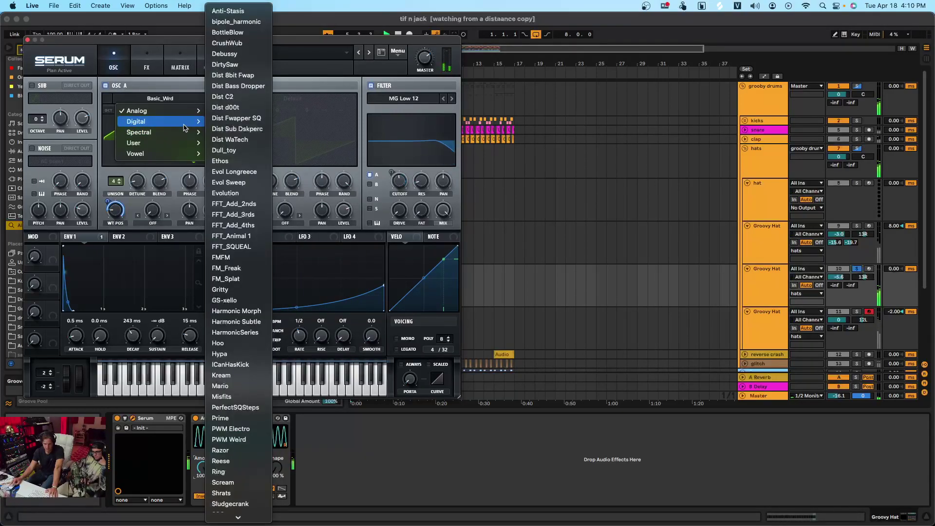
{"action": "left_click", "coordinate": [230, 418]}
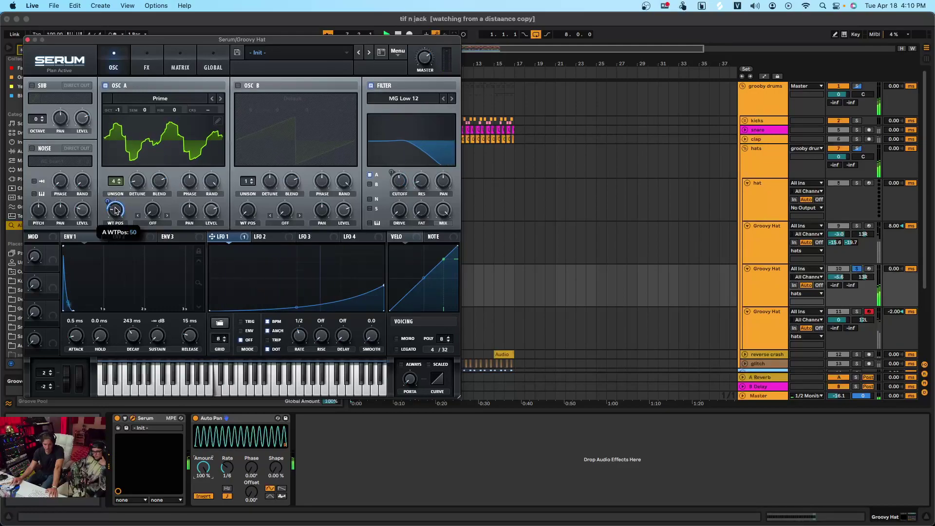
{"action": "left_click_drag", "start_coordinate": [379, 291], "coordinate": [389, 276]}
Turn on oscillator B, set its octave to -2, and adjust its detune
{"action": "left_click", "coordinate": [239, 85]}
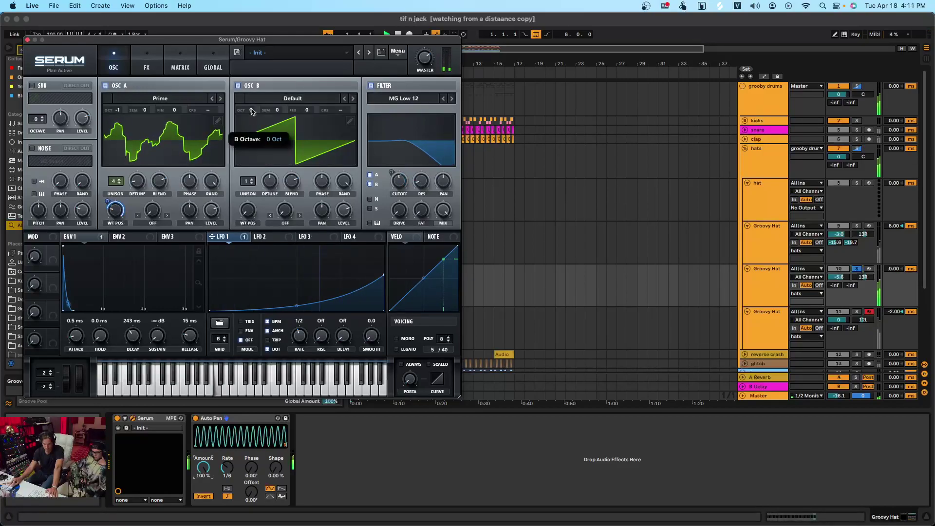
{"action": "left_click_drag", "start_coordinate": [251, 127], "coordinate": [255, 146]}
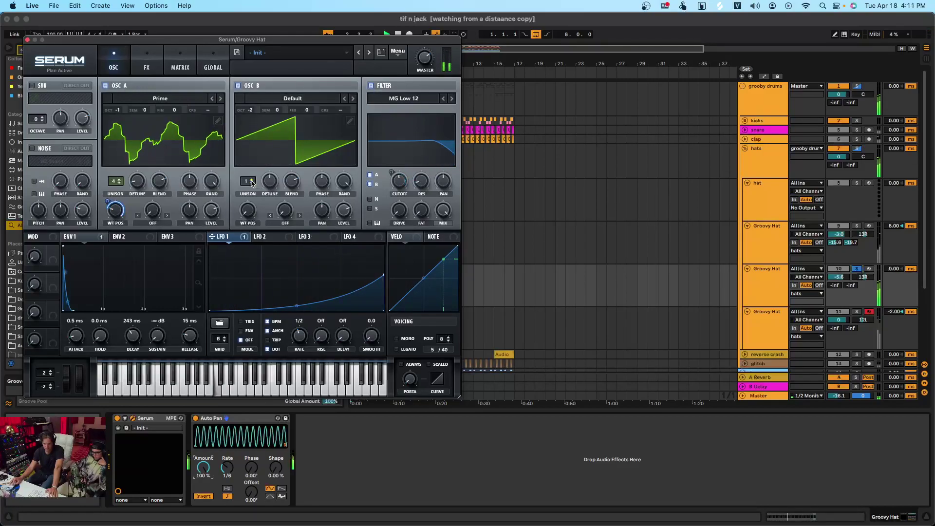
{"action": "left_click_drag", "start_coordinate": [269, 182], "coordinate": [269, 190]}
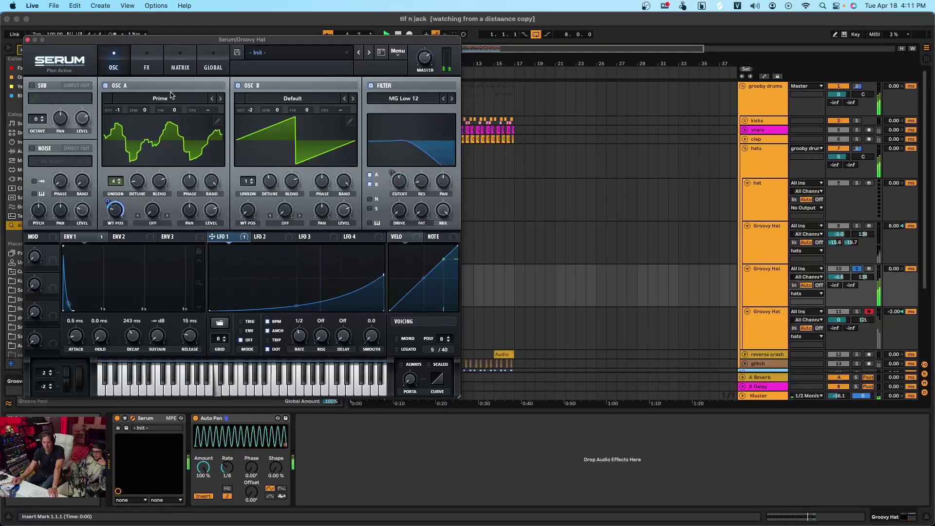
Close the Serum window and select the Serum track's Groovy Hat clips to show their notes
{"action": "left_click", "coordinate": [28, 40]}
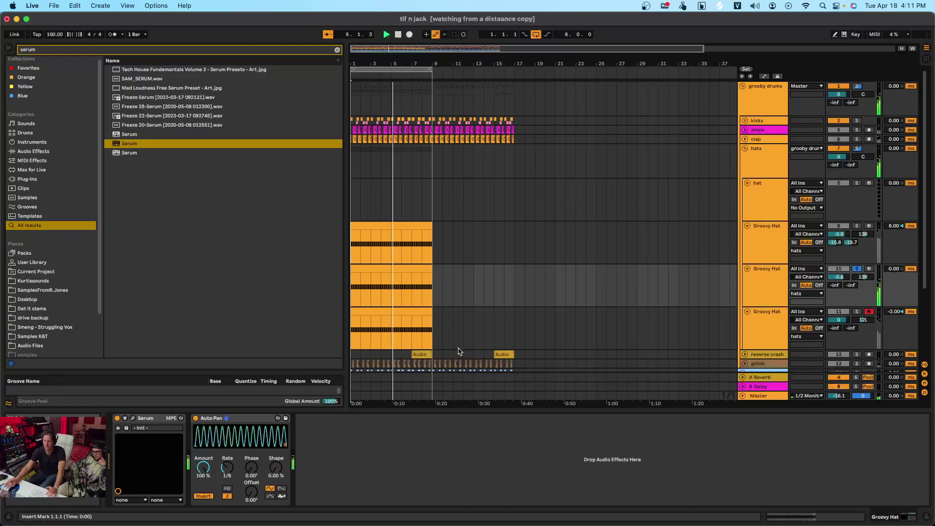
{"action": "left_click", "coordinate": [500, 295]}
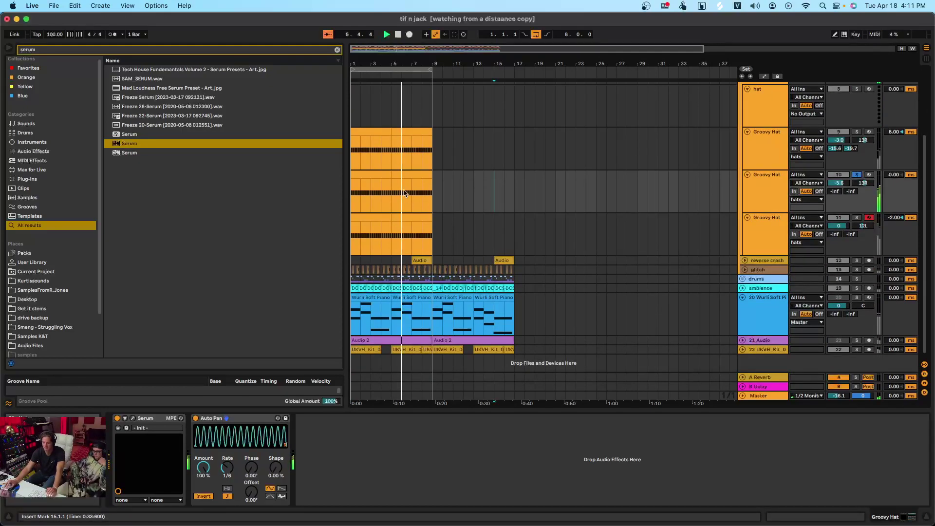
{"action": "left_click_drag", "start_coordinate": [393, 195], "coordinate": [189, 185]}
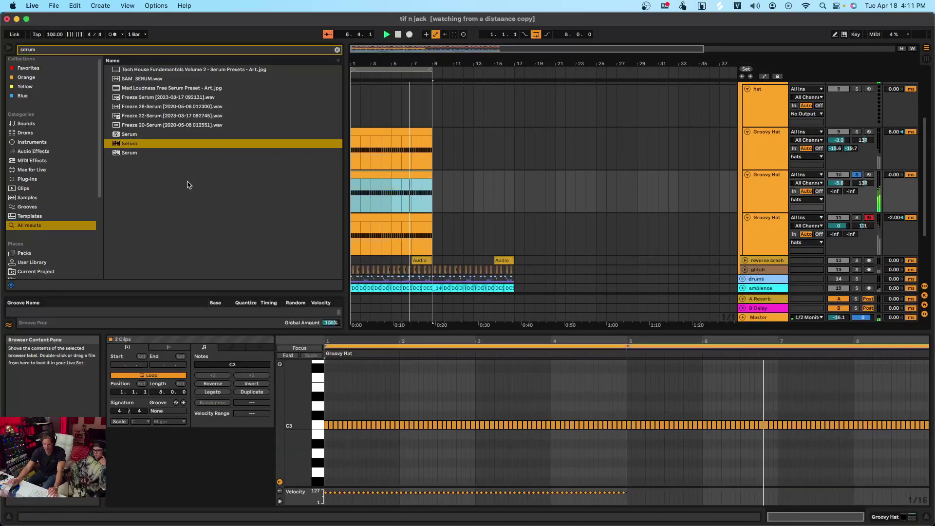
Consolidate the Serum track's Groovy Hat clips into one, and open a Wurli Soft Piano clip to check its notes and scale
{"action": "key", "text": "super+j"}
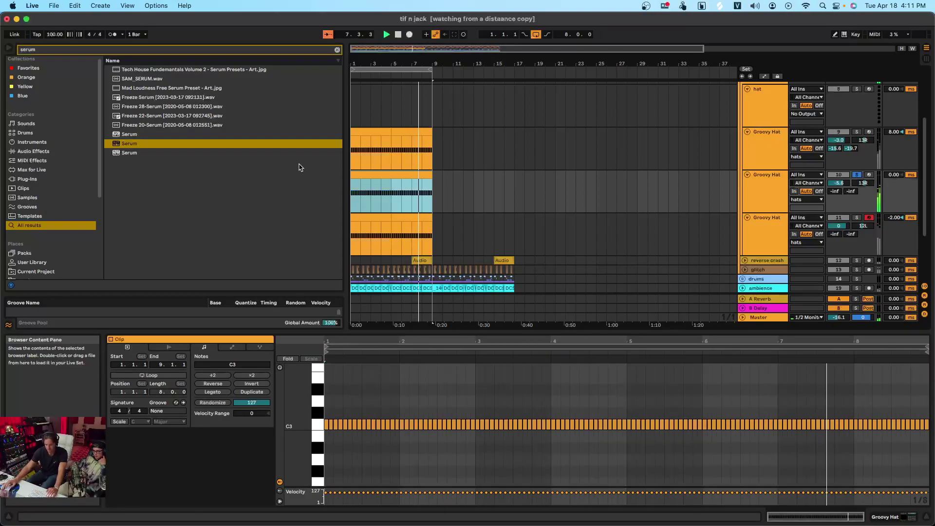
{"action": "scroll", "coordinate": [646, 198], "scroll_direction": "down", "scroll_amount": 2}
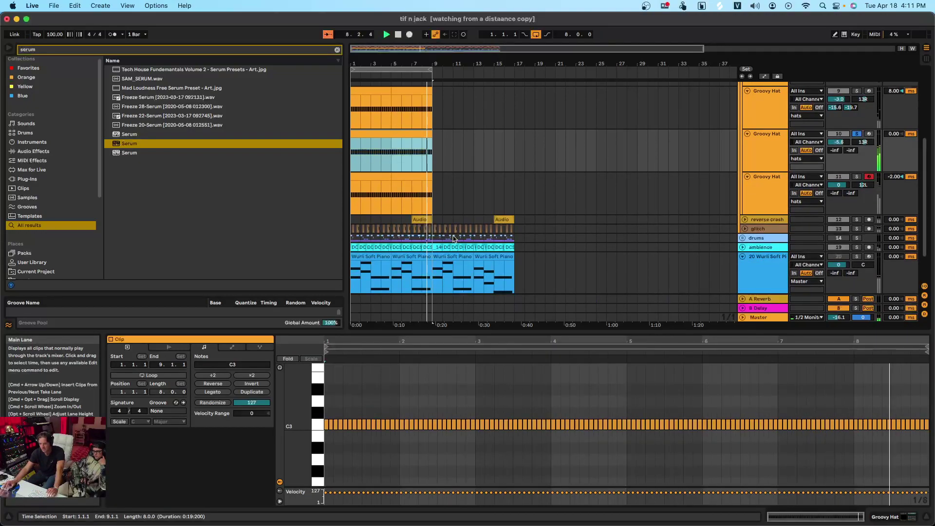
{"action": "left_click", "coordinate": [371, 279]}
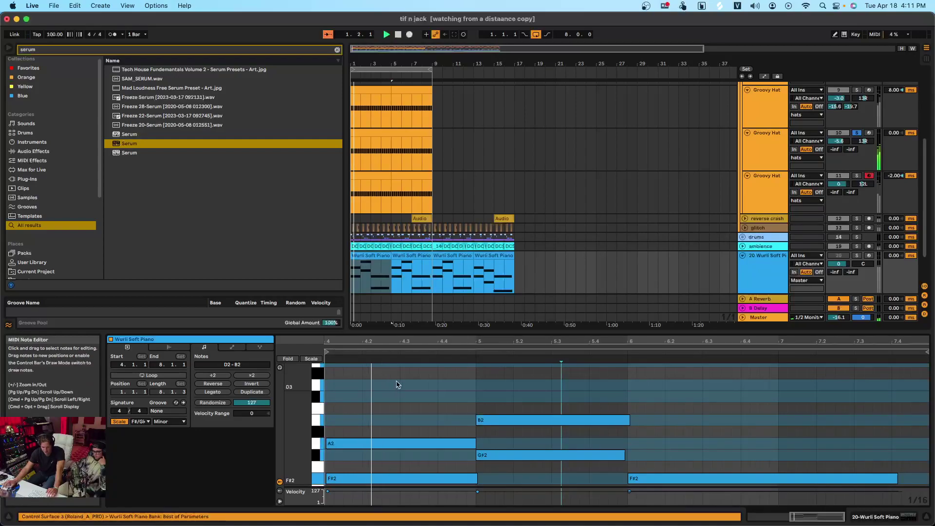
{"action": "scroll", "coordinate": [467, 437], "scroll_direction": "down", "scroll_amount": 4}
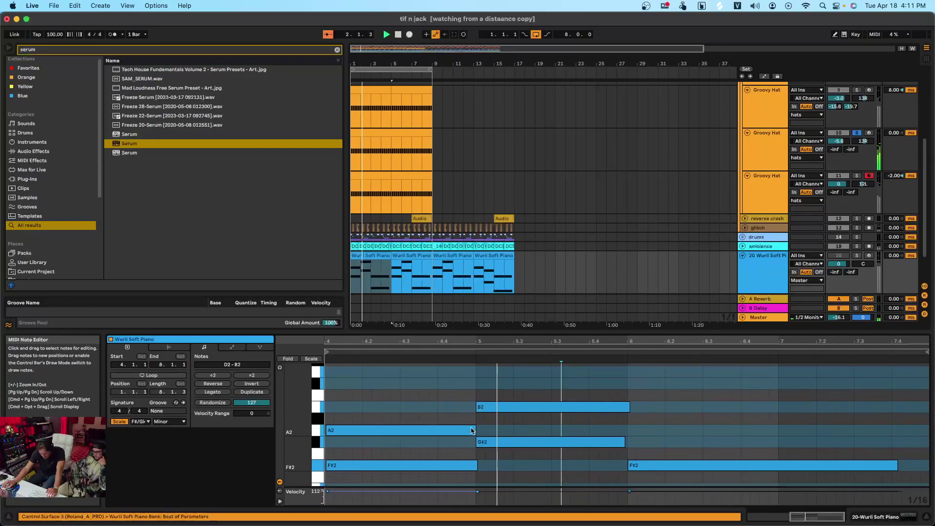
{"action": "scroll", "coordinate": [390, 142], "scroll_direction": "down", "scroll_amount": 2}
Transpose all the notes in the Serum track's consolidated hat clip to F#2
{"action": "left_click", "coordinate": [389, 140]}
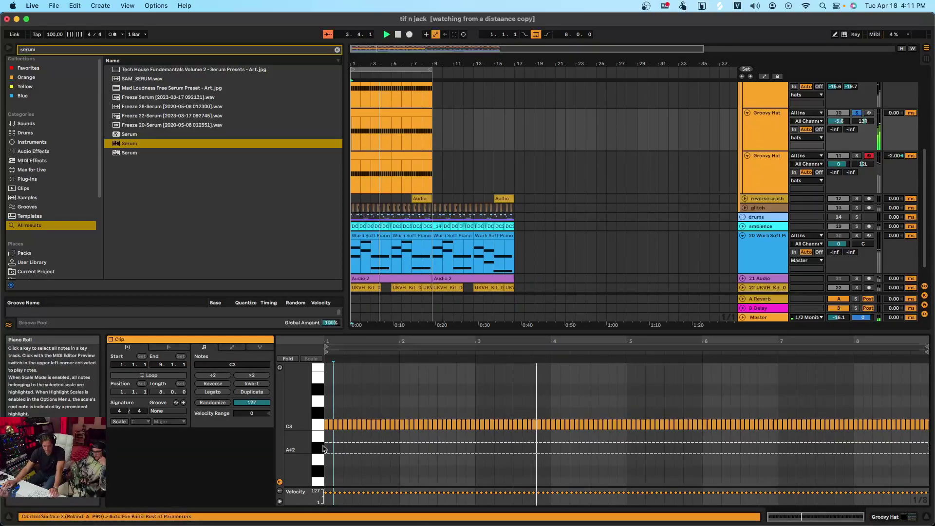
{"action": "key", "text": "super+a"}
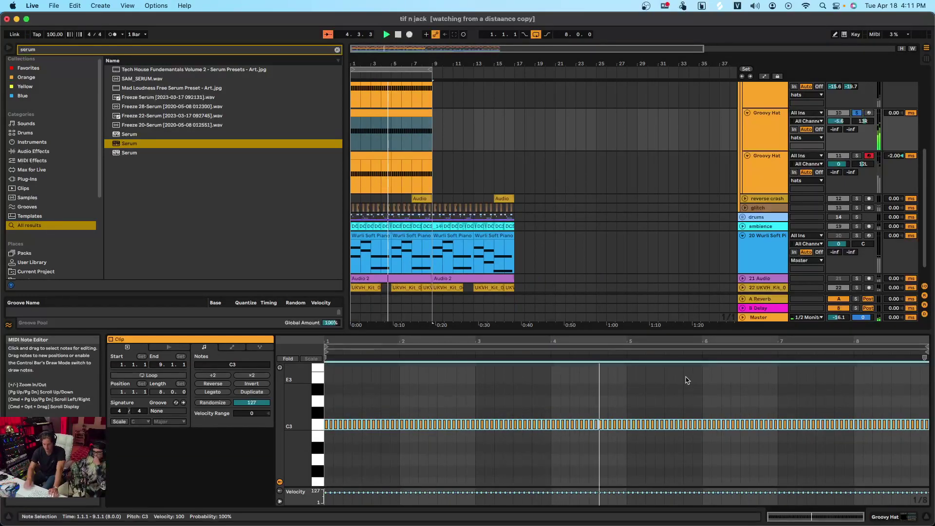
{"action": "key", "text": "Up"}
{"action": "key", "text": "Up"}
{"action": "key", "text": "Up"}
{"action": "key", "text": "Up"}
{"action": "key", "text": "Up"}
{"action": "key", "text": "Up"}
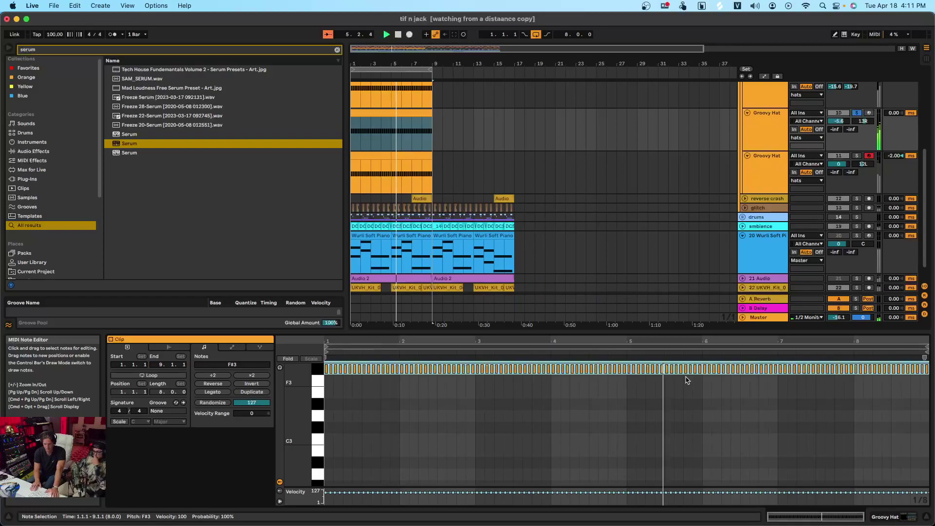
{"action": "scroll", "coordinate": [385, 390], "scroll_direction": "up", "scroll_amount": 2}
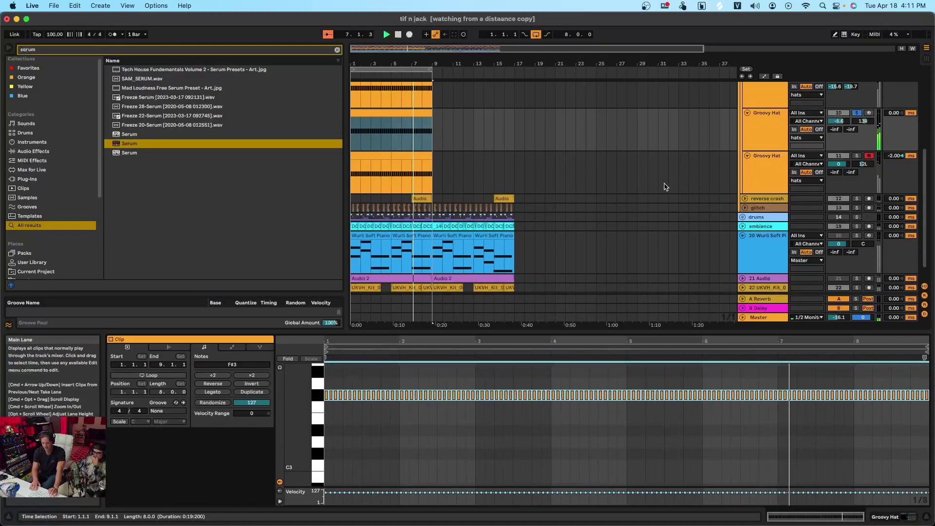
{"action": "key", "text": "shift+Down"}
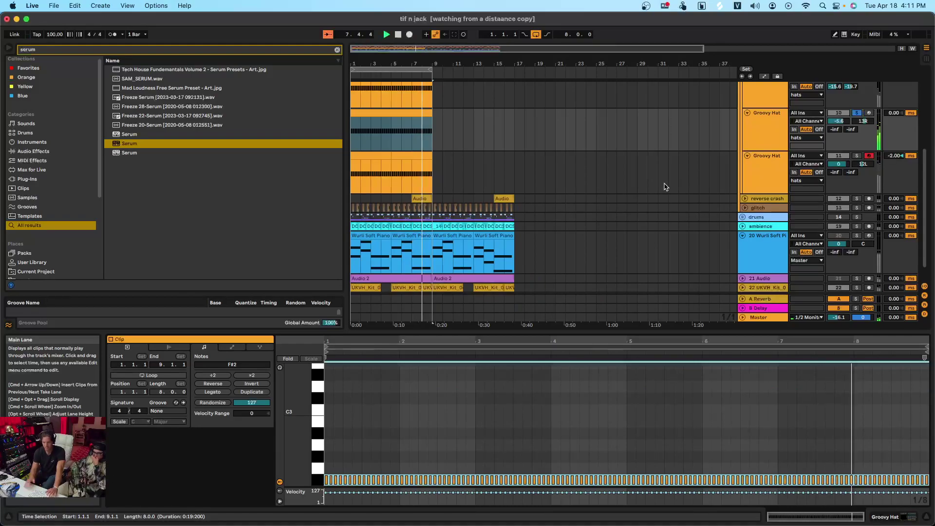
Set the Serum Groovy Hat track's volume to -4.1 dB and center its panning
{"action": "scroll", "coordinate": [736, 269], "scroll_direction": "up", "scroll_amount": 3}
{"action": "scroll", "coordinate": [735, 268], "scroll_direction": "up", "scroll_amount": 4}
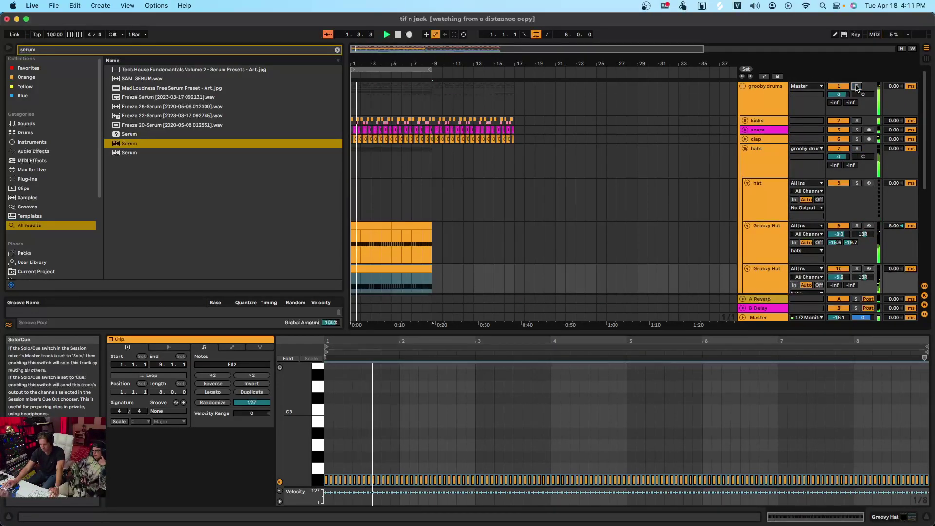
{"action": "scroll", "coordinate": [654, 193], "scroll_direction": "down", "scroll_amount": 3}
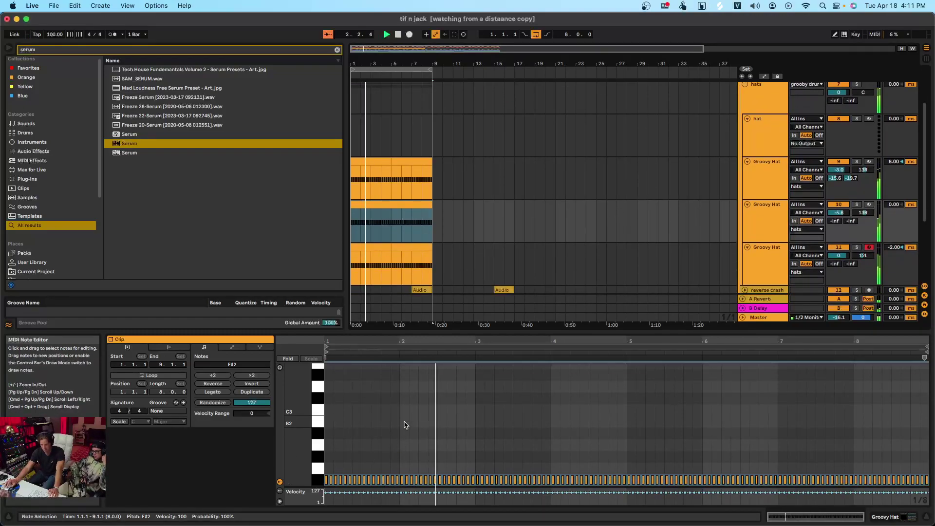
{"action": "left_click", "coordinate": [403, 426]}
{"action": "left_click_drag", "start_coordinate": [838, 213], "coordinate": [838, 206]}
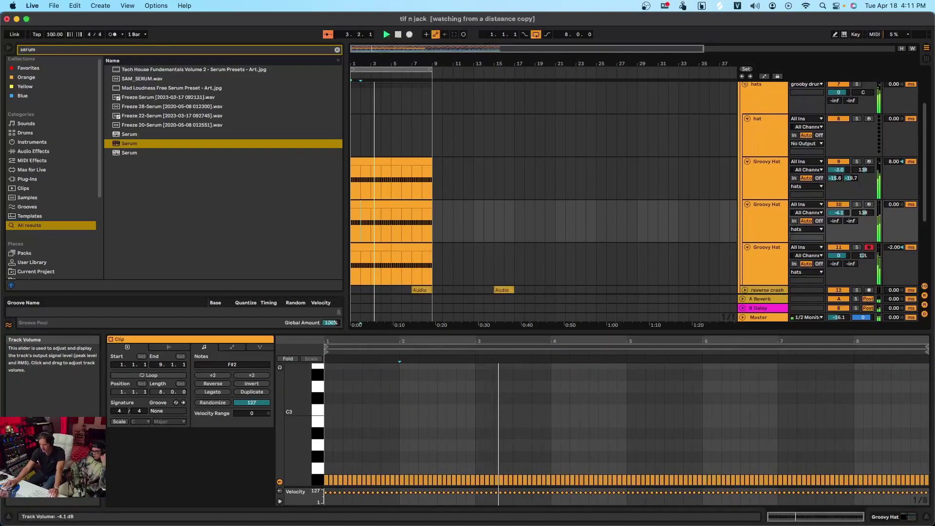
{"action": "left_click", "coordinate": [861, 213]}
{"action": "key", "text": "Delete"}
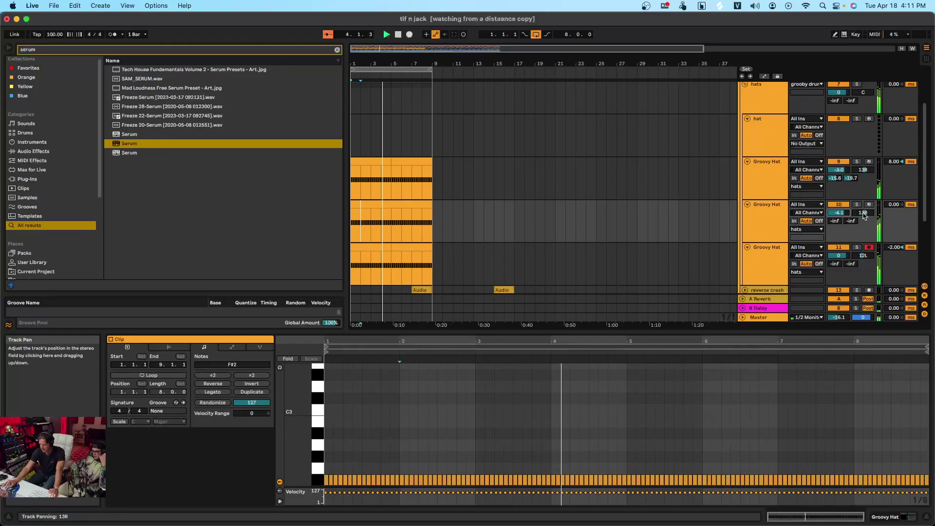
{"action": "scroll", "coordinate": [401, 433], "scroll_direction": "up", "scroll_amount": 1}
{"action": "scroll", "coordinate": [385, 434], "scroll_direction": "down", "scroll_amount": 1}
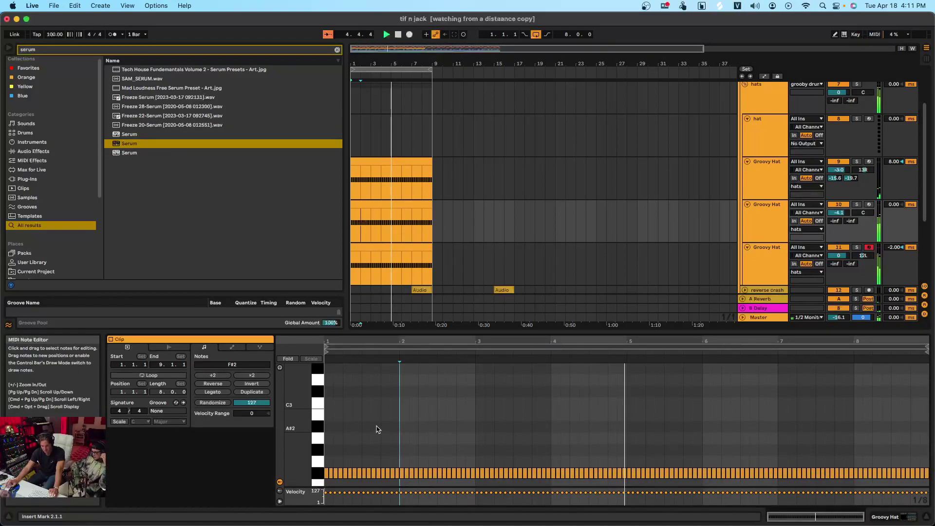
{"action": "left_click", "coordinate": [351, 443]}
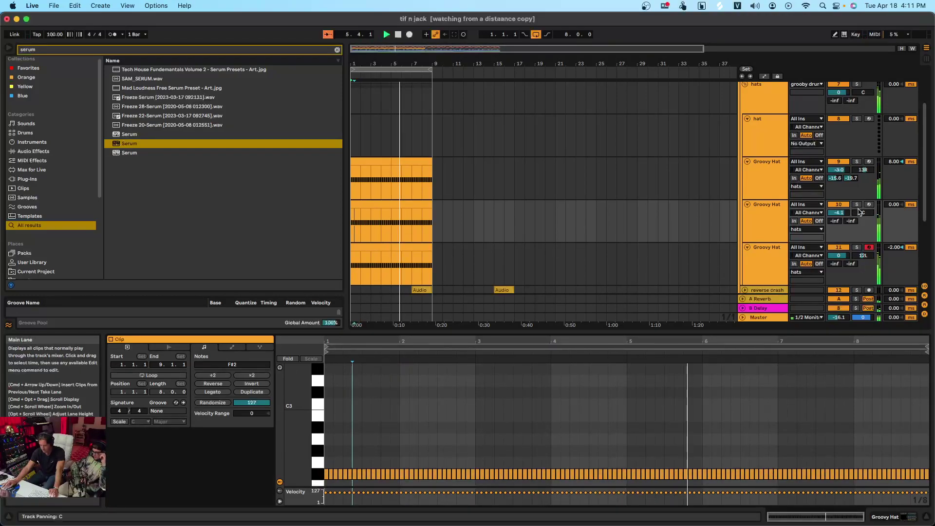
Add a Saturator after Auto Pan on the Serum hat track with 9.71 dB drive, -1.14 dB output and 67.5% dry/wet
{"action": "left_click", "coordinate": [755, 216]}
{"action": "double_click", "coordinate": [755, 216]}
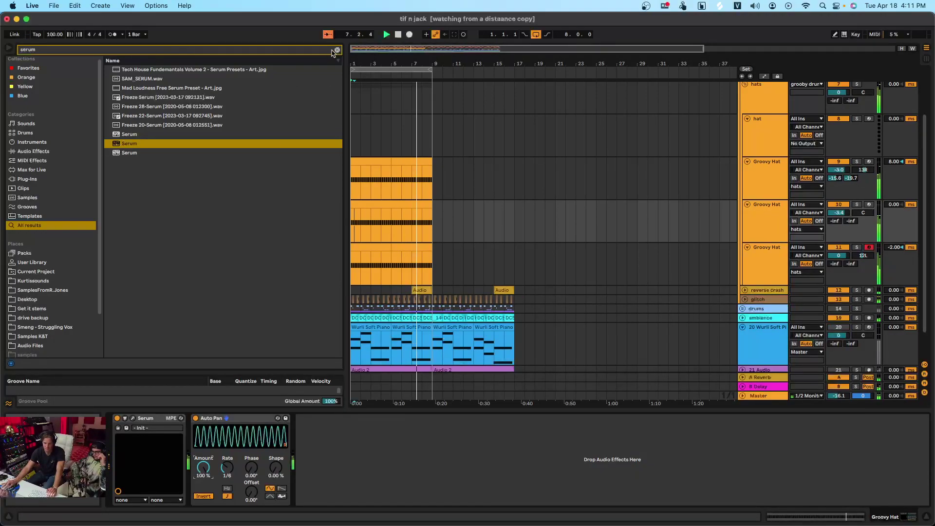
{"action": "left_click", "coordinate": [338, 50]}
{"action": "type", "text": "satur"}
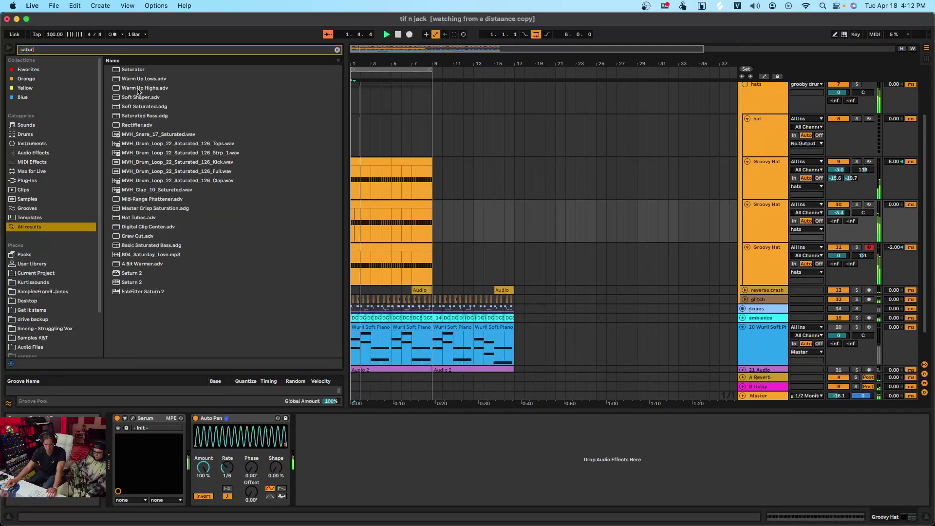
{"action": "double_click", "coordinate": [133, 69]}
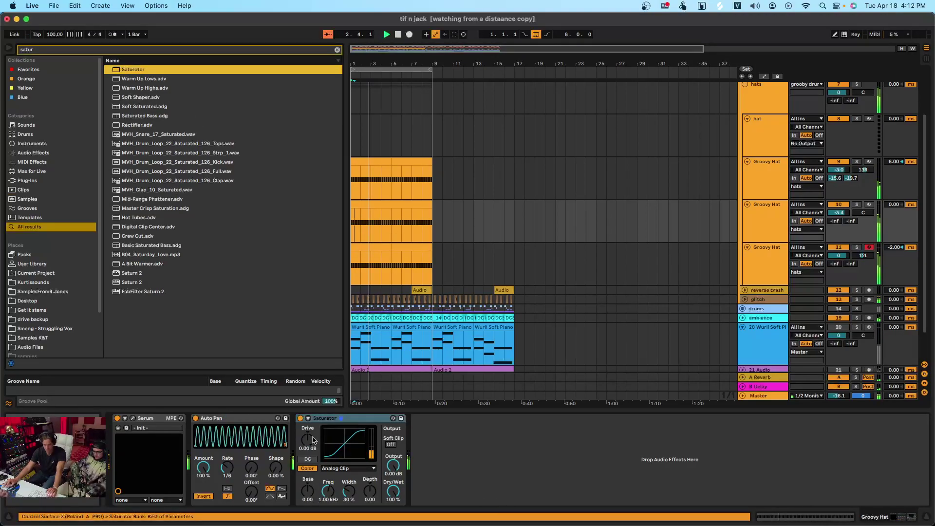
{"action": "left_click_drag", "start_coordinate": [307, 440], "coordinate": [308, 431]}
{"action": "left_click_drag", "start_coordinate": [393, 491], "coordinate": [393, 499]}
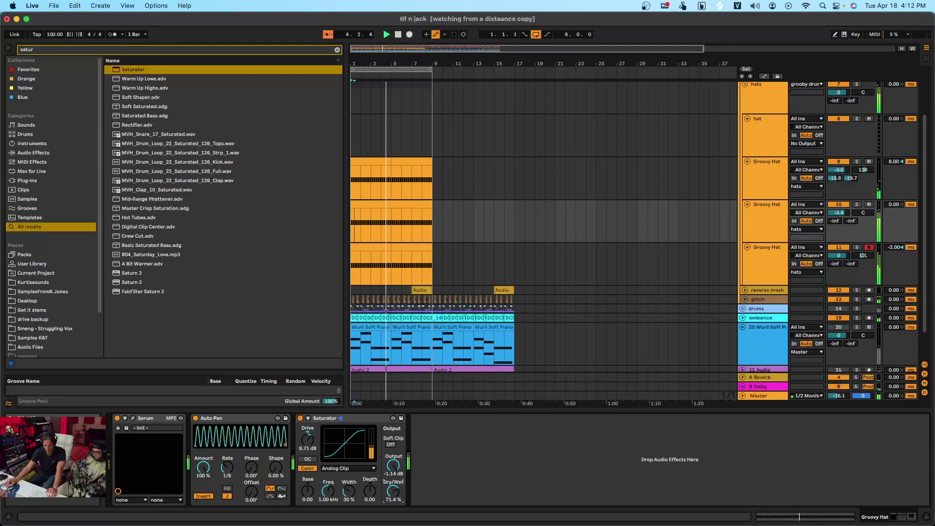
Add an EQ Eight after the Saturator and cut the lows with a low shelf at 138 Hz
{"action": "left_click", "coordinate": [337, 50]}
{"action": "type", "text": "eq"}
{"action": "key", "text": "Down"}
{"action": "key", "text": "Return"}
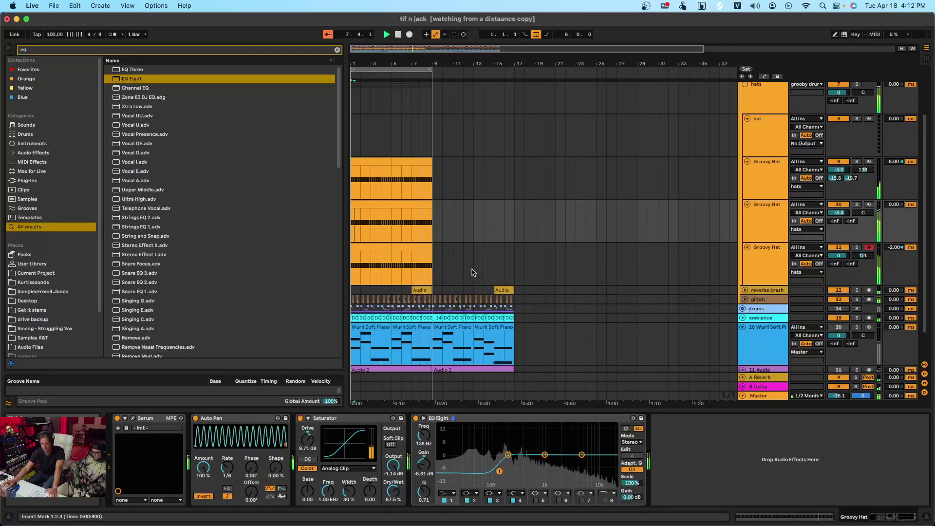
{"action": "scroll", "coordinate": [546, 270], "scroll_direction": "down", "scroll_amount": 2}
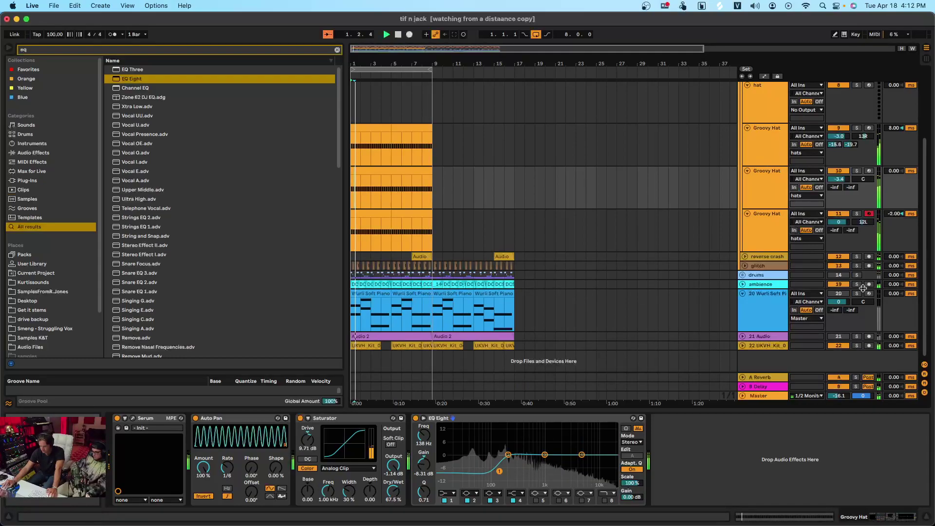
Collapse the hats group and select its clips from bar 1 to bar 9
{"action": "scroll", "coordinate": [410, 152], "scroll_direction": "up", "scroll_amount": 6}
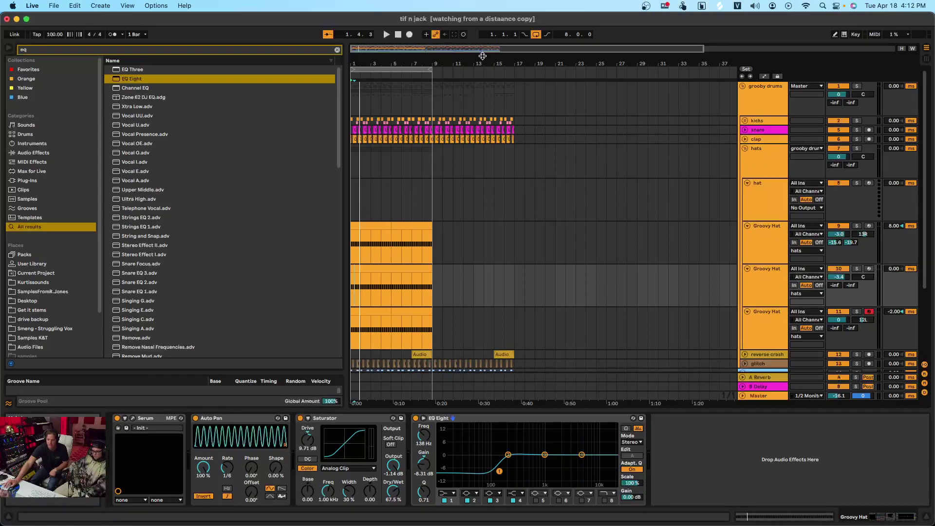
{"action": "left_click", "coordinate": [745, 149]}
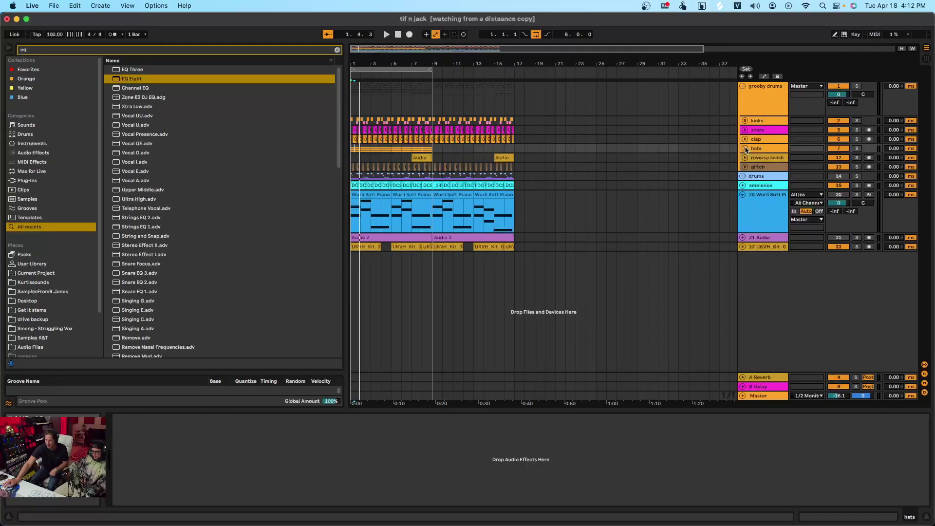
{"action": "left_click_drag", "start_coordinate": [435, 152], "coordinate": [344, 150]}
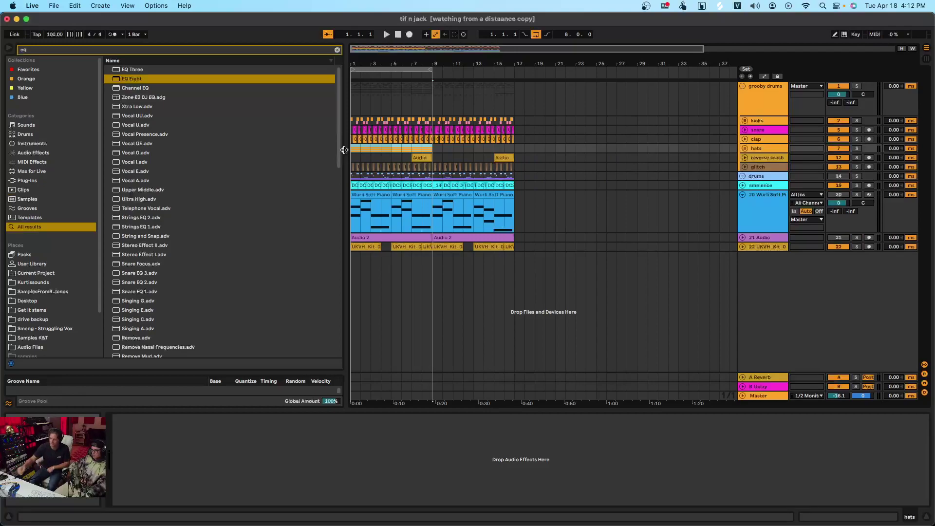
Select the clips on all tracks from bar 1 to bar 17 and solo the grooby drums group
{"action": "left_click", "coordinate": [516, 249]}
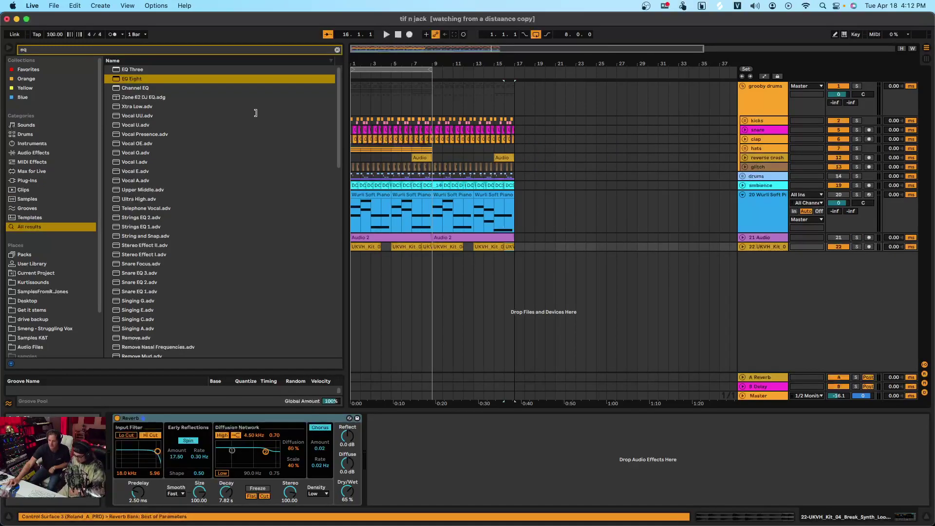
{"action": "left_click_drag", "start_coordinate": [516, 247], "coordinate": [344, 113]}
{"action": "left_click", "coordinate": [858, 86]}
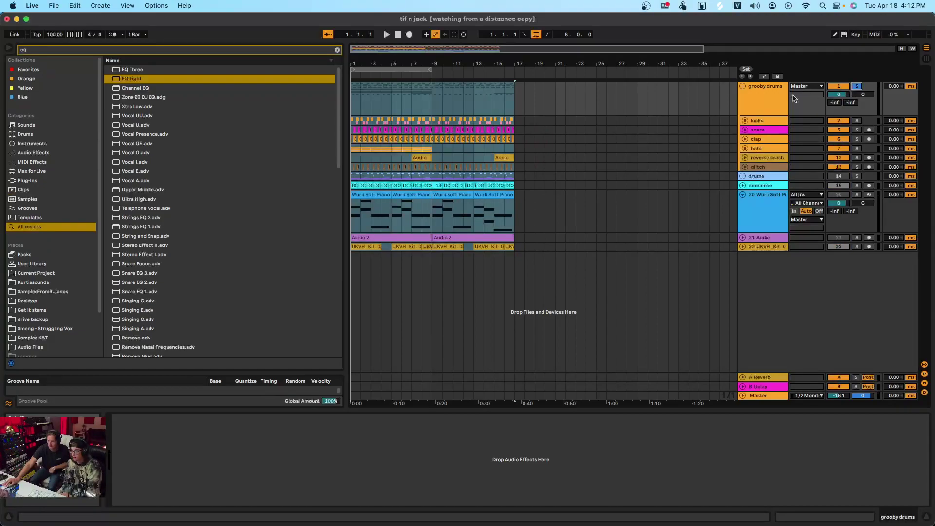